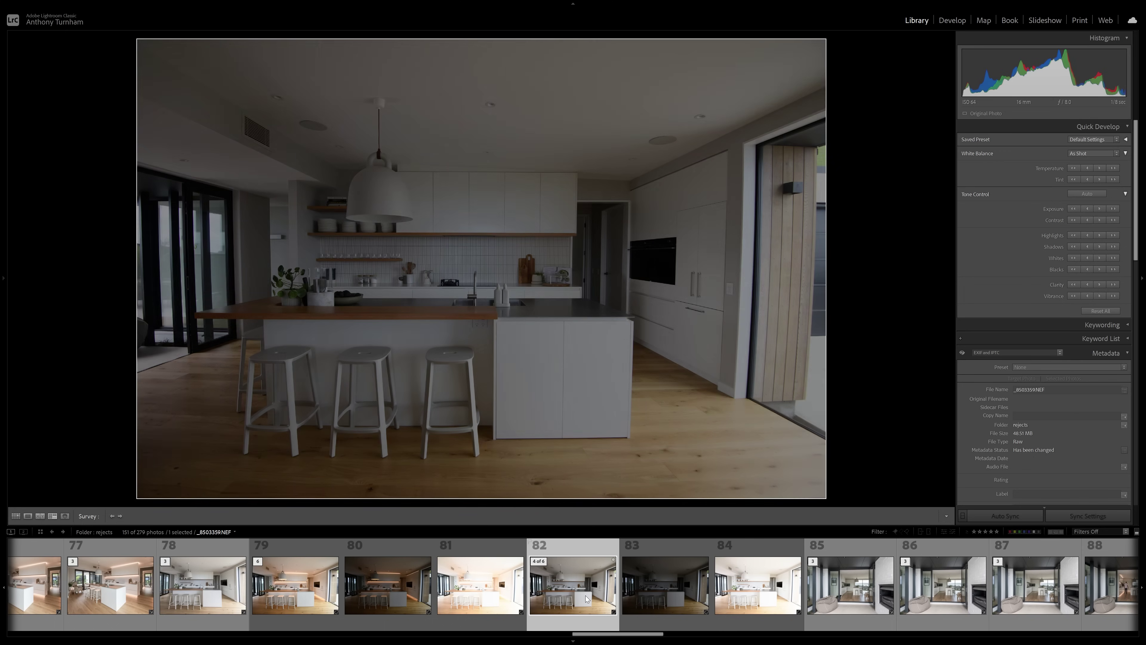
Step: Open kitchen photo 82 for developing, add photo 79 to the selection and apply the Proof Image Creator preset to both
key(d)
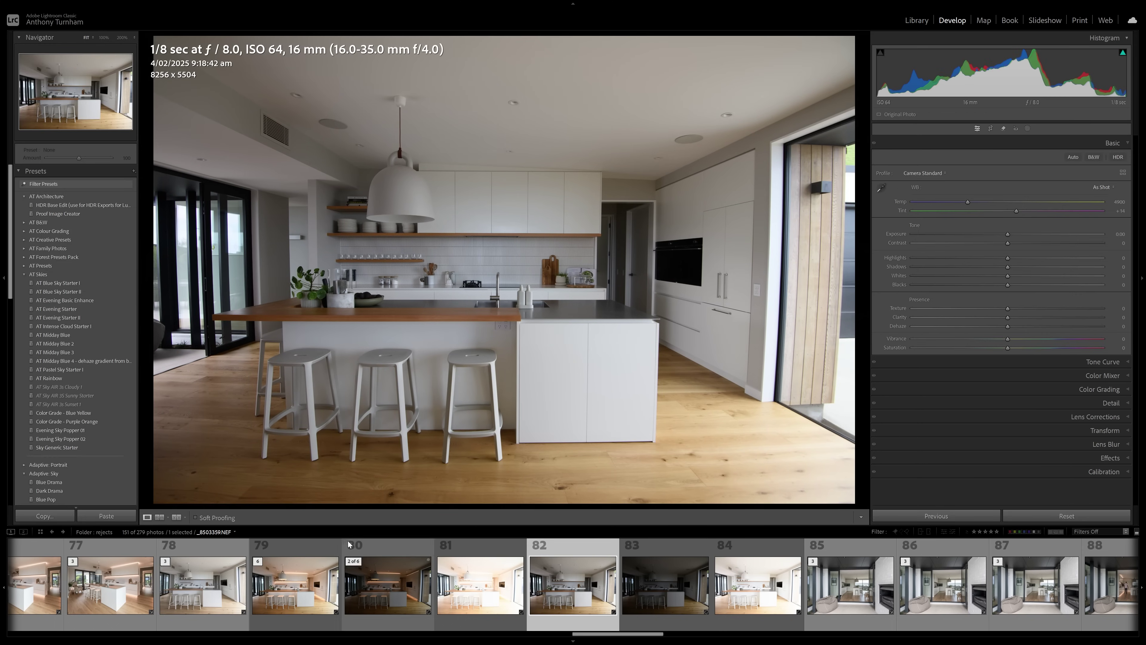
ctrl+click(296, 585)
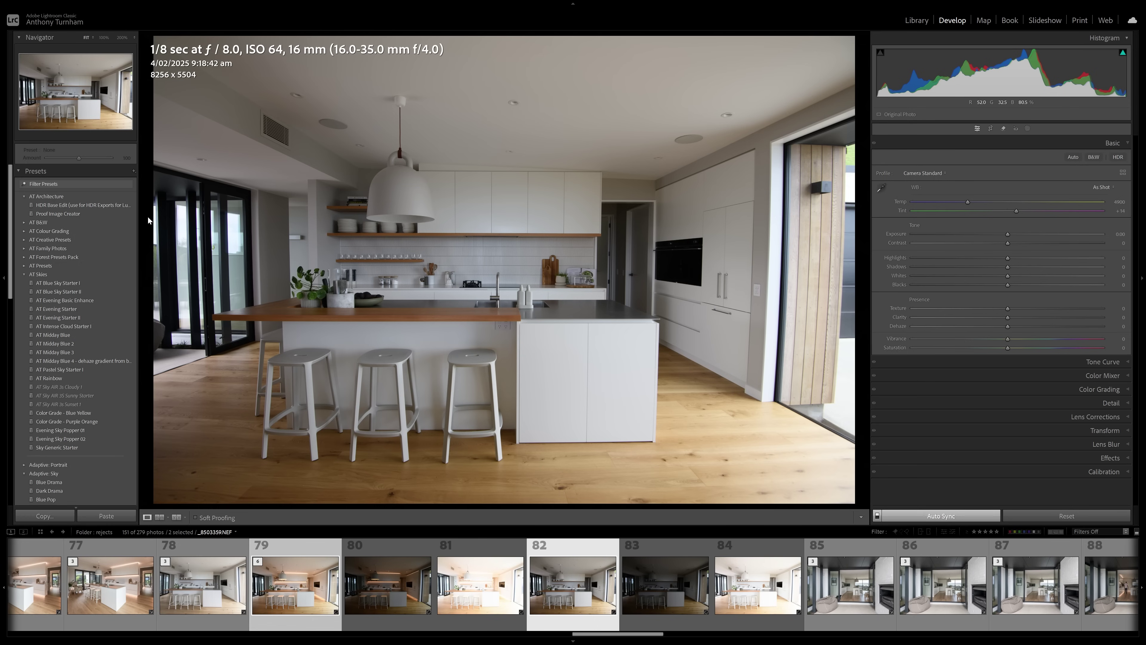
click(106, 213)
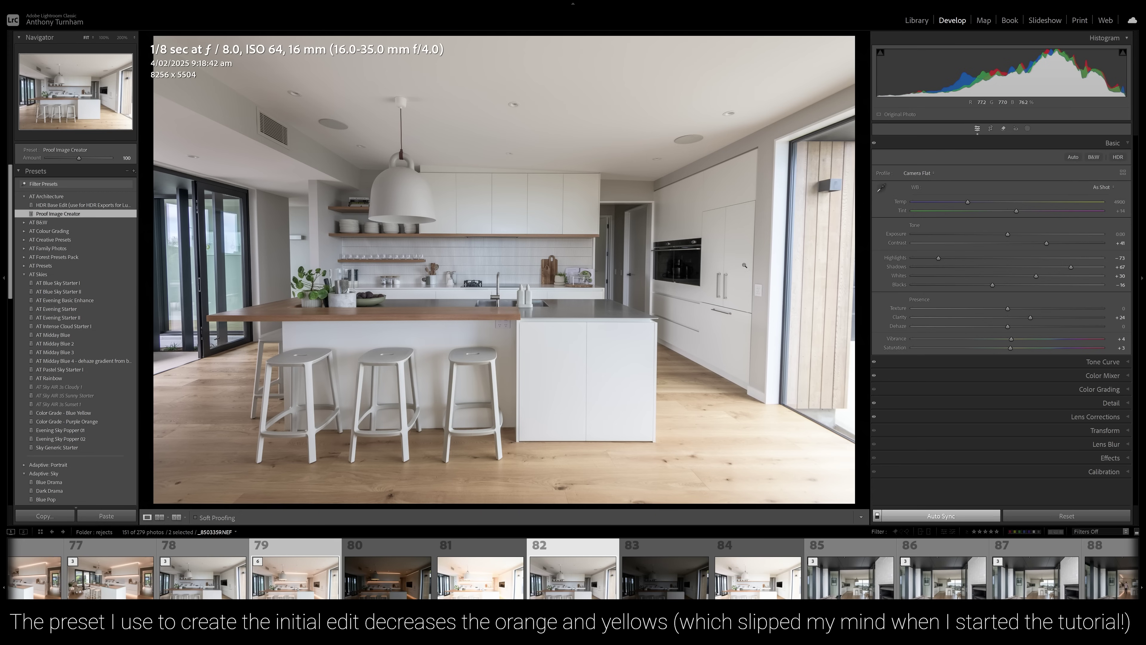
Step: Try the Auto and Vertical Upright perspective corrections on both selected photos
click(1049, 428)
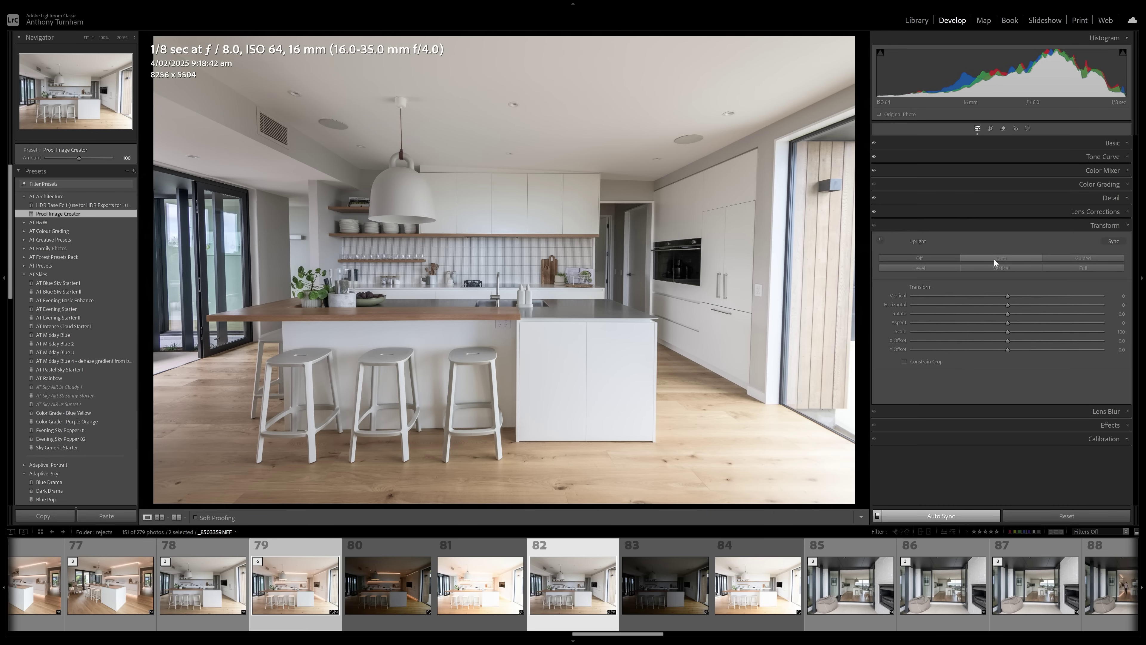
click(994, 259)
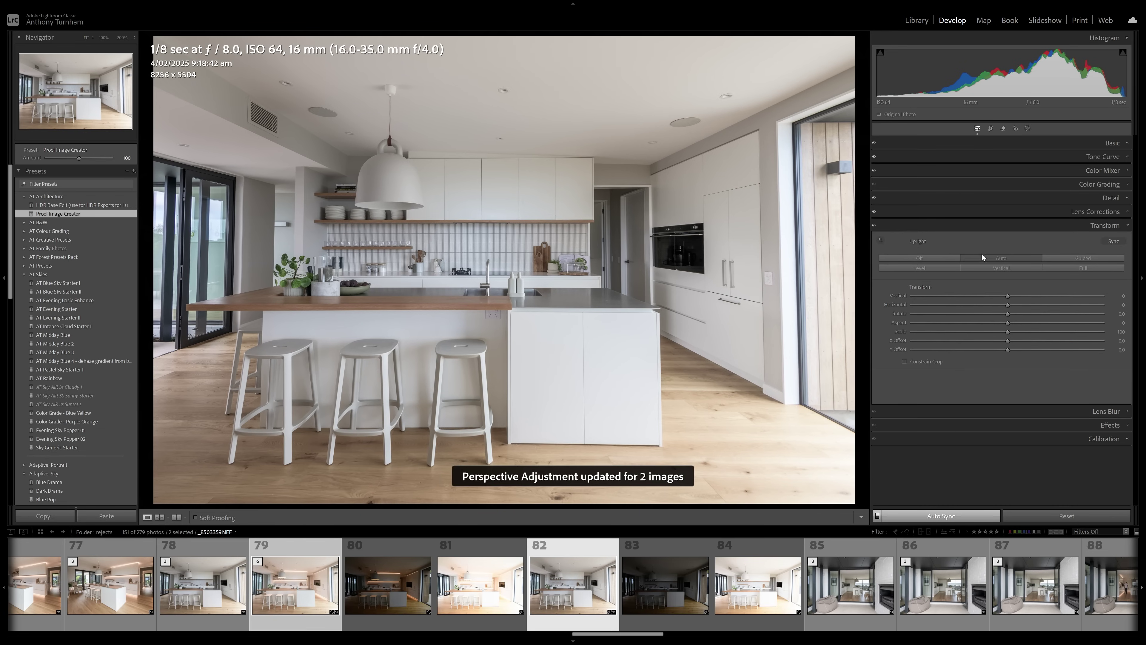
click(1003, 269)
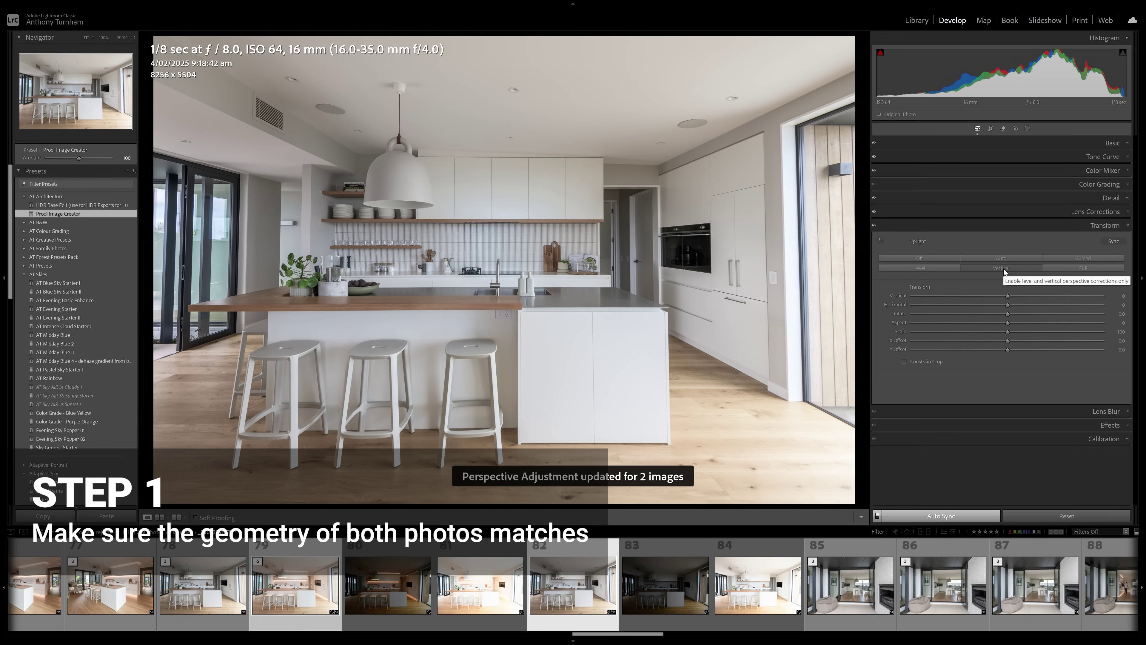
Step: Correct both photos with Guided Upright, using vertical guides at the side walls and horizontal guides along the upper cabinets and island base, and compare them
click(1071, 258)
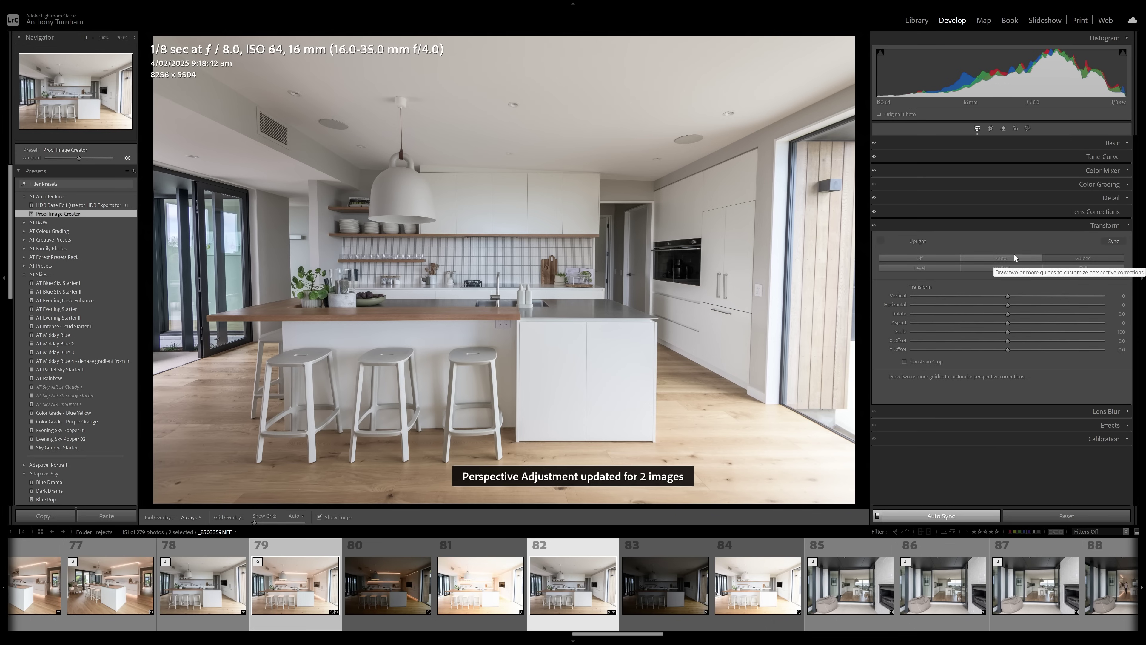
drag(774, 141, 764, 417)
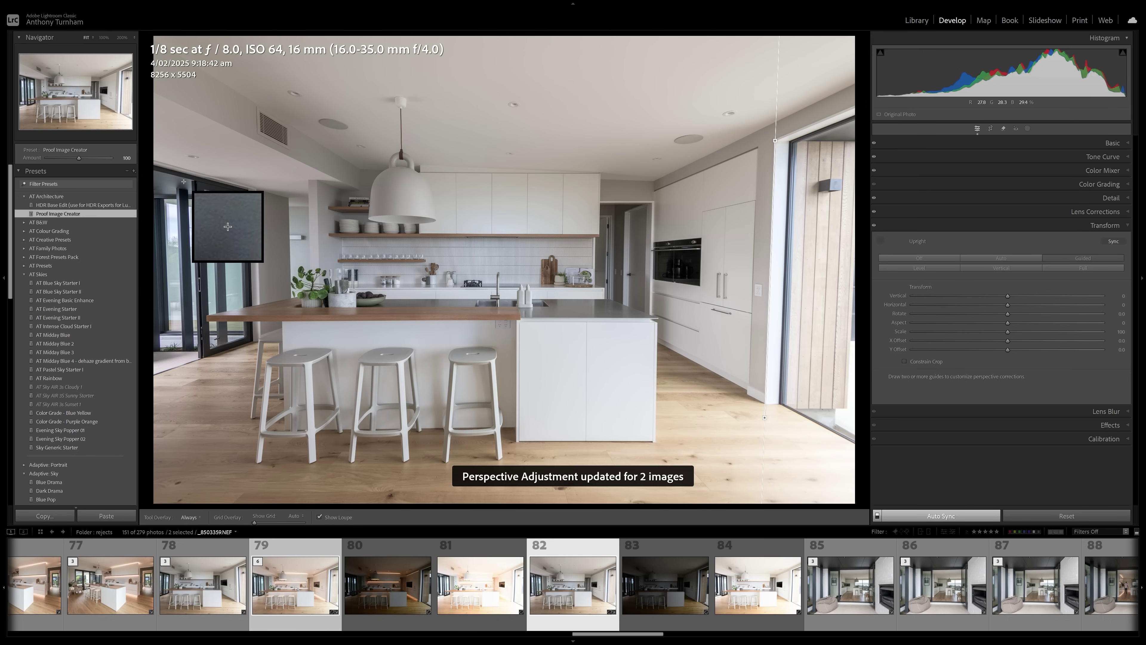
drag(183, 181, 197, 349)
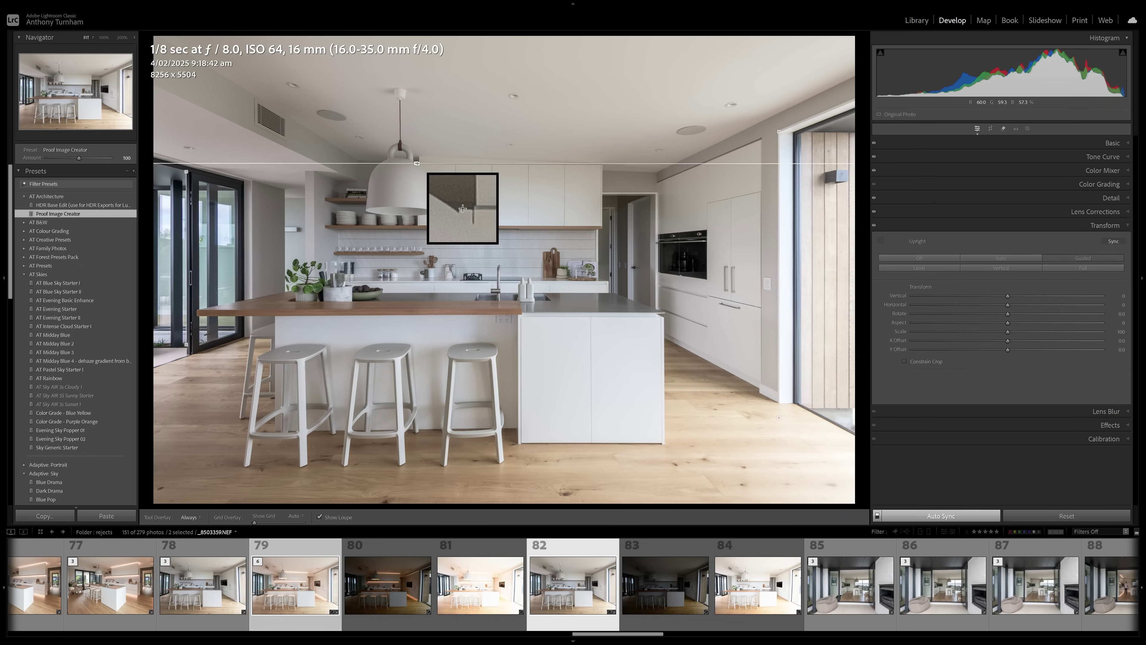
drag(416, 163, 612, 165)
mouse_move(273, 428)
mouse_down()
mouse_move(644, 411)
mouse_move(712, 421)
mouse_up()
click(549, 570)
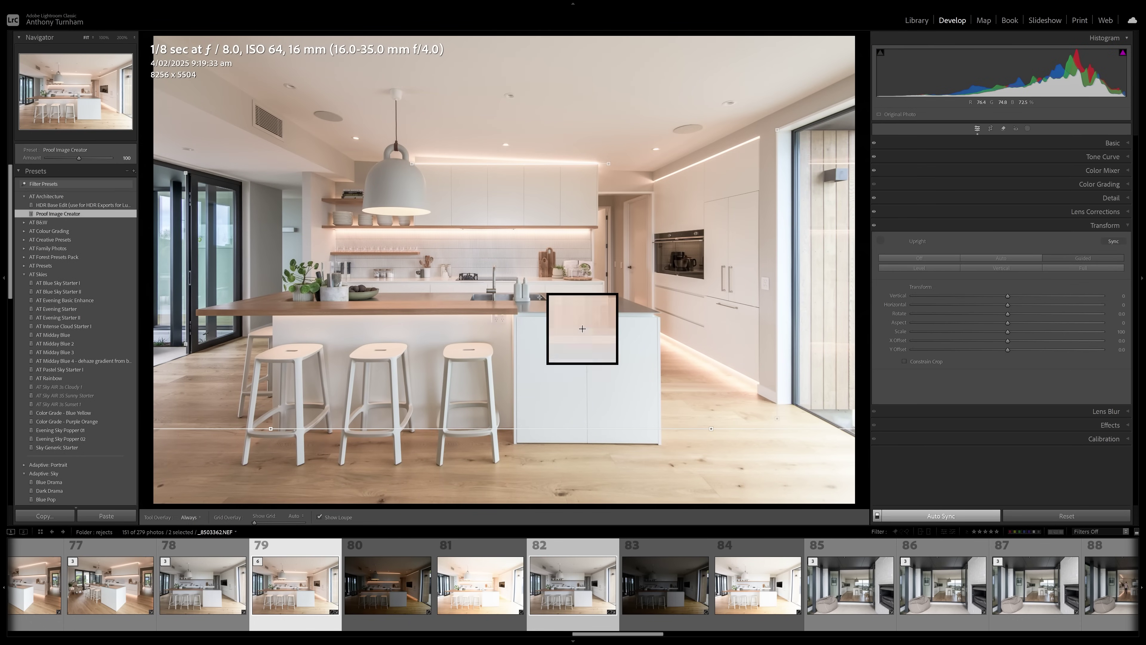
click(576, 571)
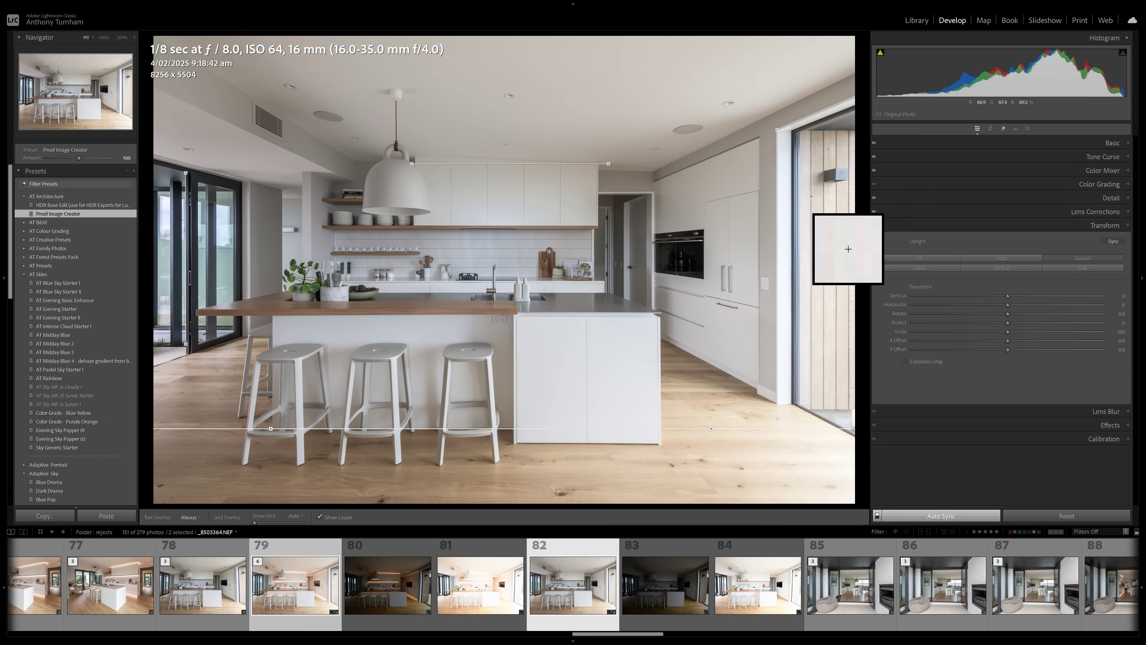
Step: Try a slightly warmer white balance temperature on both selected photos
click(992, 142)
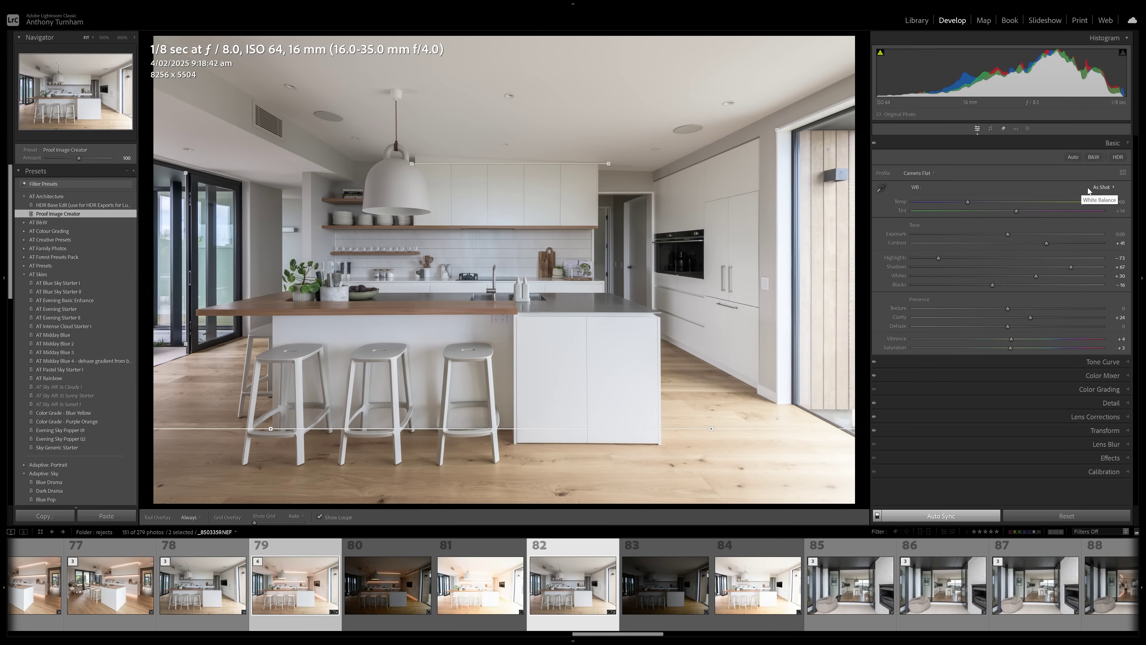
key(w)
mouse_move(968, 201)
mouse_down()
mouse_move(957, 201)
mouse_move(982, 202)
mouse_move(969, 204)
mouse_up()
key(w)
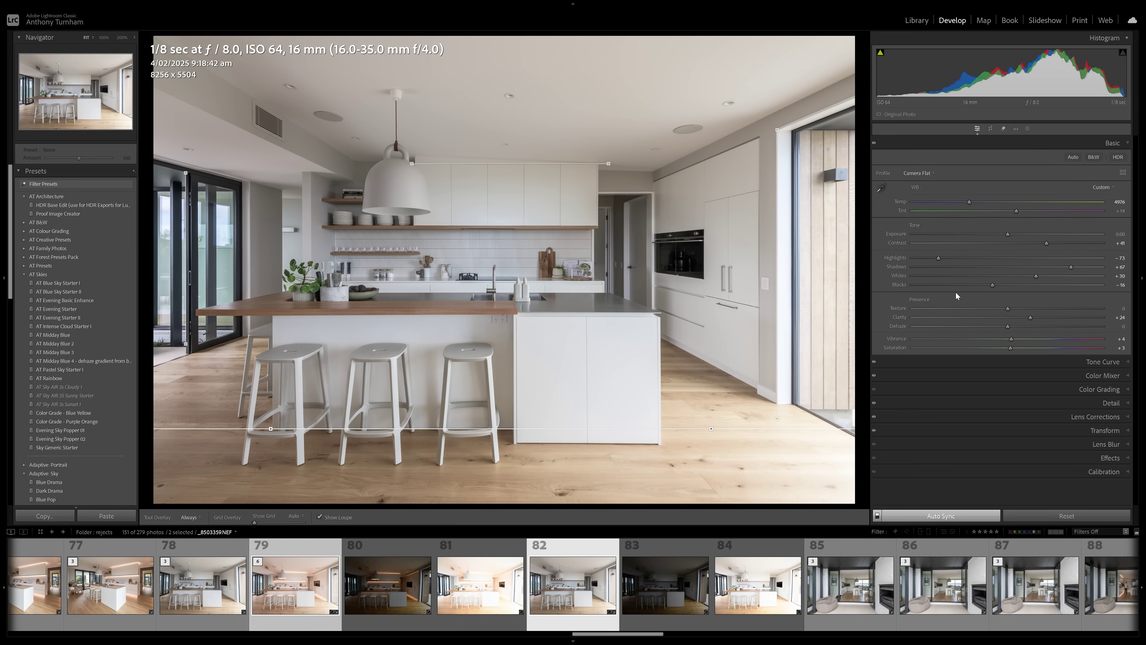
Step: Raise Saturation to +100 and Vibrance to +94 on both photos, and set the white balance slightly cooler with Tint at +10
drag(1026, 348, 1119, 352)
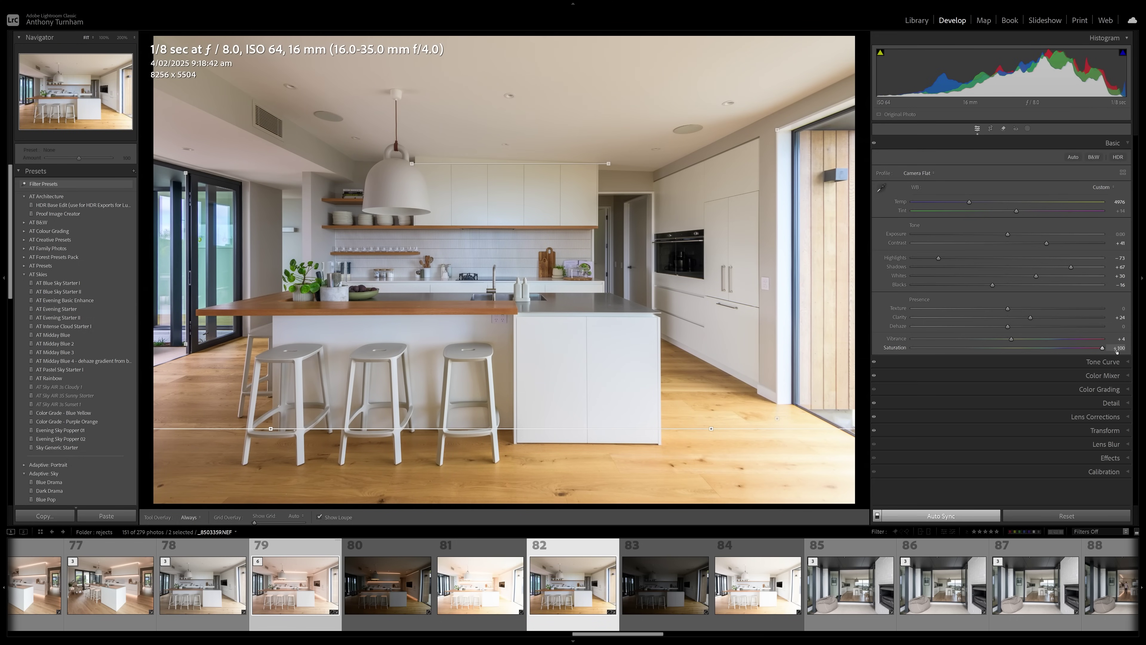
drag(1013, 341, 1100, 341)
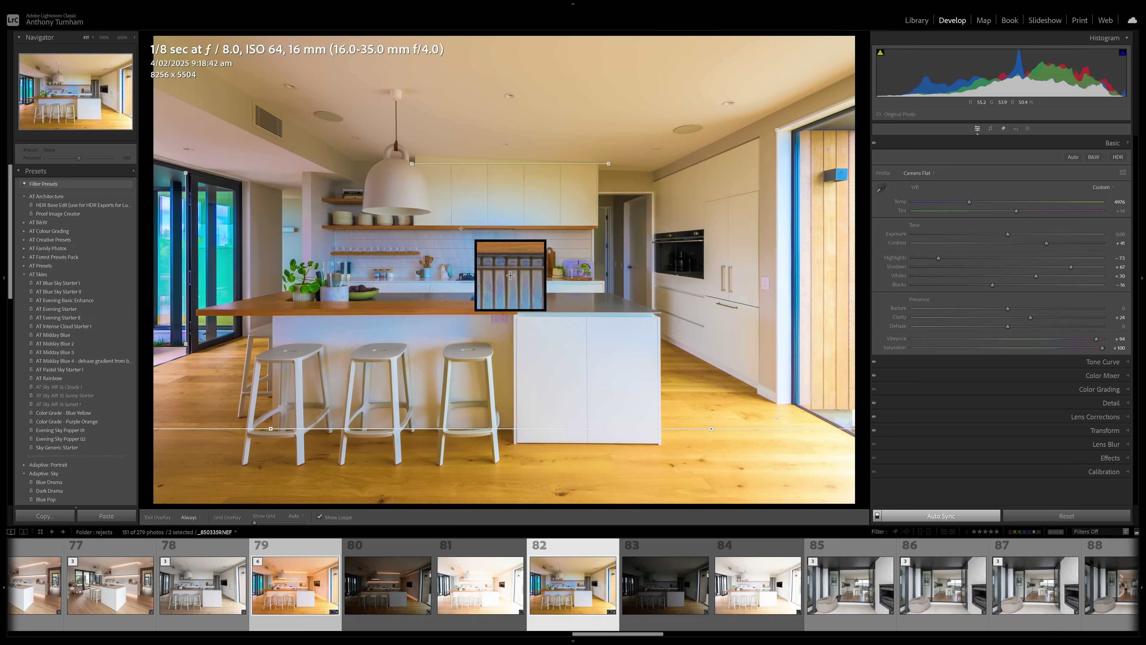
drag(969, 201, 1017, 213)
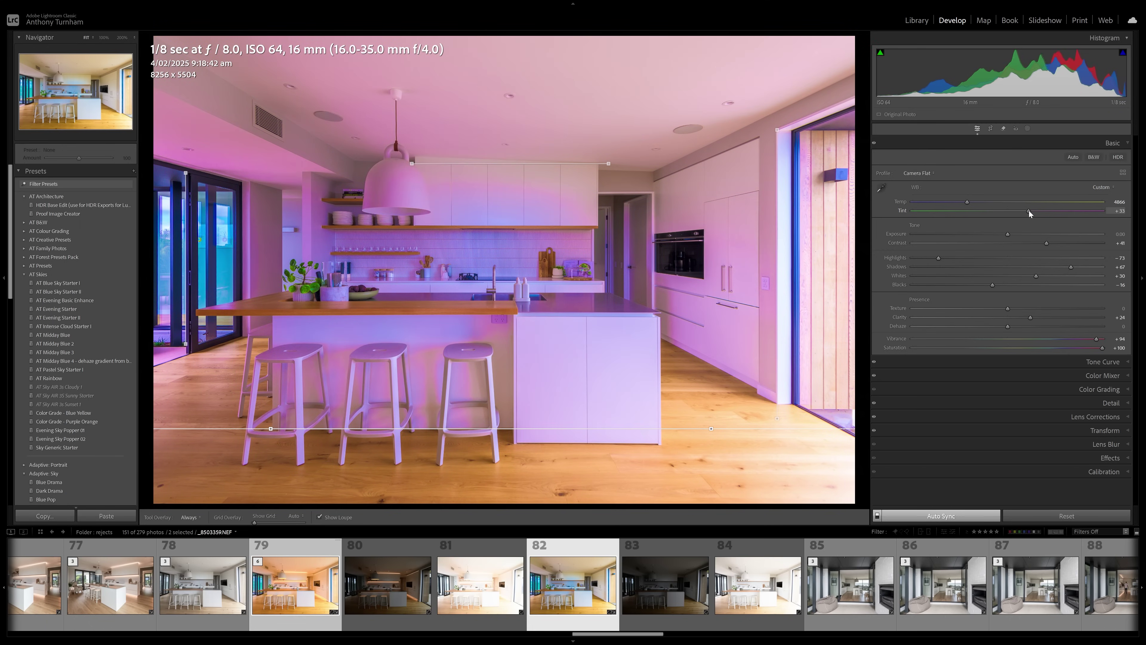
drag(1026, 210, 1015, 210)
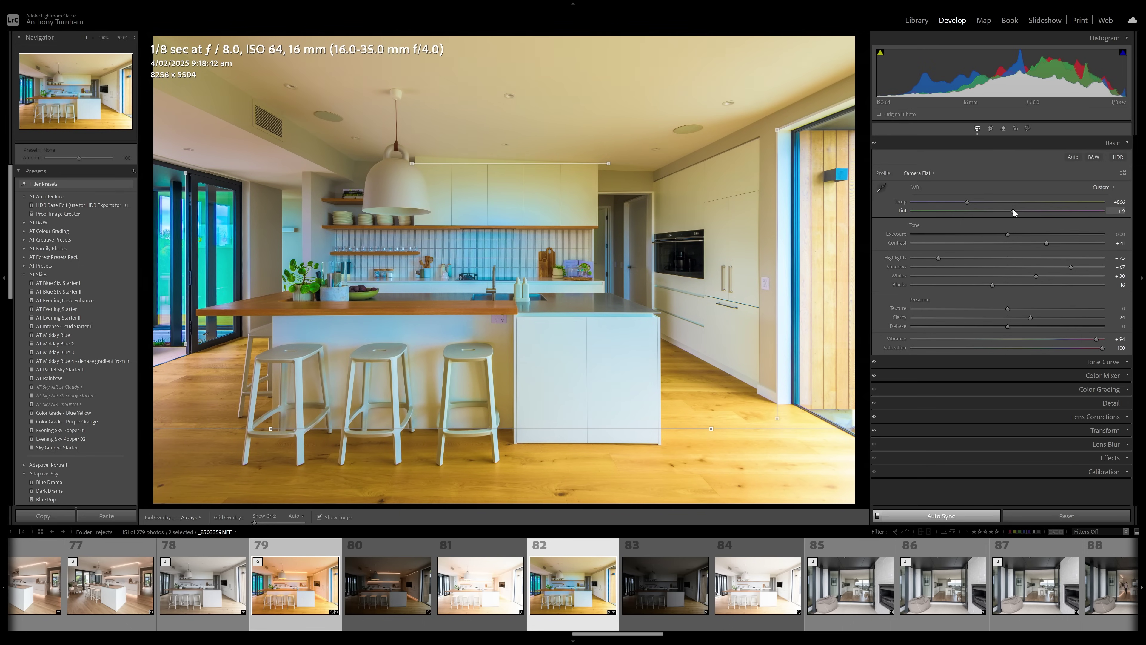
drag(1014, 209, 1014, 209)
key(w)
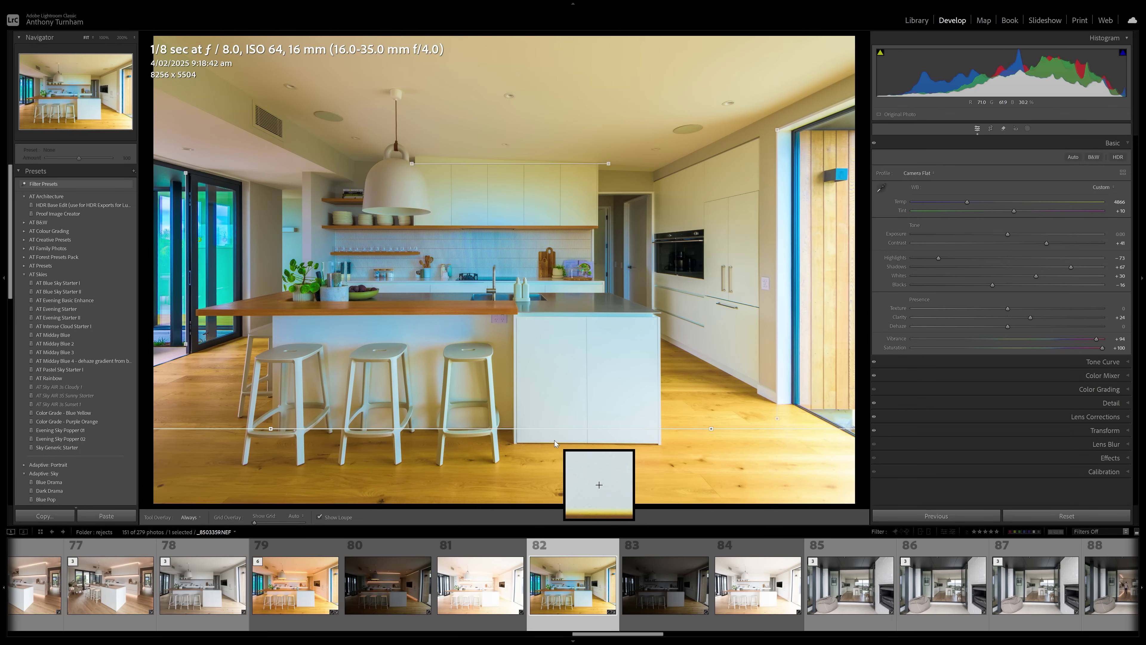
Step: Create a Color Range mask on photo 82 sampled from the yellow cast above the upper cabinets, with Refine at 50
key(Escape)
click(1028, 128)
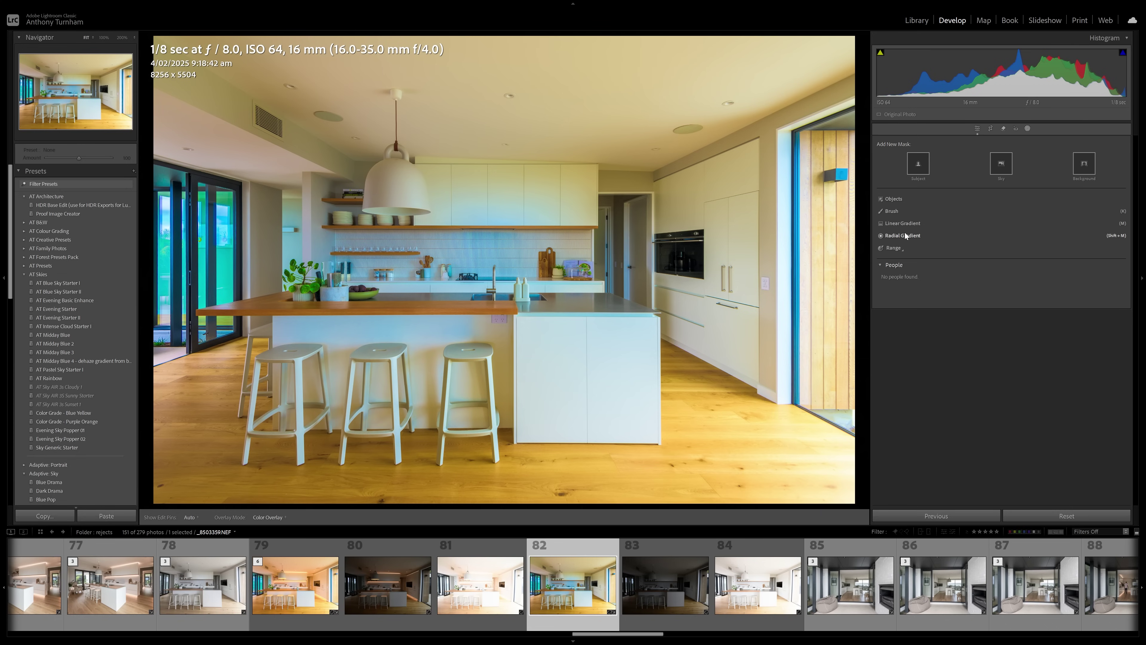
click(894, 248)
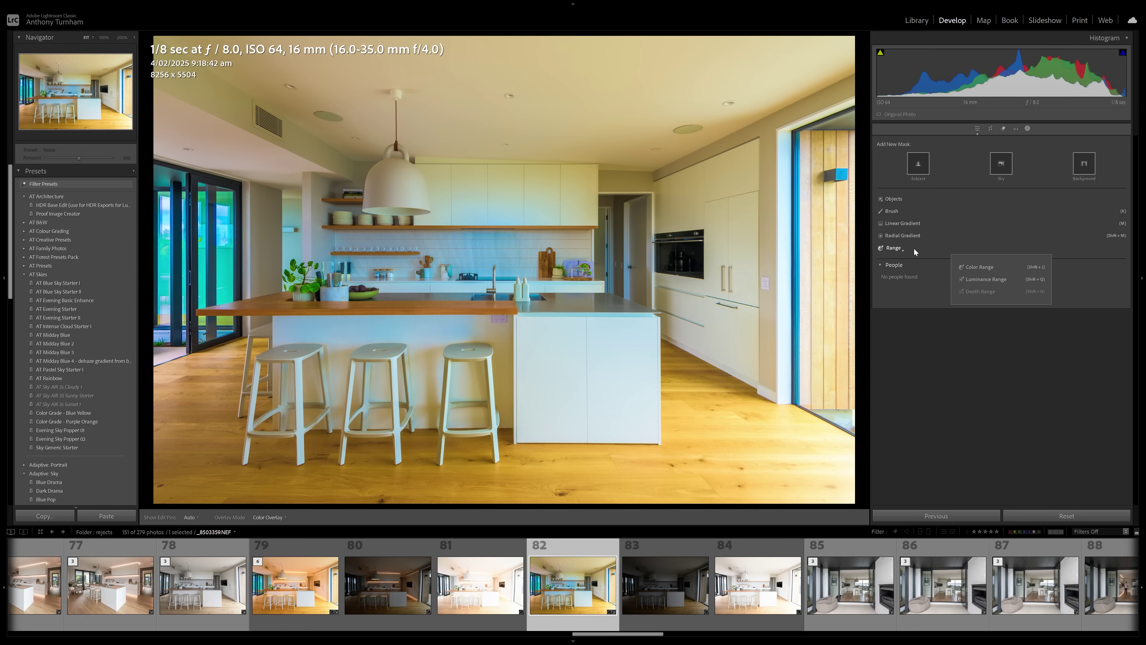
click(975, 267)
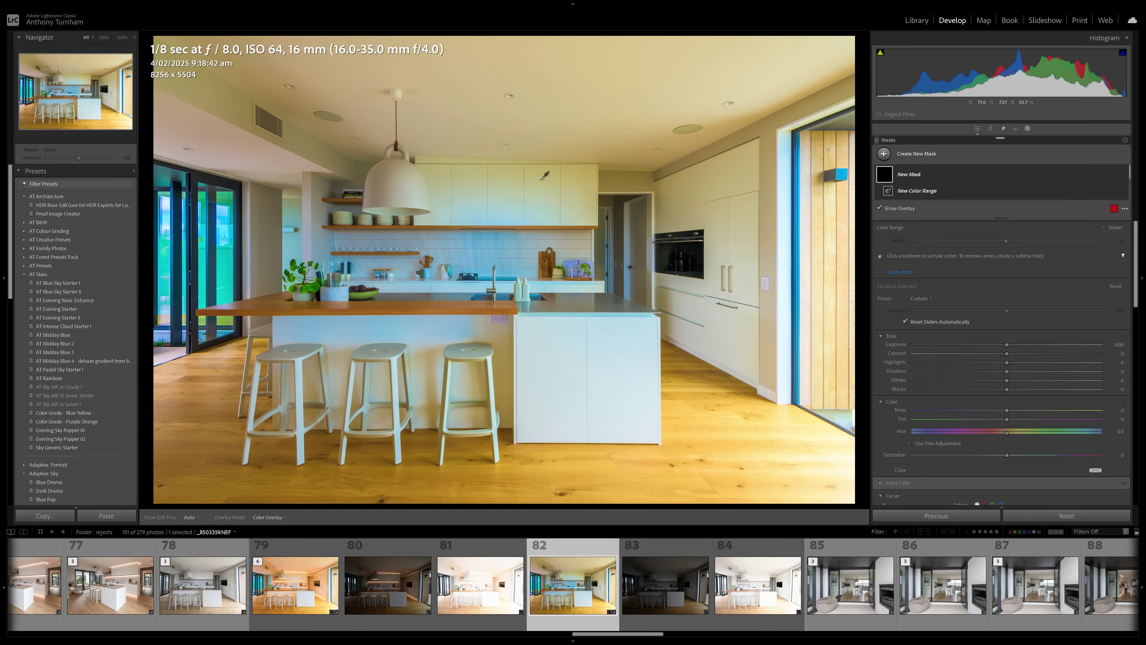
click(483, 159)
drag(1007, 253, 981, 254)
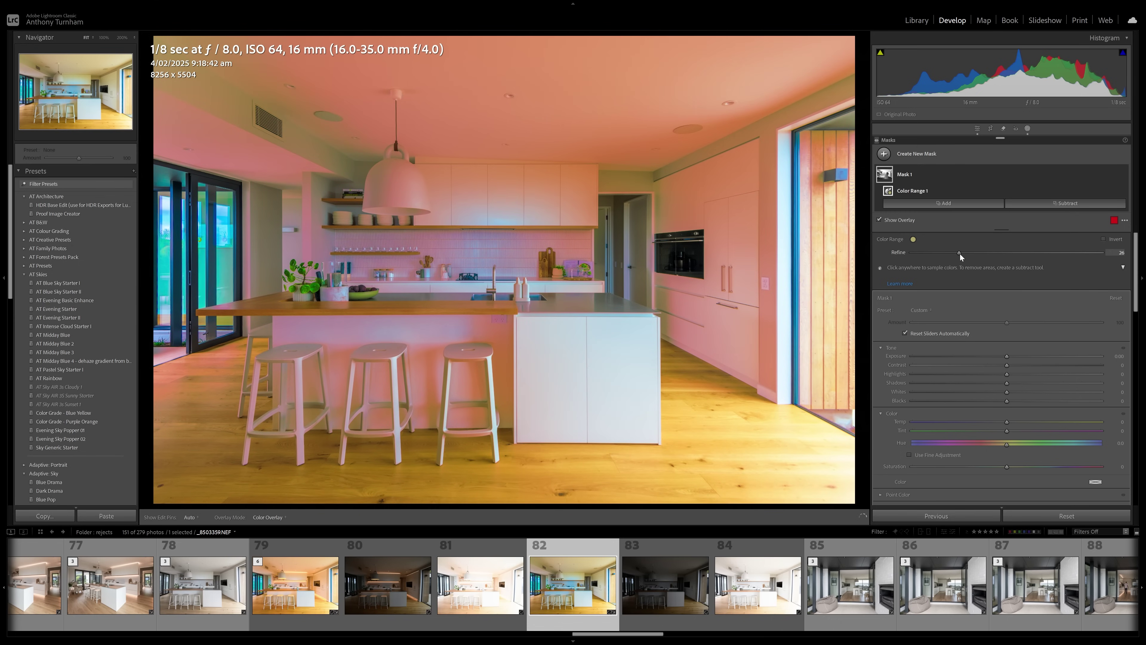
drag(932, 257, 978, 254)
double_click(1021, 254)
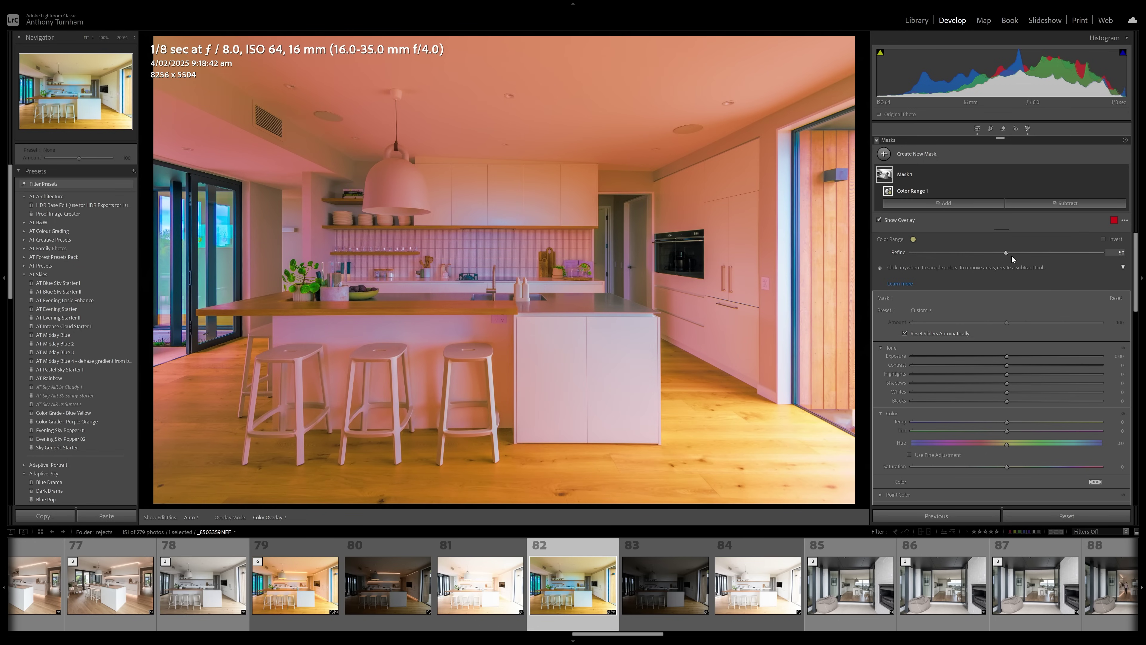
Step: Hide the mask overlay and lower the first Color Range mask's Saturation to -63
scroll(1002, 258, down, 2)
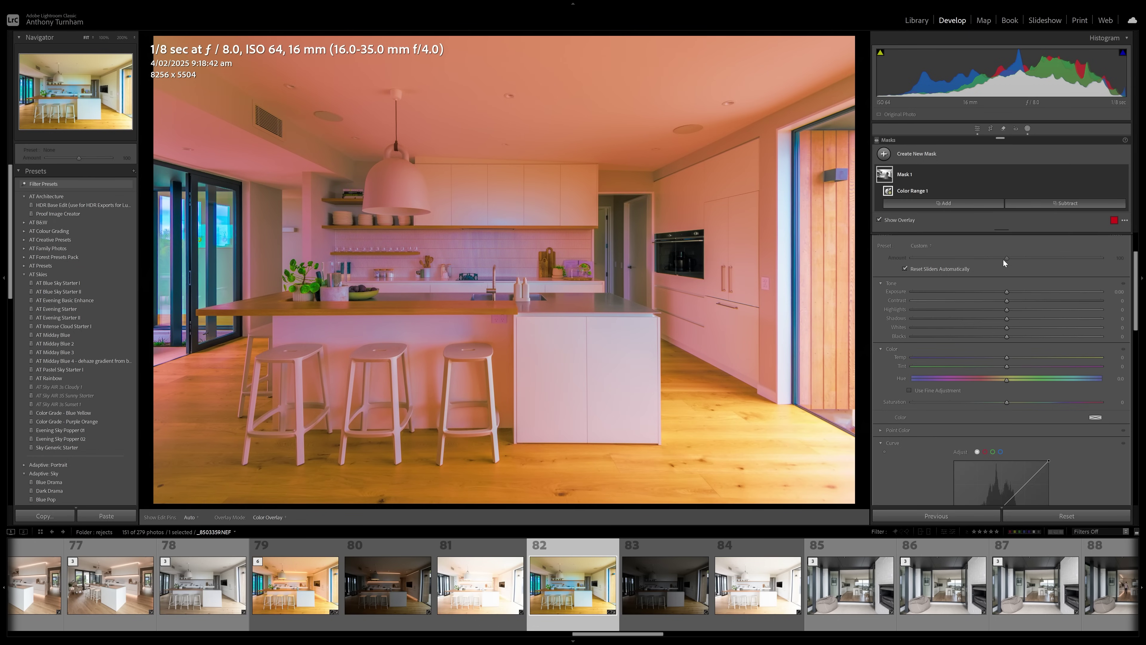
key(o)
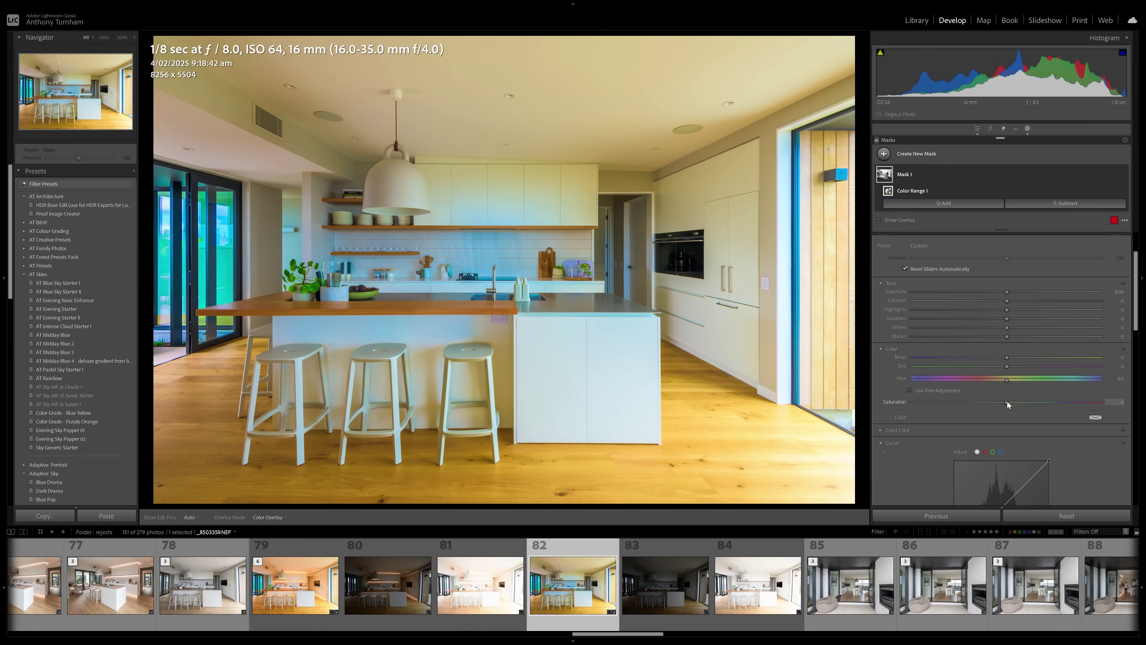
drag(999, 402, 913, 406)
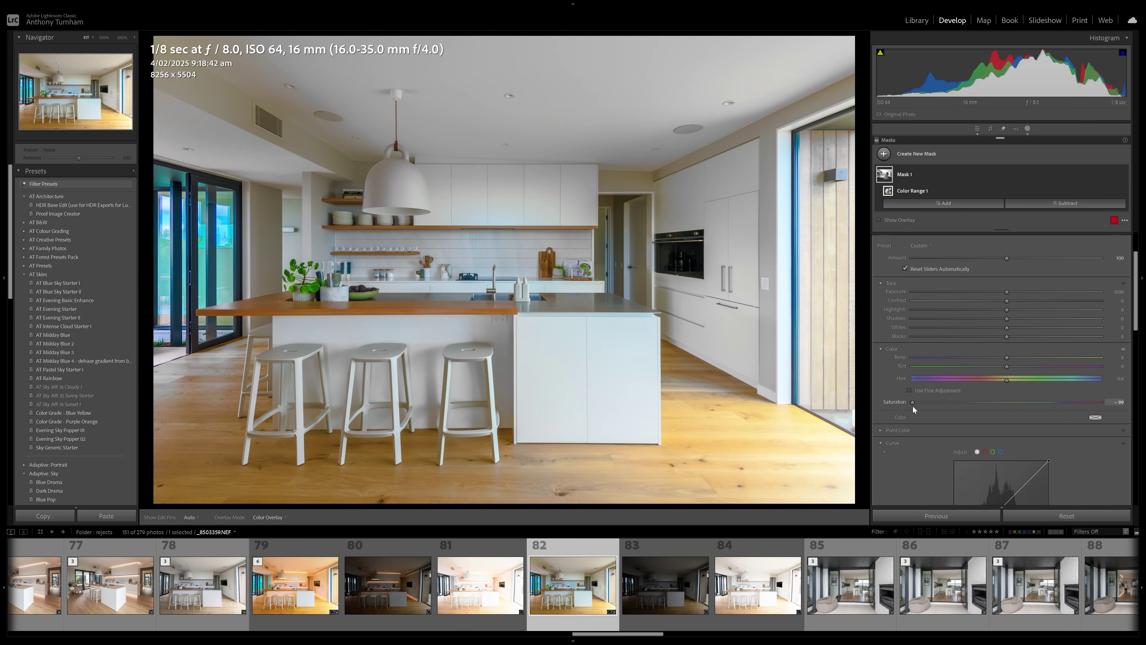
drag(932, 405, 948, 405)
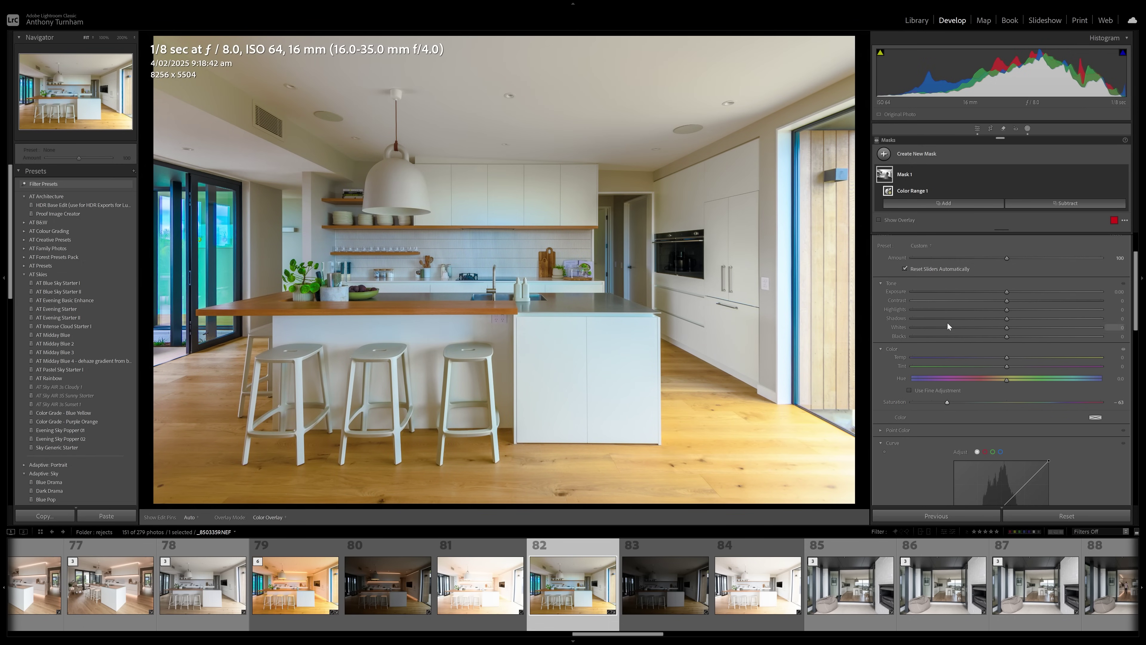
Step: Create a second Color Range mask sampled from the lower part of the upper cabinets, set its Saturation to -46 and compare before and after
click(916, 154)
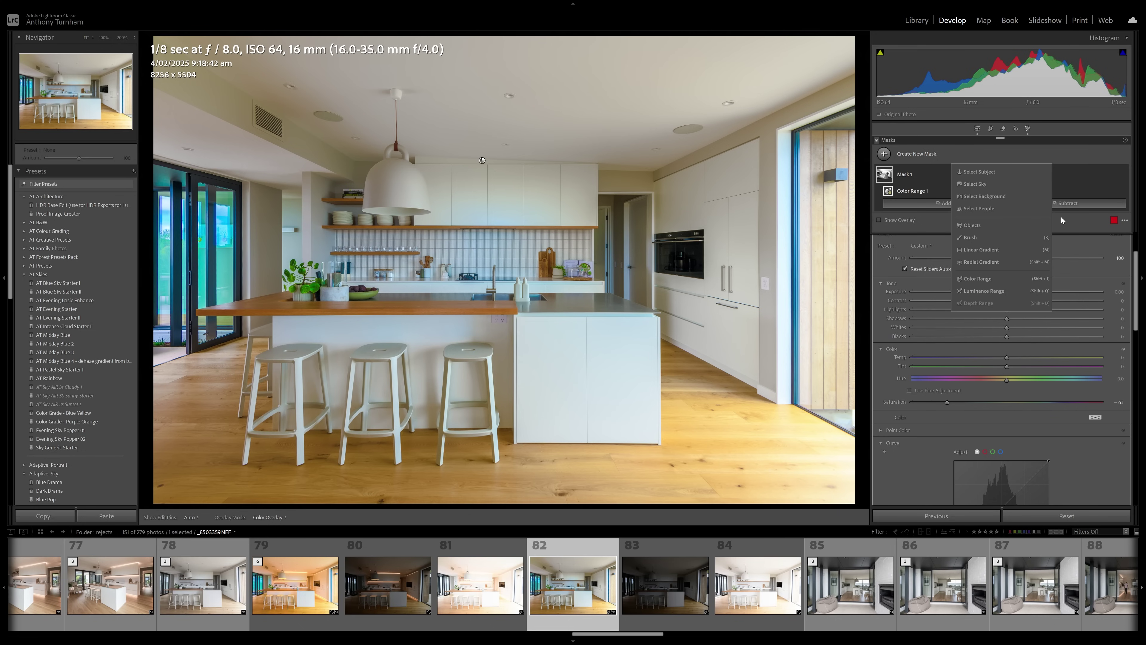
click(1066, 158)
click(917, 154)
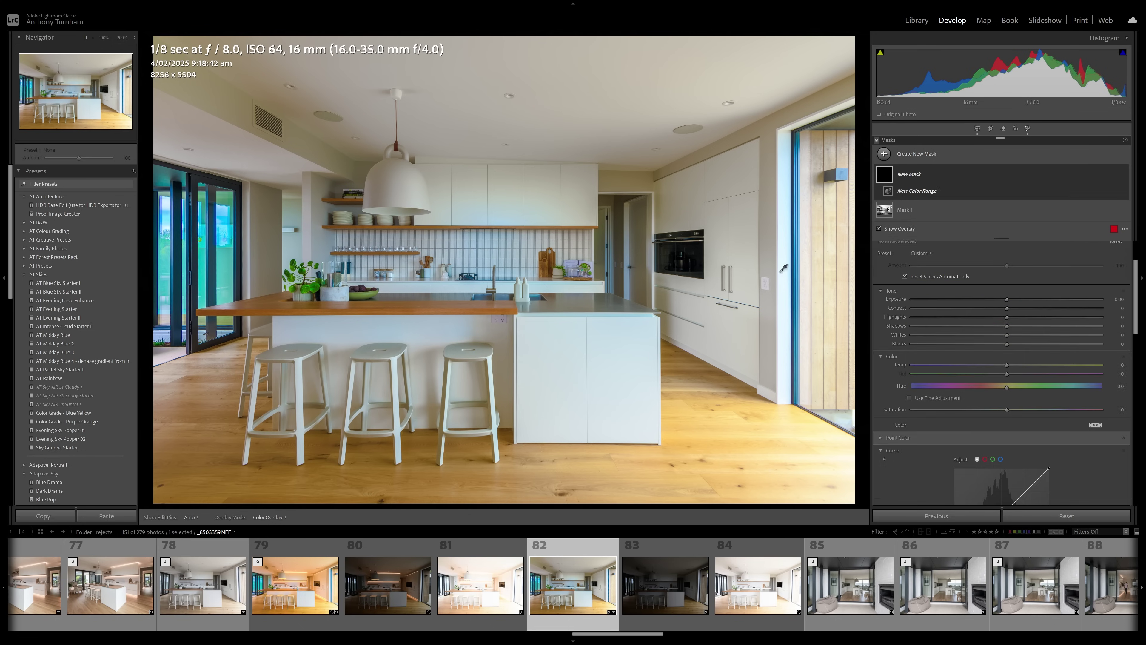
click(500, 220)
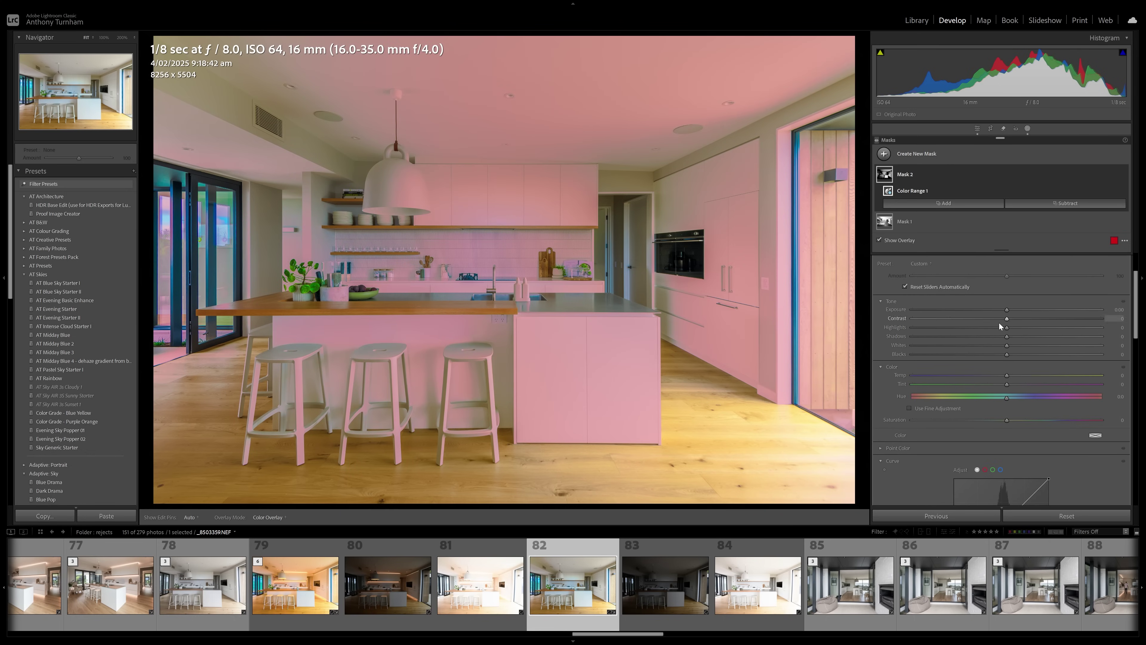
drag(1007, 419, 962, 429)
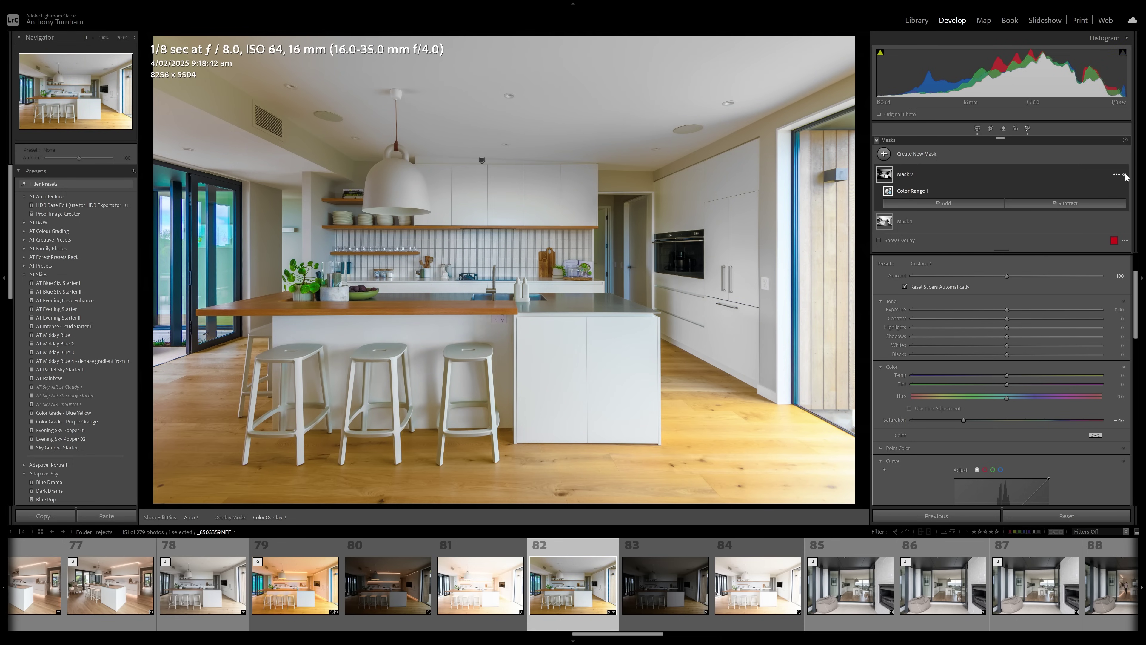
click(1125, 174)
click(1125, 175)
Step: Subtract two linear gradients from the second mask to exclude the timber-clad doorway on the right and the glass doors on the left
click(1065, 205)
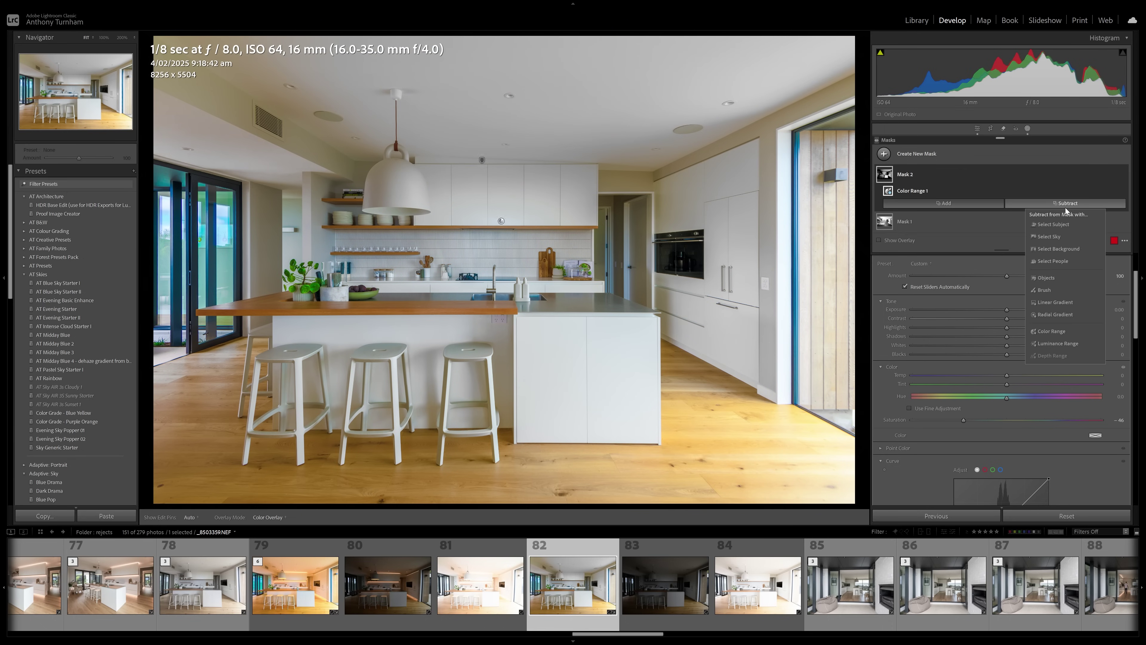
click(1054, 303)
drag(792, 264, 755, 261)
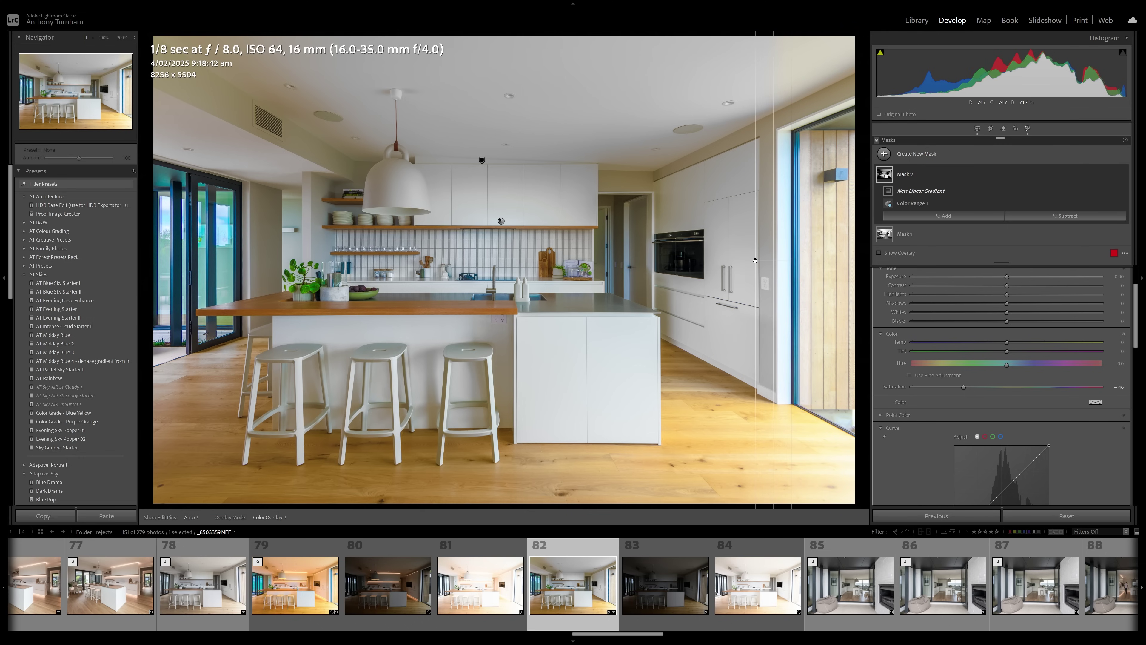
click(1065, 215)
click(1053, 304)
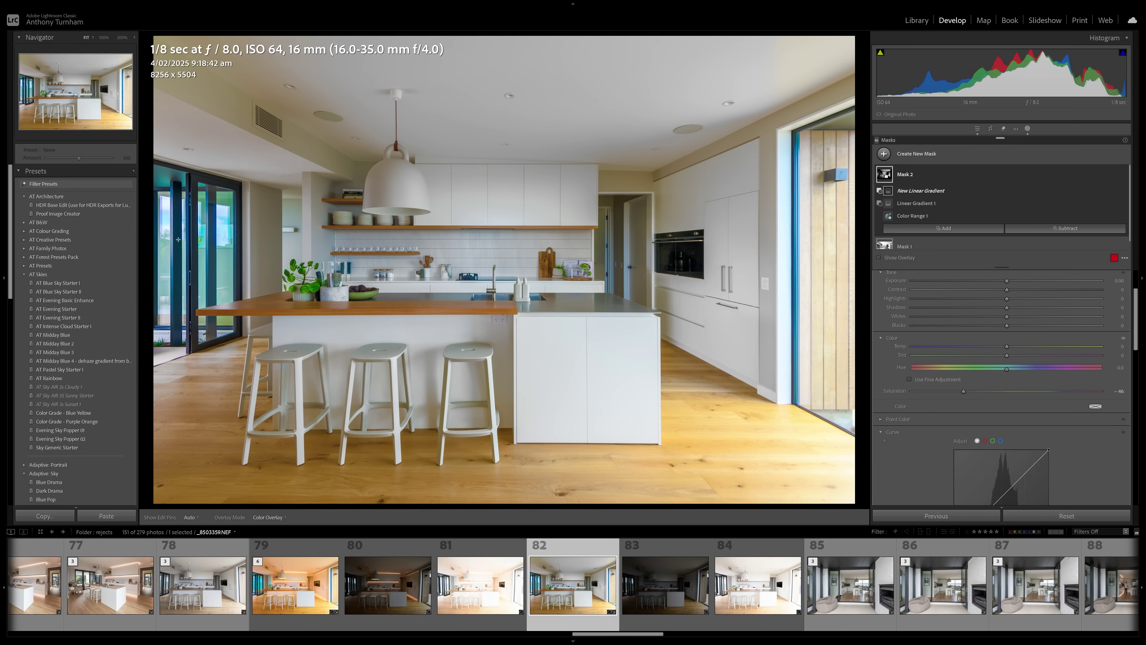
mouse_move(242, 246)
mouse_down()
mouse_move(277, 245)
mouse_move(177, 240)
mouse_move(260, 243)
mouse_up()
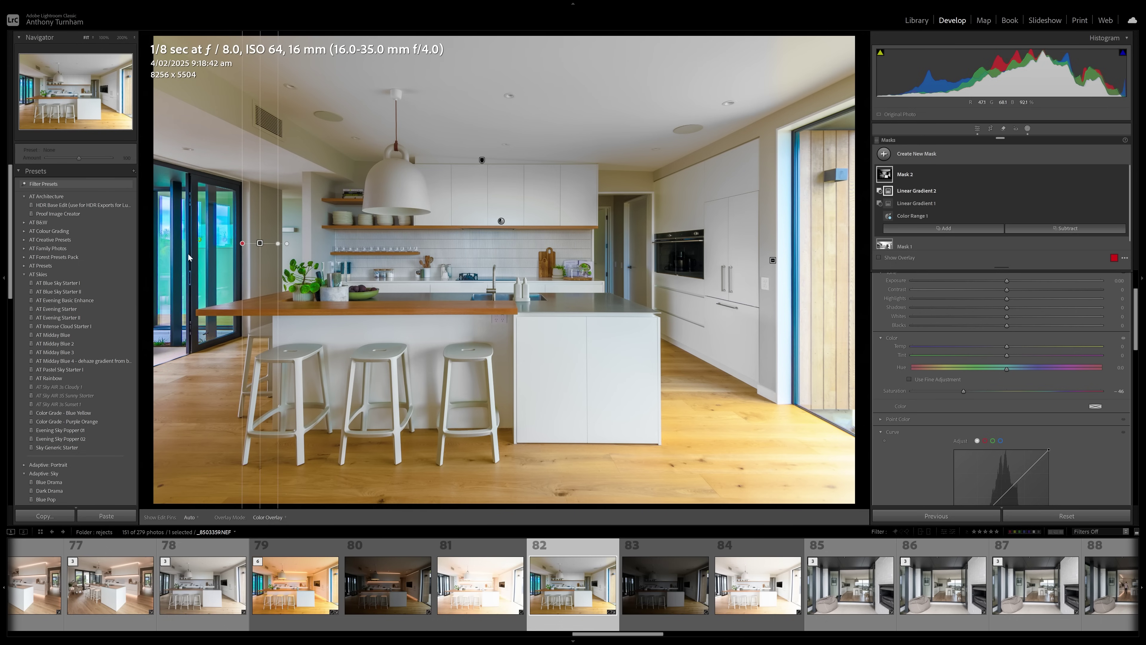
Step: Reset photo 82's global Vibrance to 0 and set its Saturation to +18
click(977, 128)
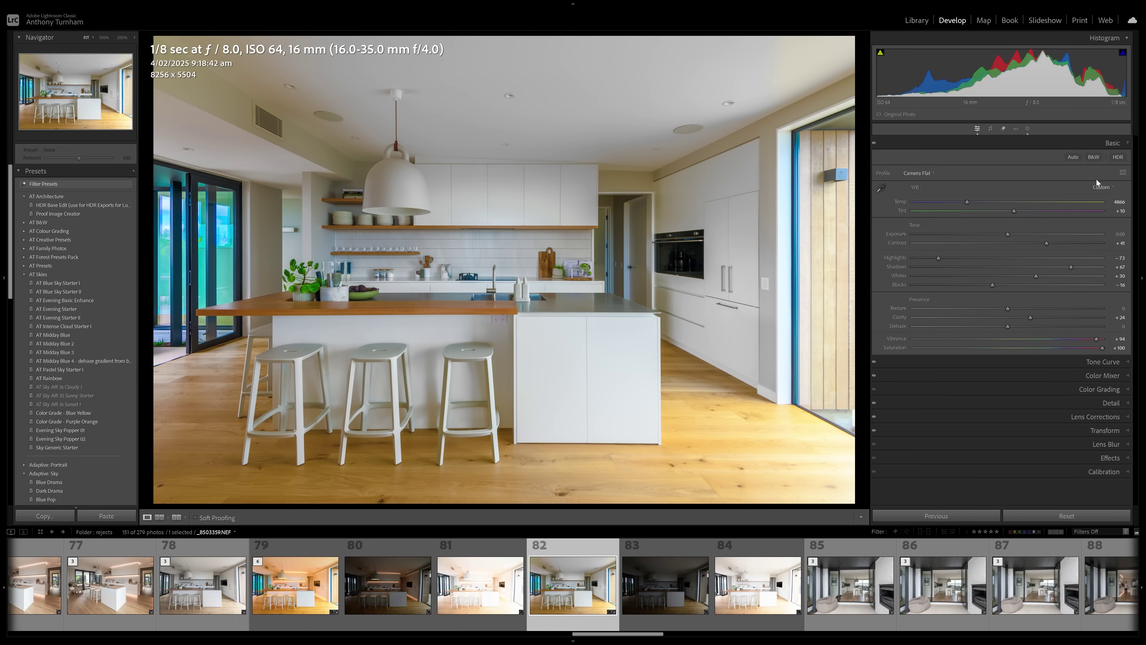
drag(1097, 338, 1056, 340)
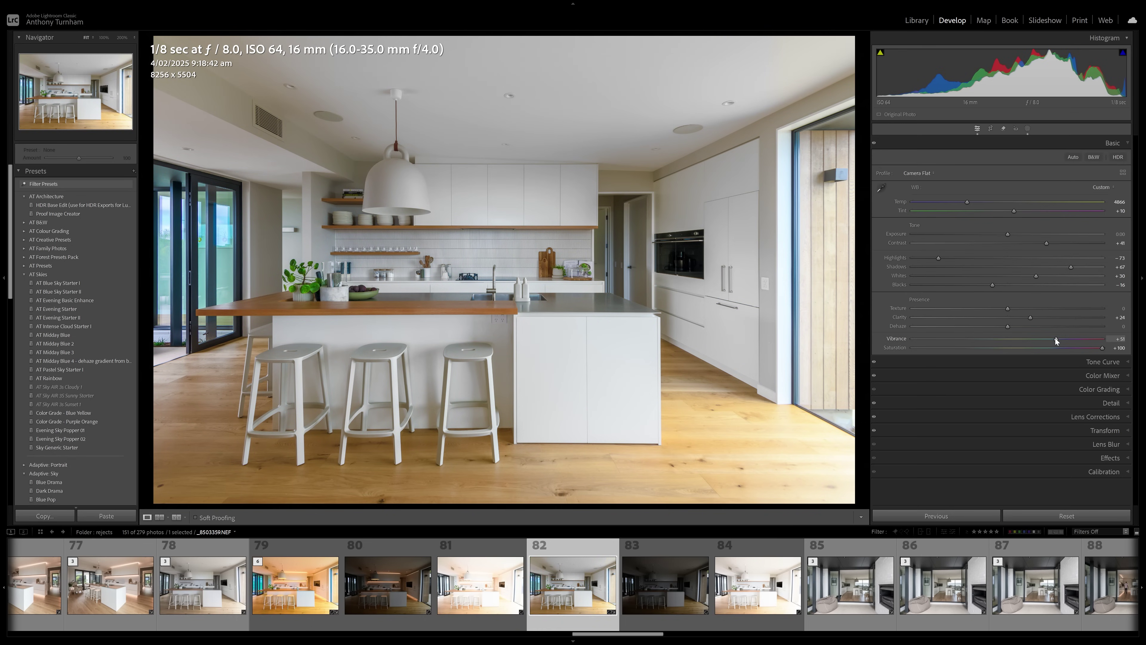
double_click(1055, 338)
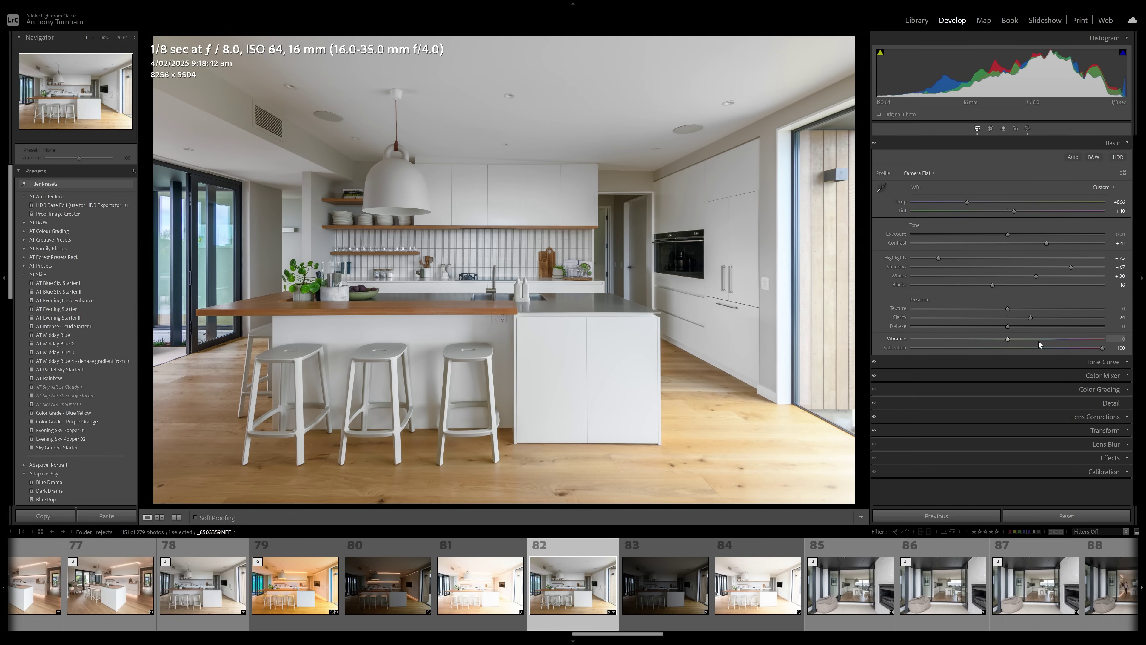
double_click(1102, 348)
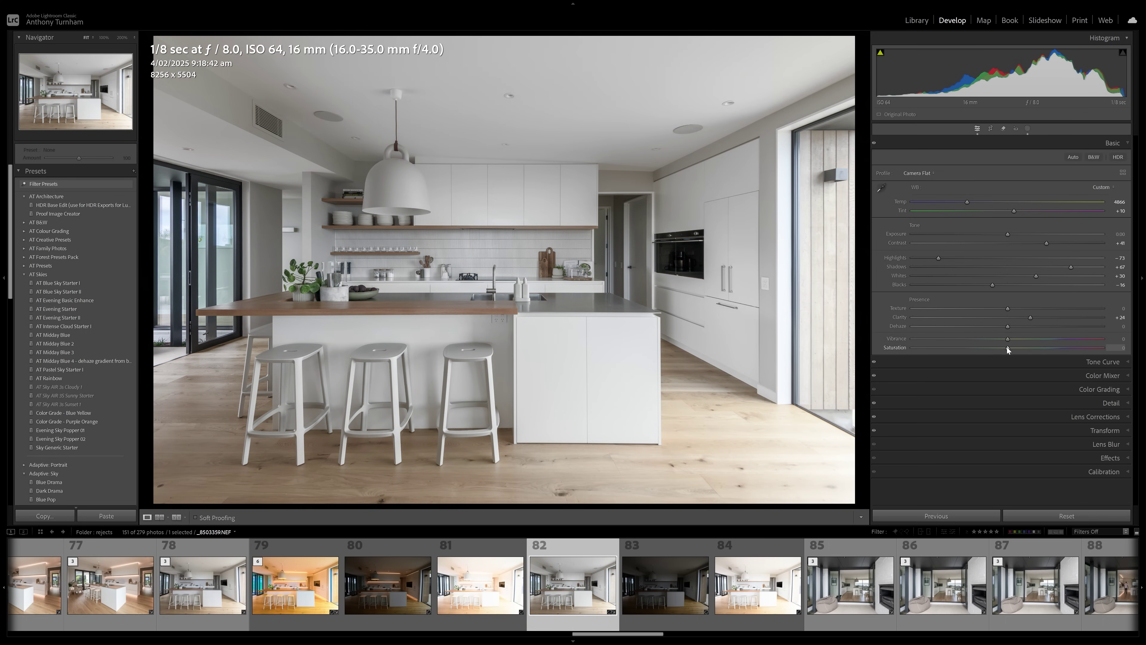
drag(1018, 348, 1027, 348)
Step: Reset the Red, Orange, Yellow and Green saturation values in the Color Mixer to 0
click(1108, 375)
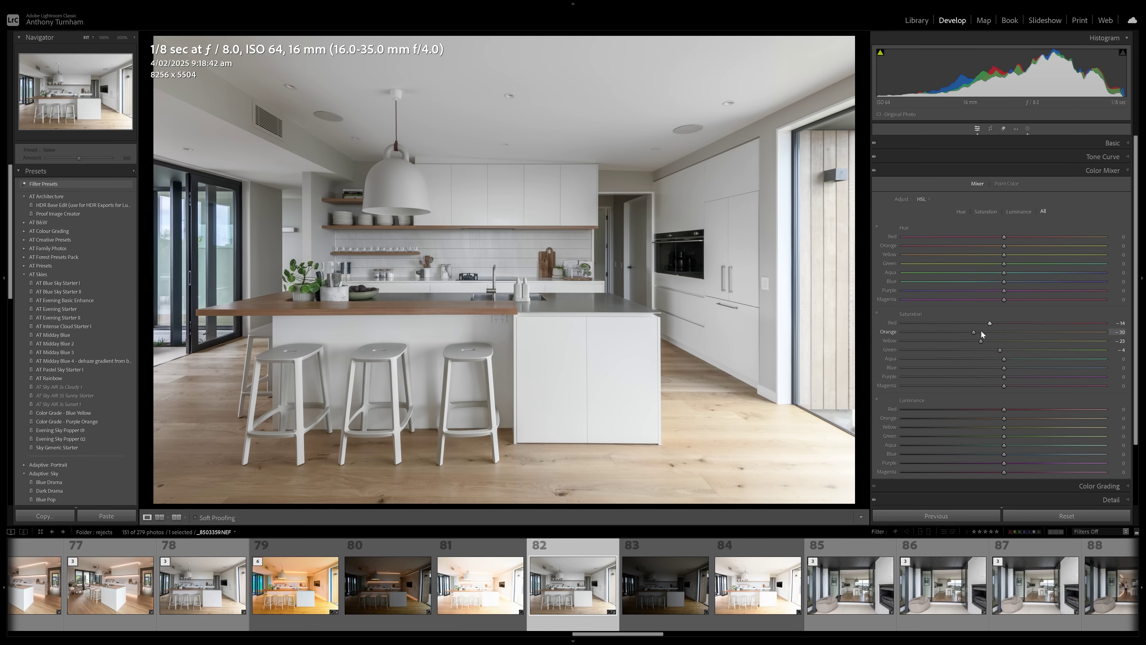
double_click(973, 332)
double_click(989, 323)
double_click(980, 340)
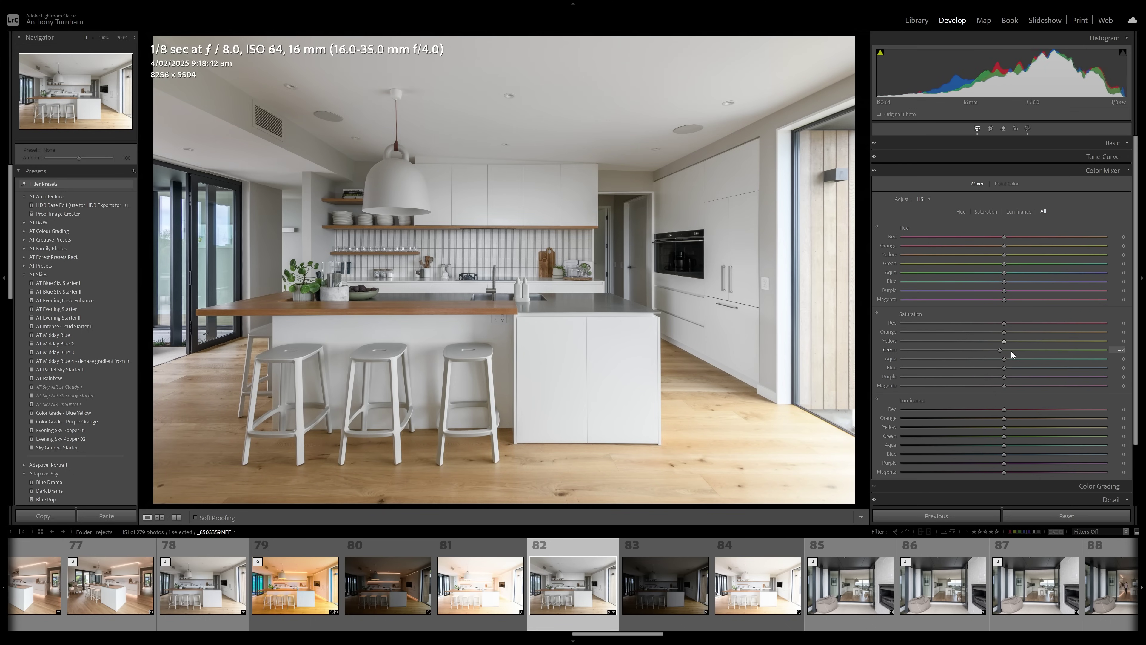
double_click(999, 350)
Step: Try Color Mixer saturation at Red -6, Orange -23 and Yellow -16, and reset all three to 0
drag(1004, 323, 988, 342)
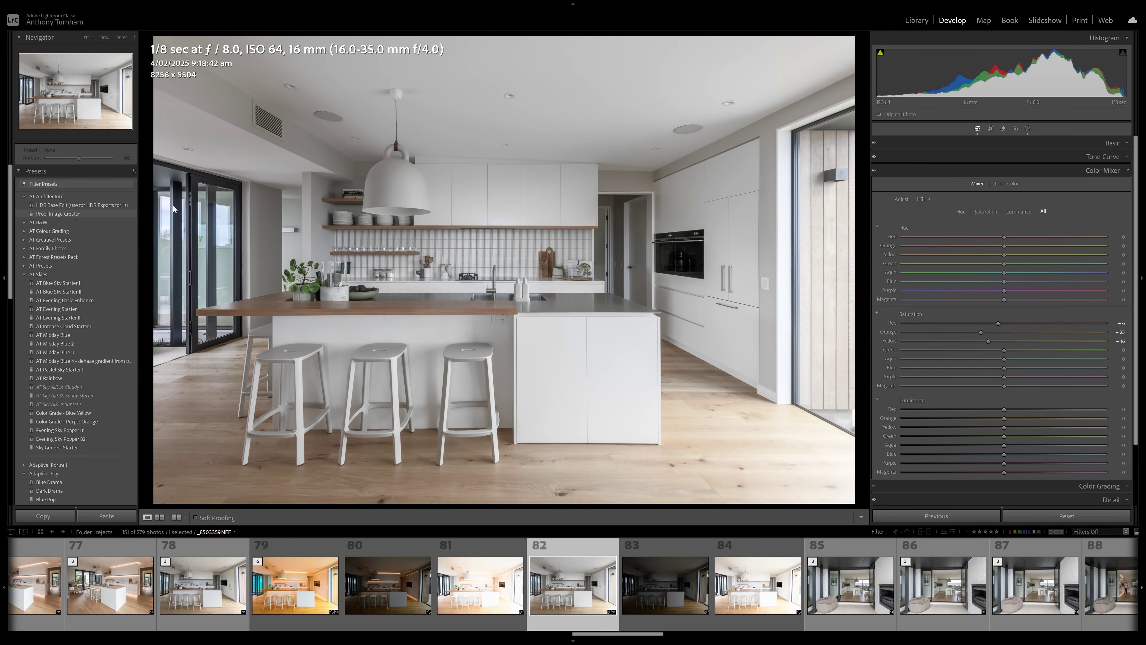
double_click(982, 331)
double_click(989, 341)
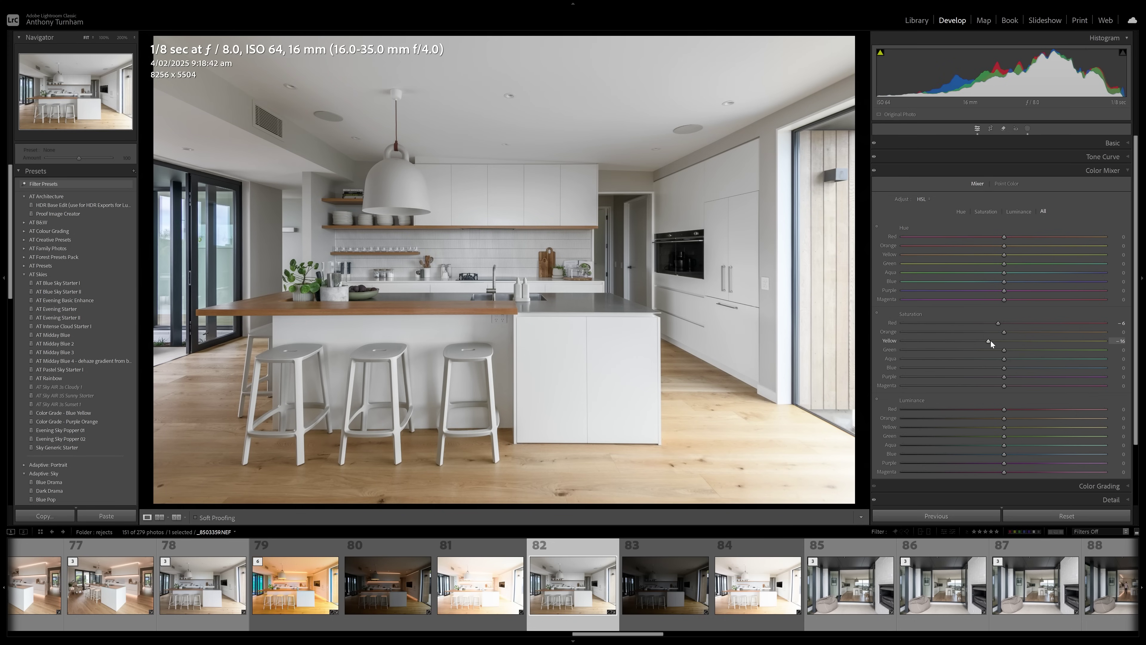
double_click(1000, 323)
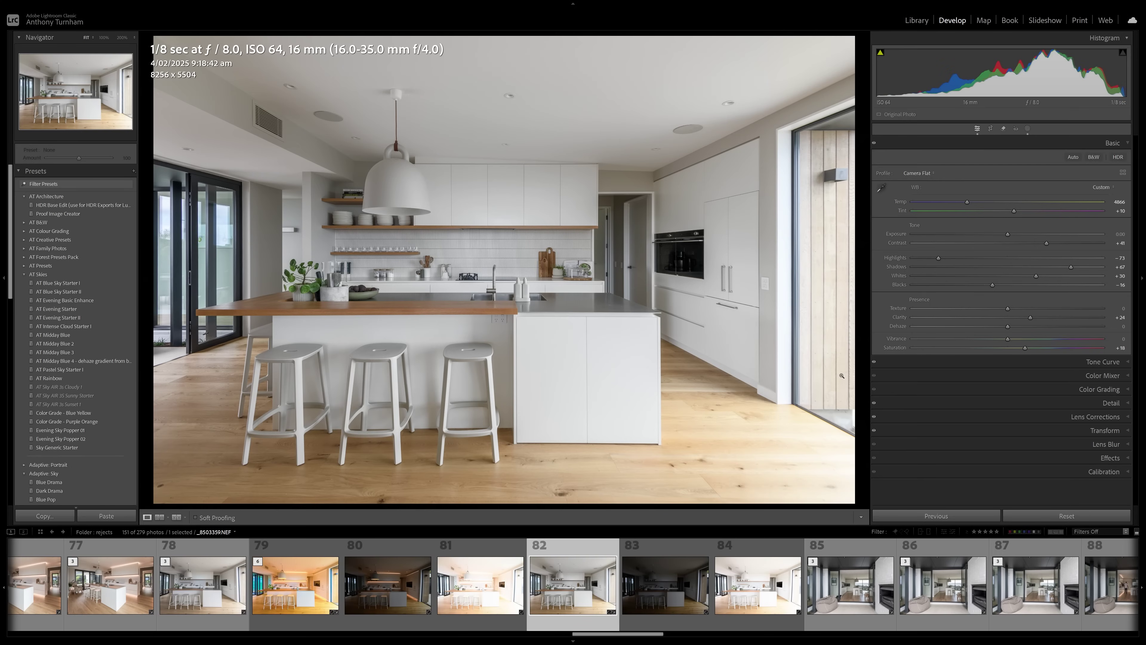
Step: Add a large radial gradient mask centred on the photo's lower-right corner and lower its Exposure to -1.40
click(1028, 129)
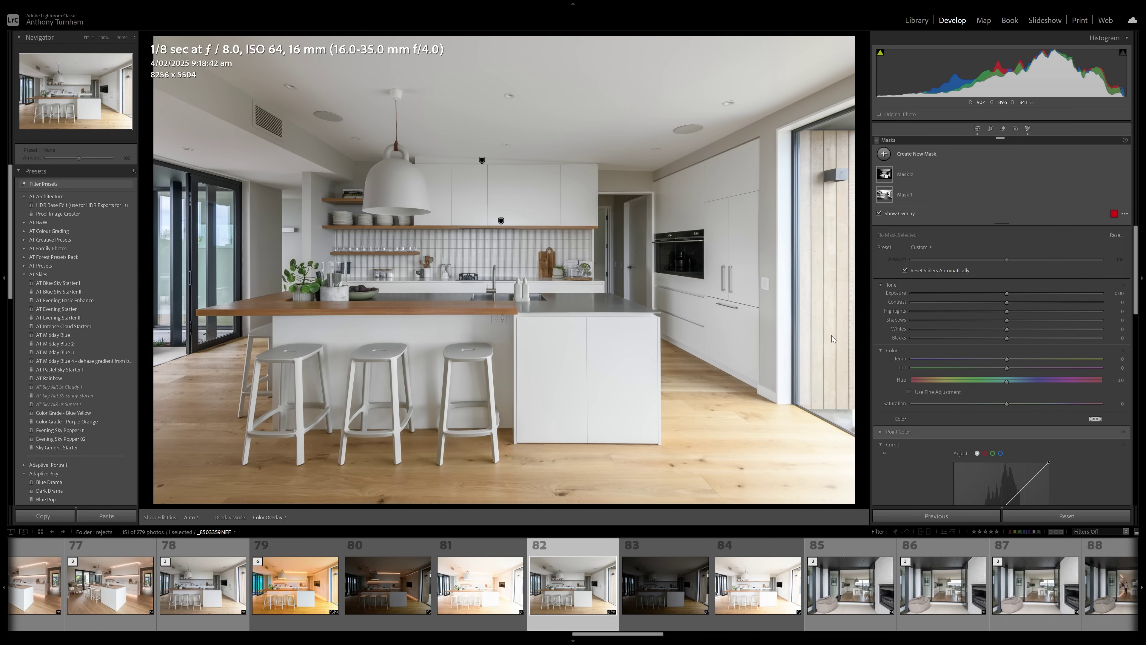
key(ctrl+apostrophe)
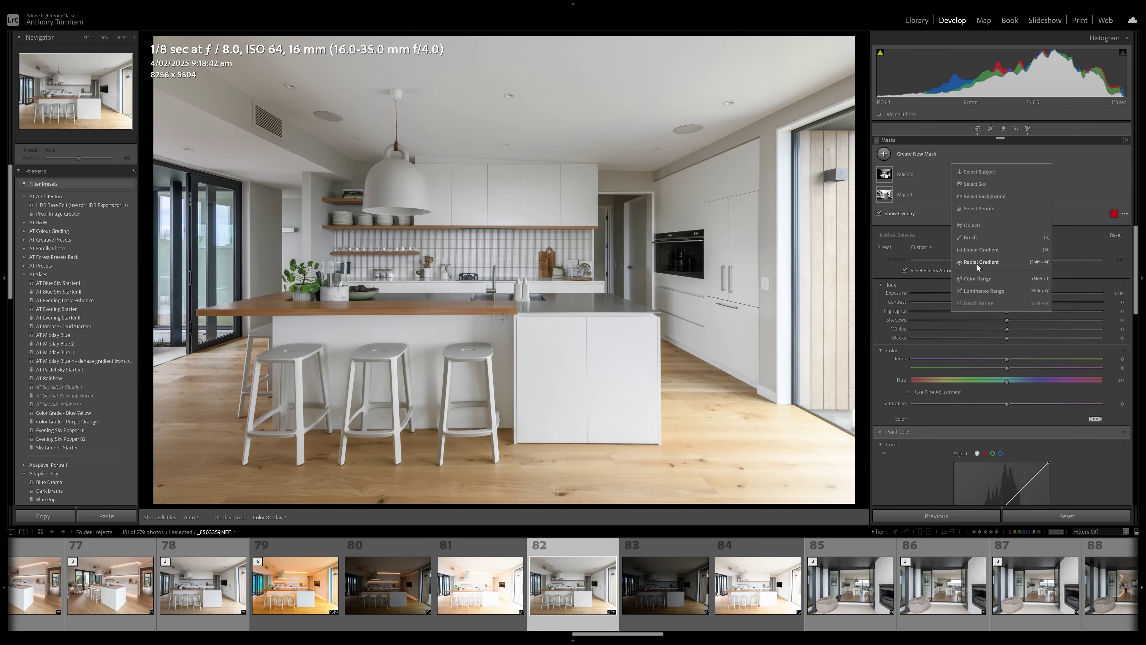
click(977, 264)
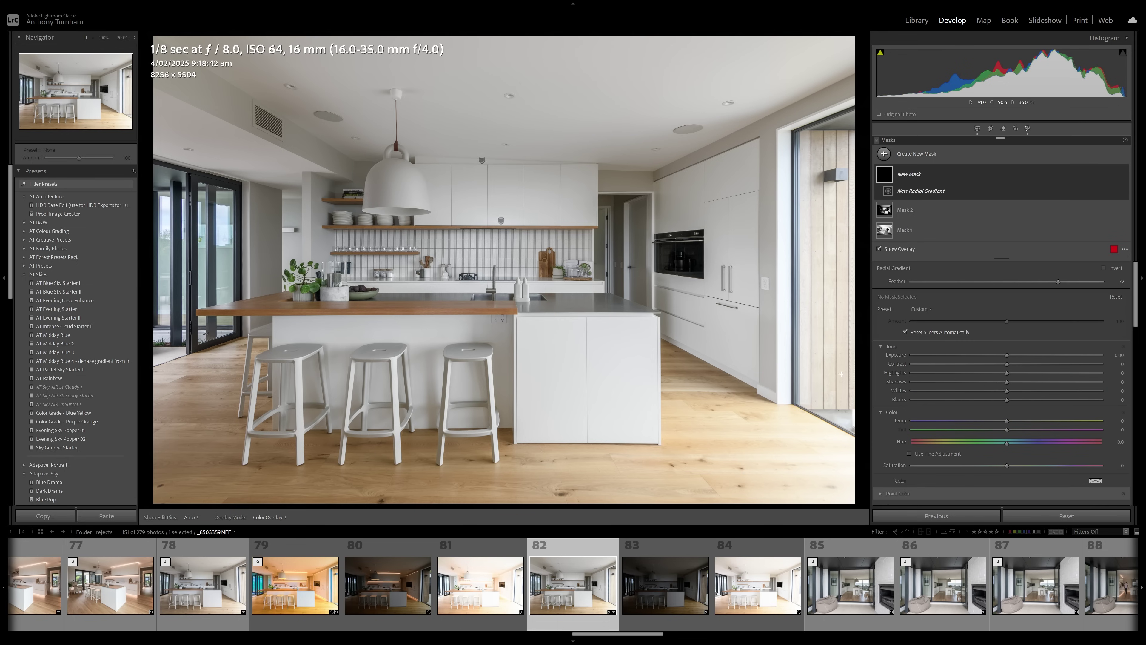
drag(853, 500, 472, 30)
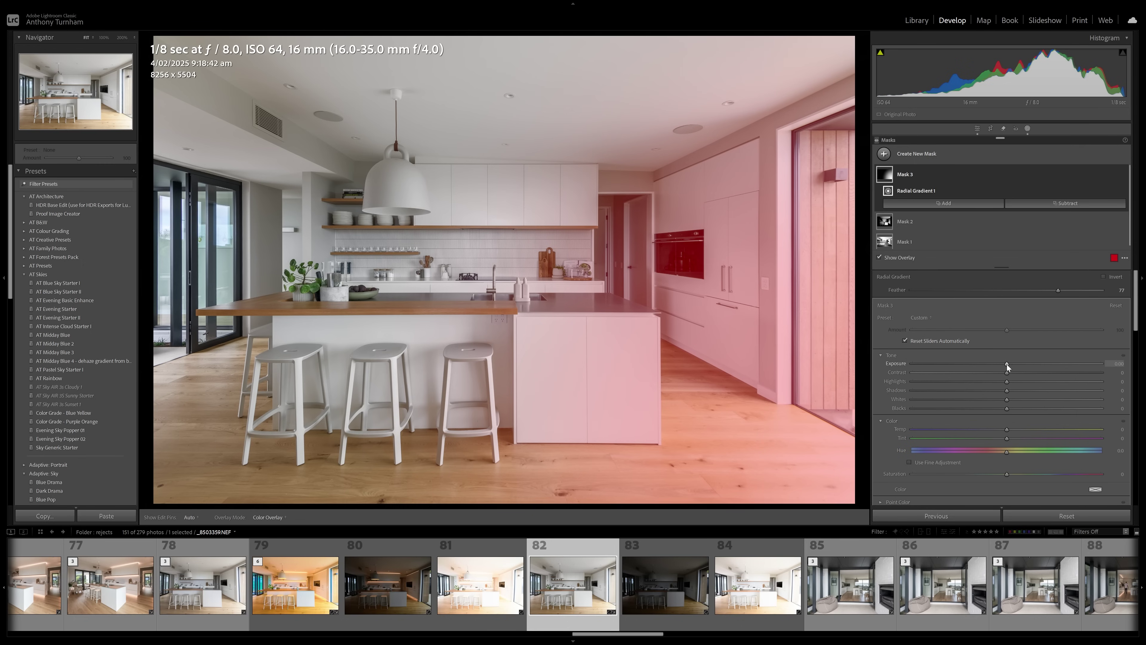
drag(1006, 364, 977, 363)
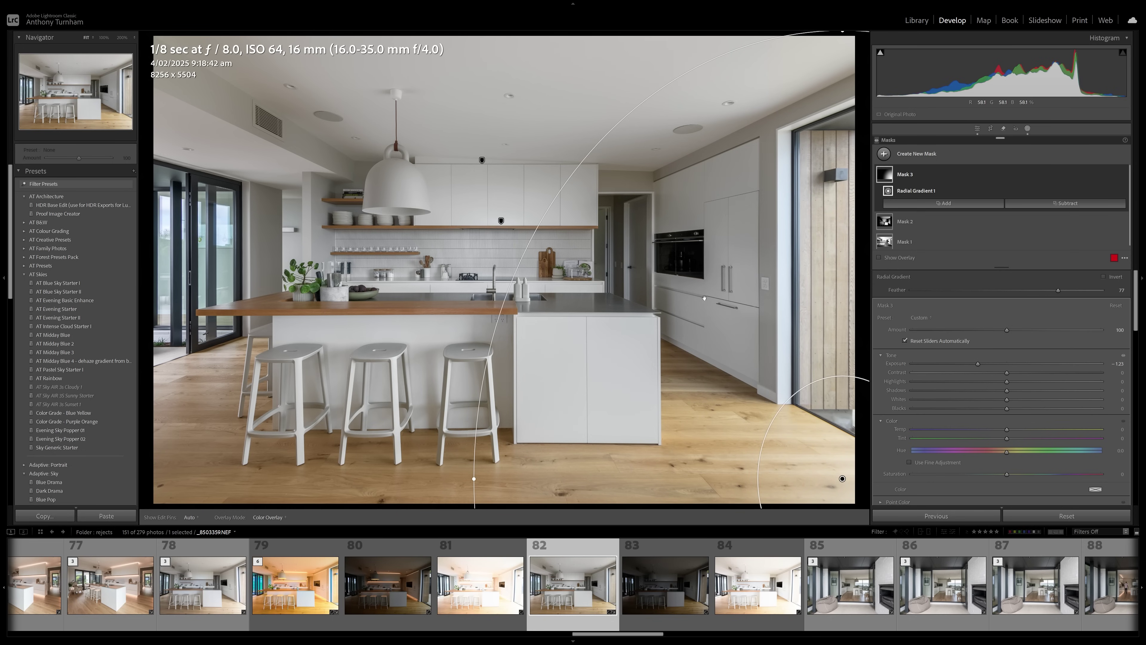
Step: Add a new mask with a wide radial gradient over the middle of the kitchen and raise its Exposure to 0.46
click(944, 202)
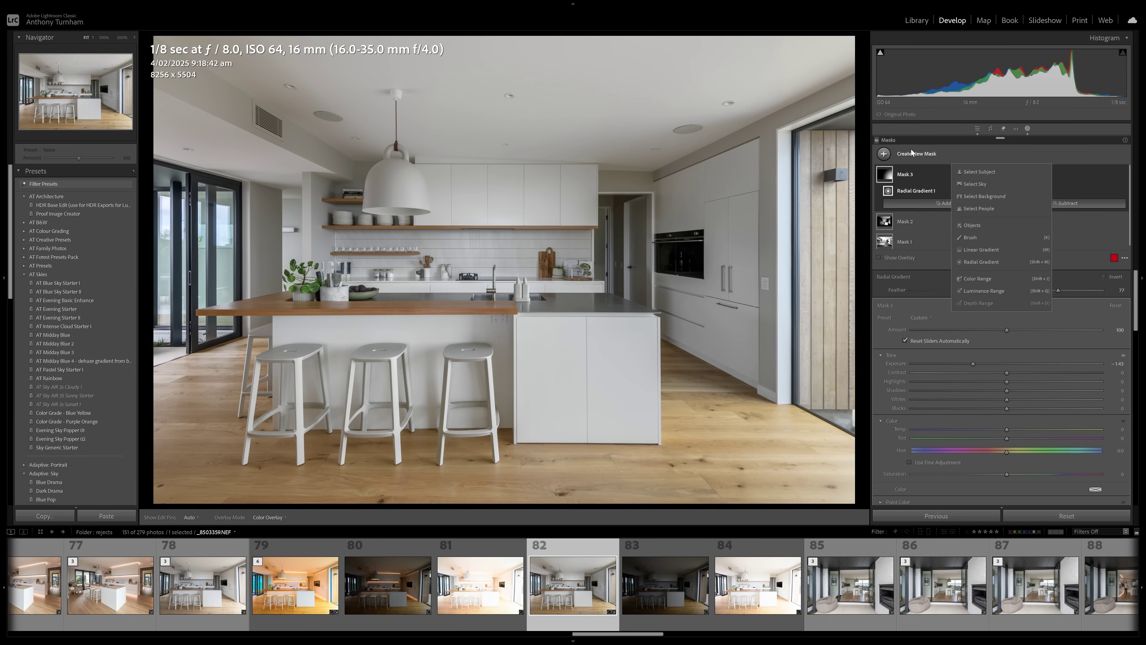
click(989, 261)
drag(476, 269, 857, 40)
click(1009, 366)
drag(1011, 365, 1018, 365)
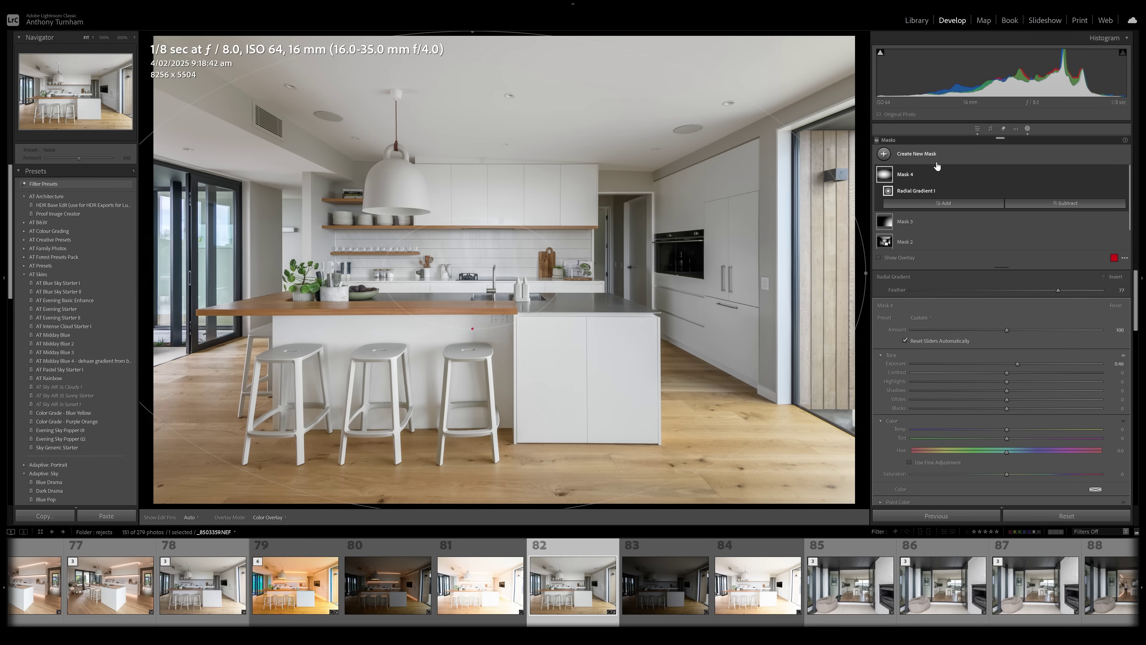
Step: Add another radial gradient mask over the oven and tall cabinets and raise its Exposure to 0.85
key(shift+r)
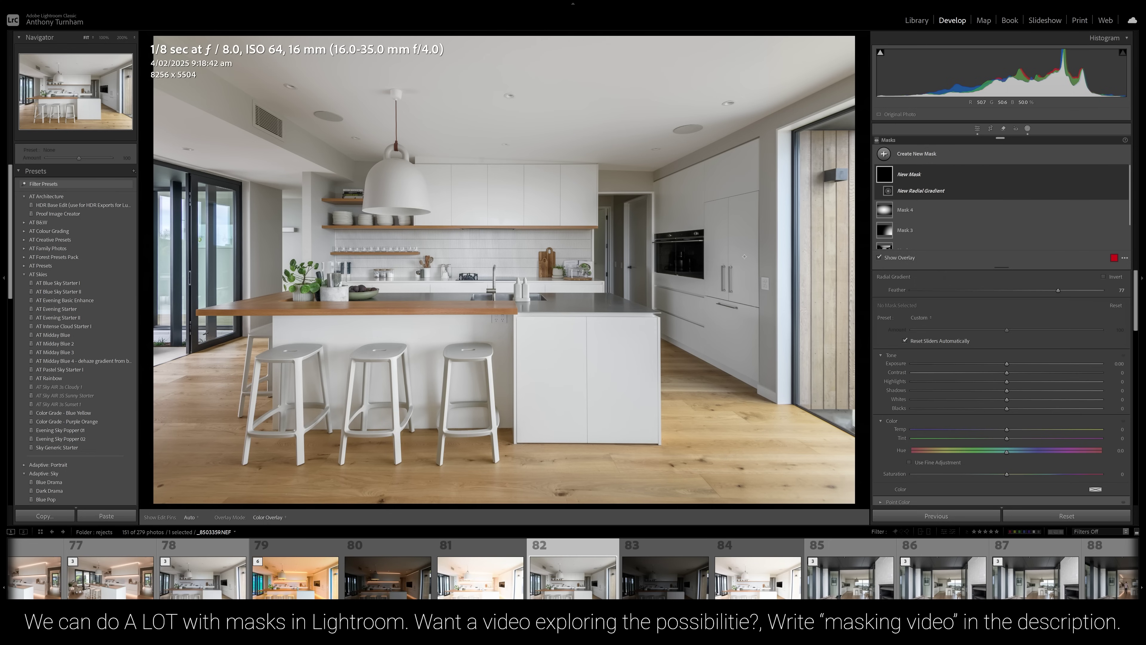
drag(698, 264, 857, 82)
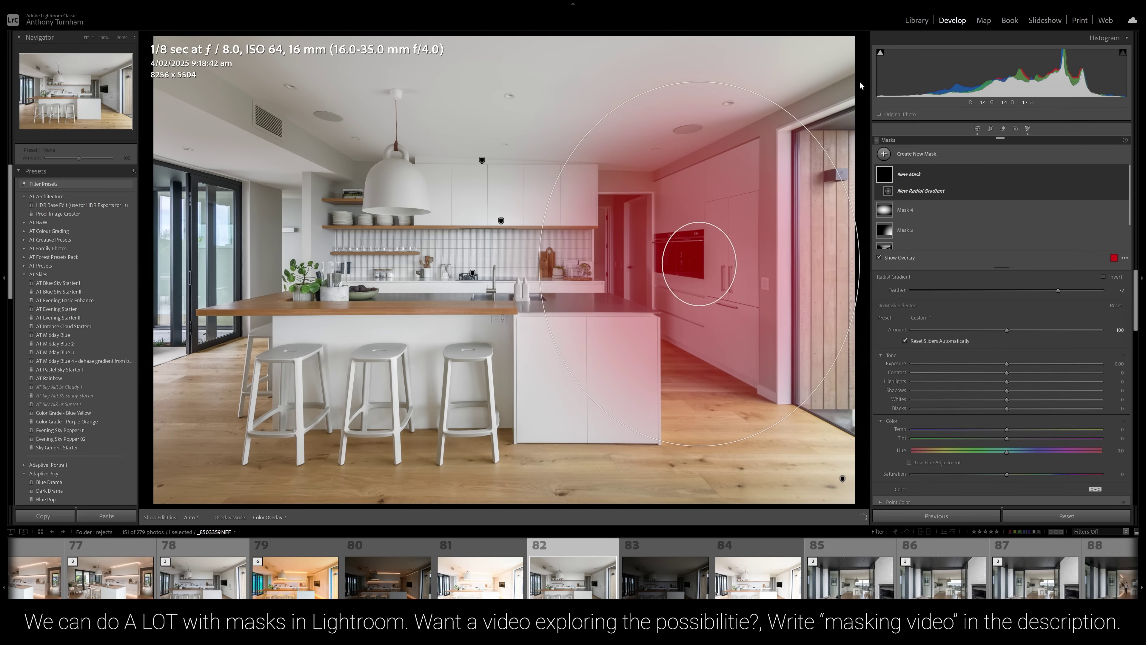
drag(1008, 366, 1027, 364)
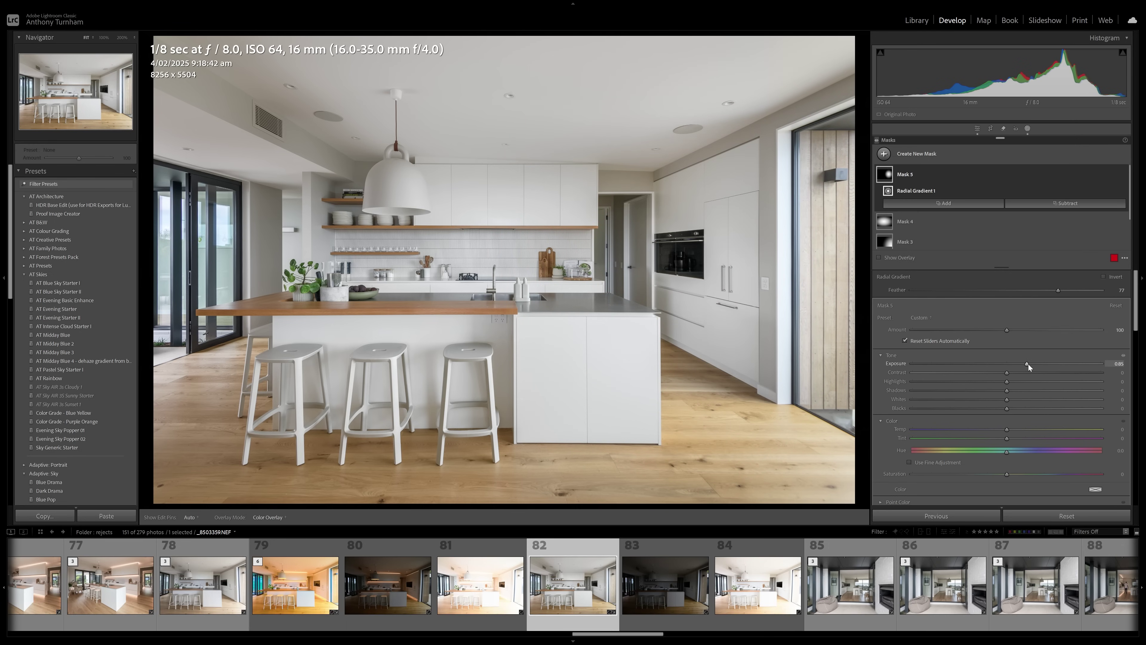
Step: Subtract a narrow vertical linear gradient from the oven-wall mask to exclude the timber-clad doorway on the right
click(1068, 202)
click(1076, 302)
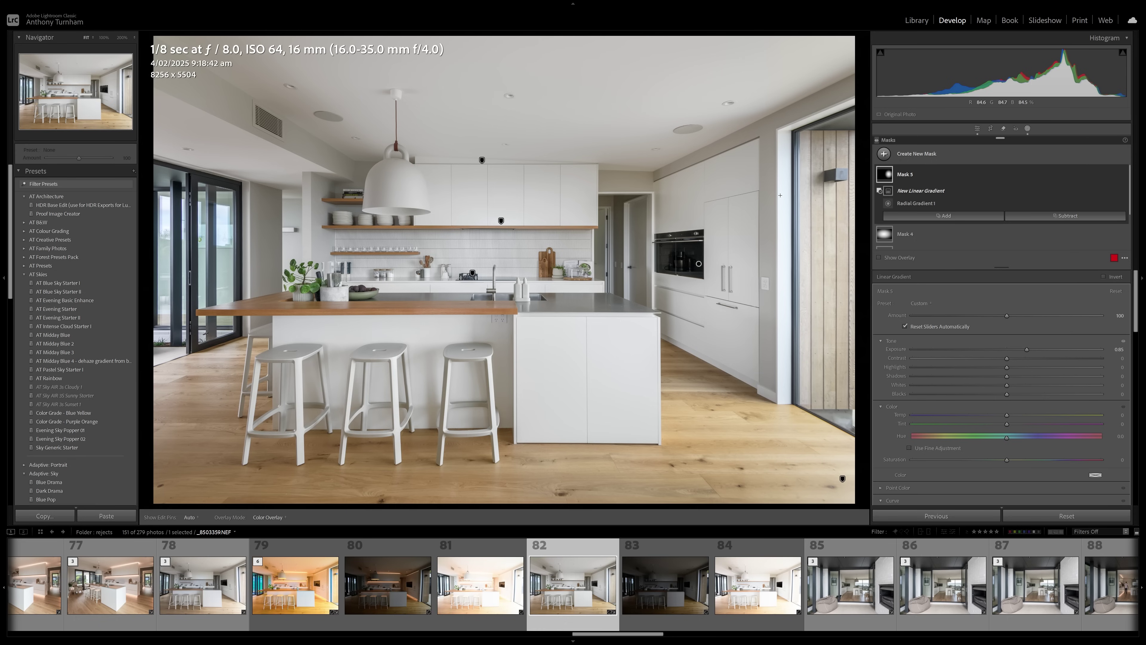
drag(778, 205, 775, 204)
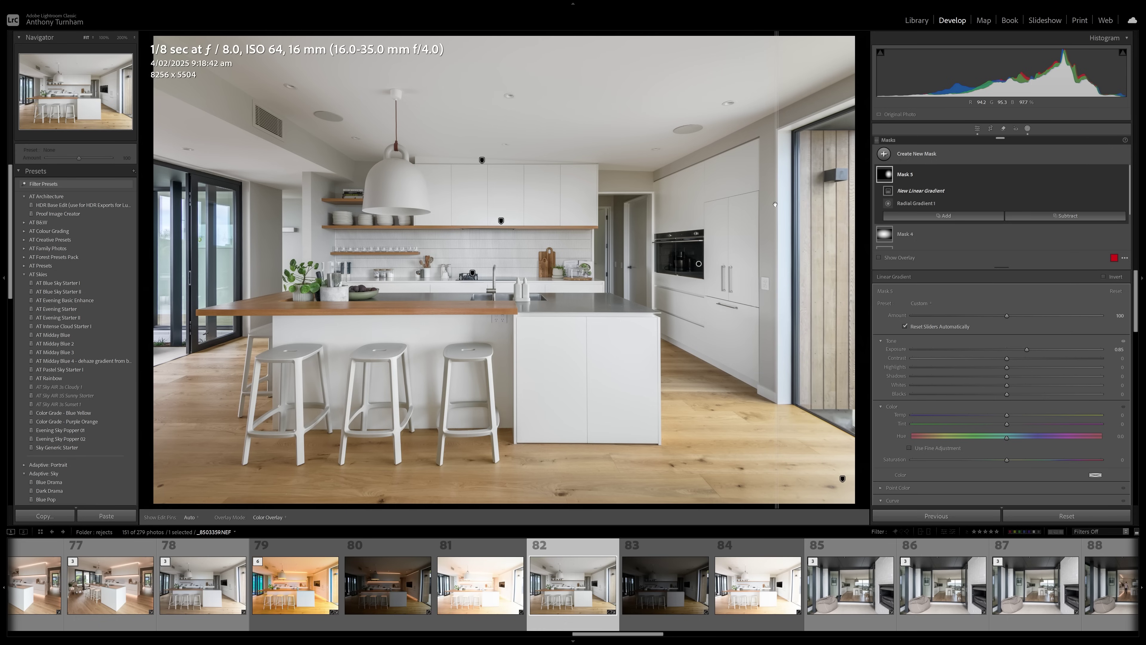
drag(776, 204, 789, 219)
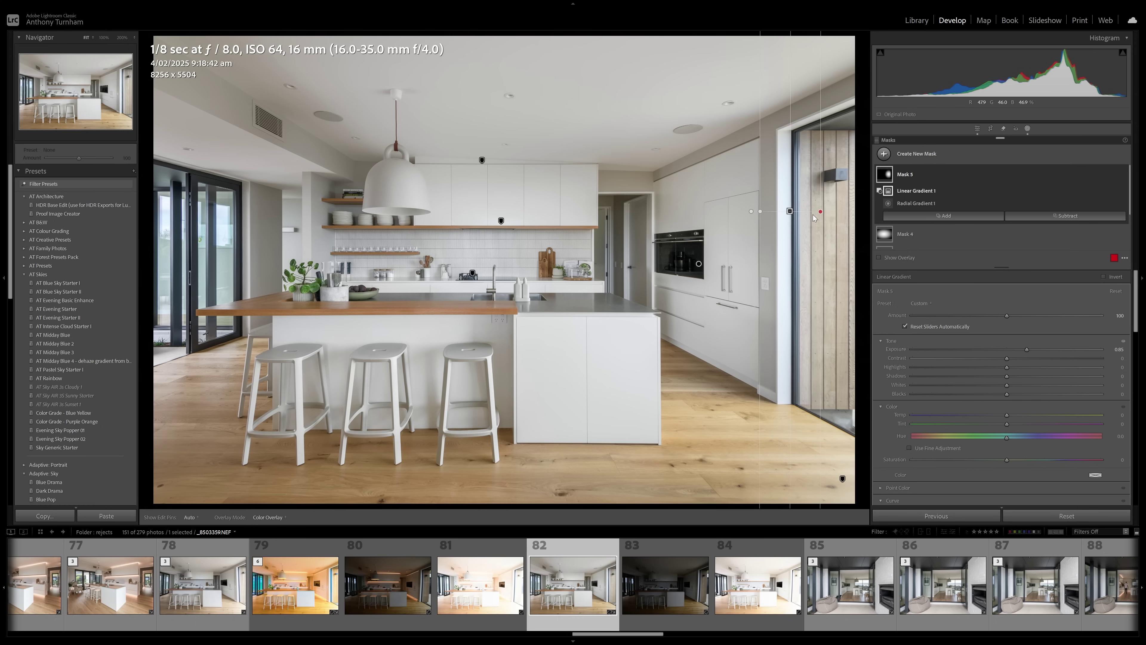
drag(819, 211, 803, 211)
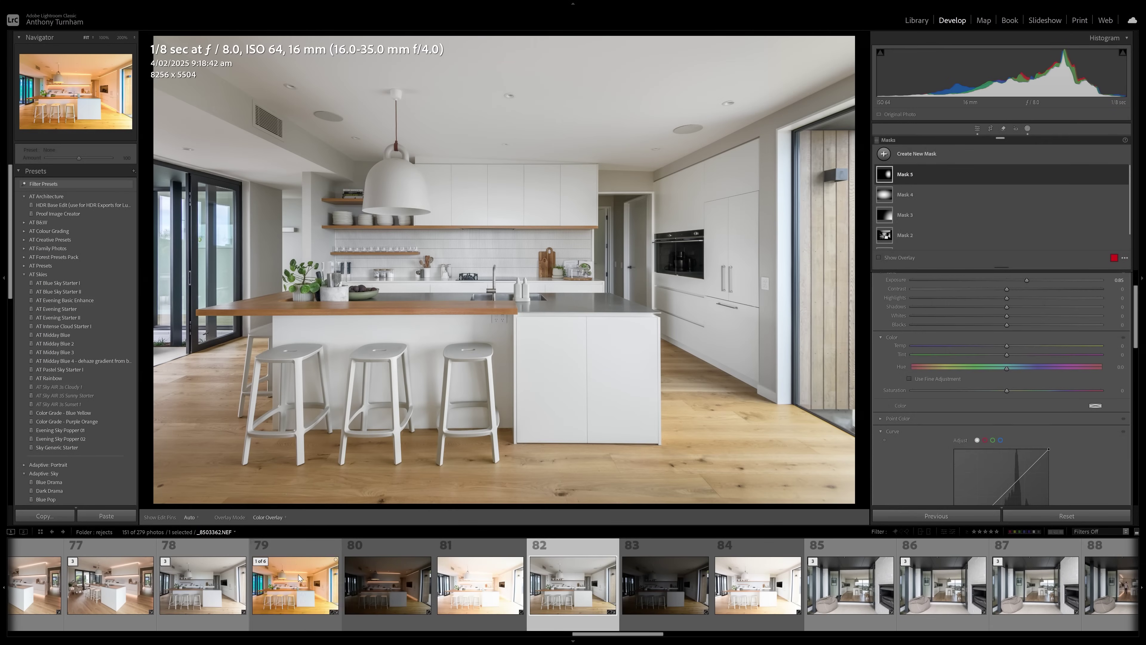
Step: Switch to photo 79 and reset its Vibrance and Saturation to 0
click(298, 574)
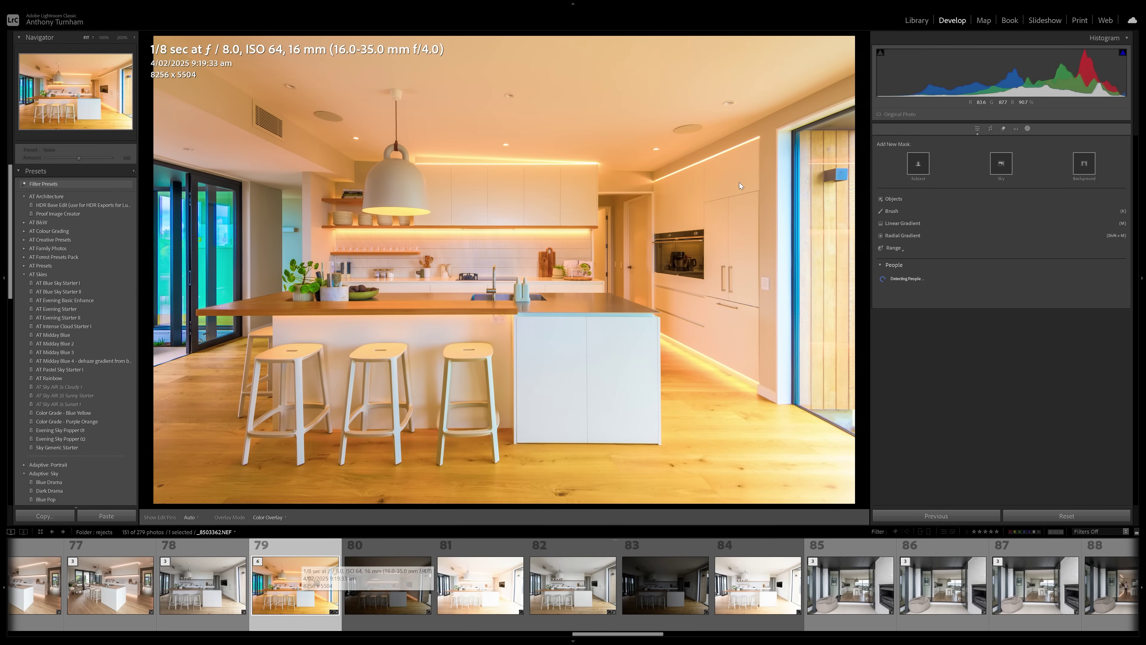
click(977, 129)
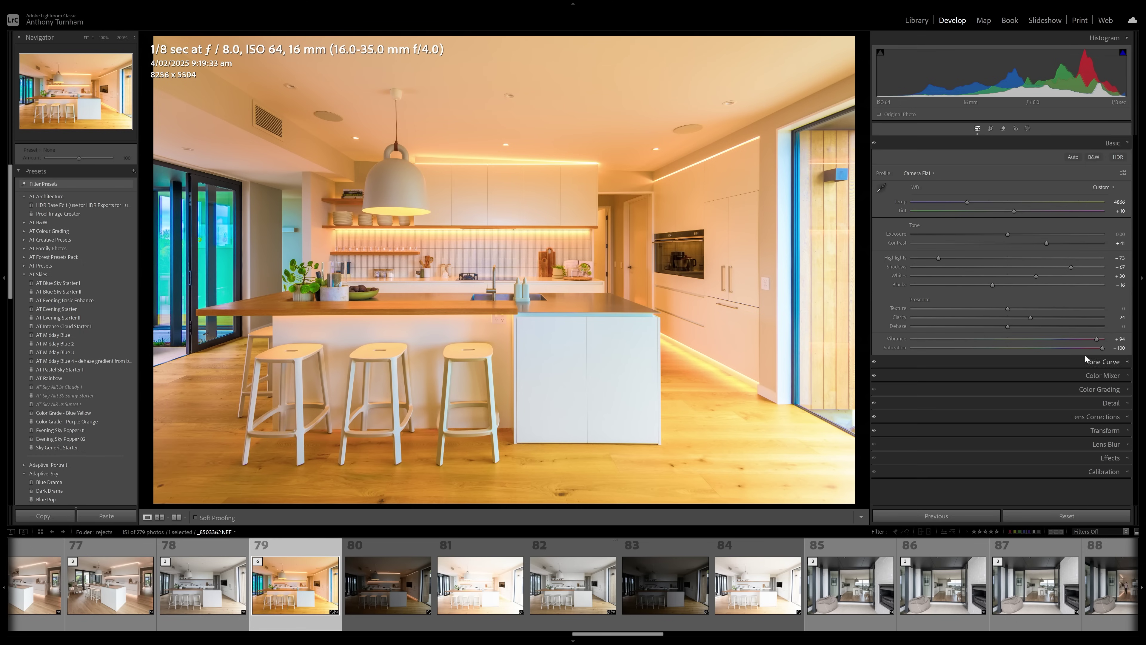
double_click(1097, 337)
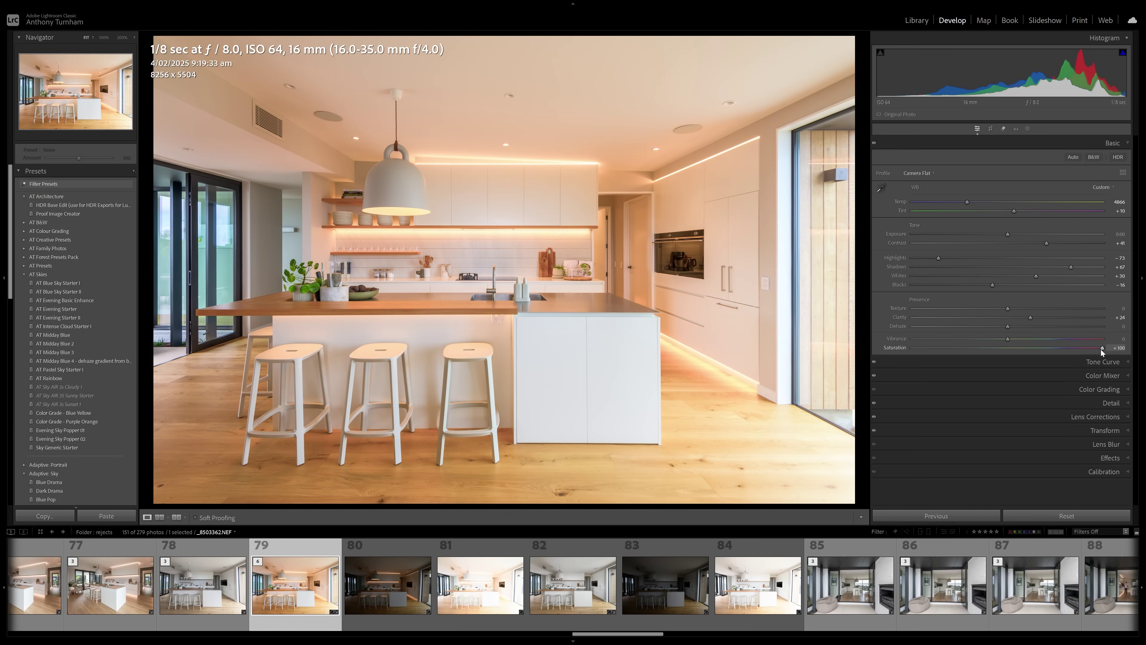
double_click(1100, 349)
Step: Reset the whole set of Color Mixer adjustments on photo 79 at once
click(1102, 375)
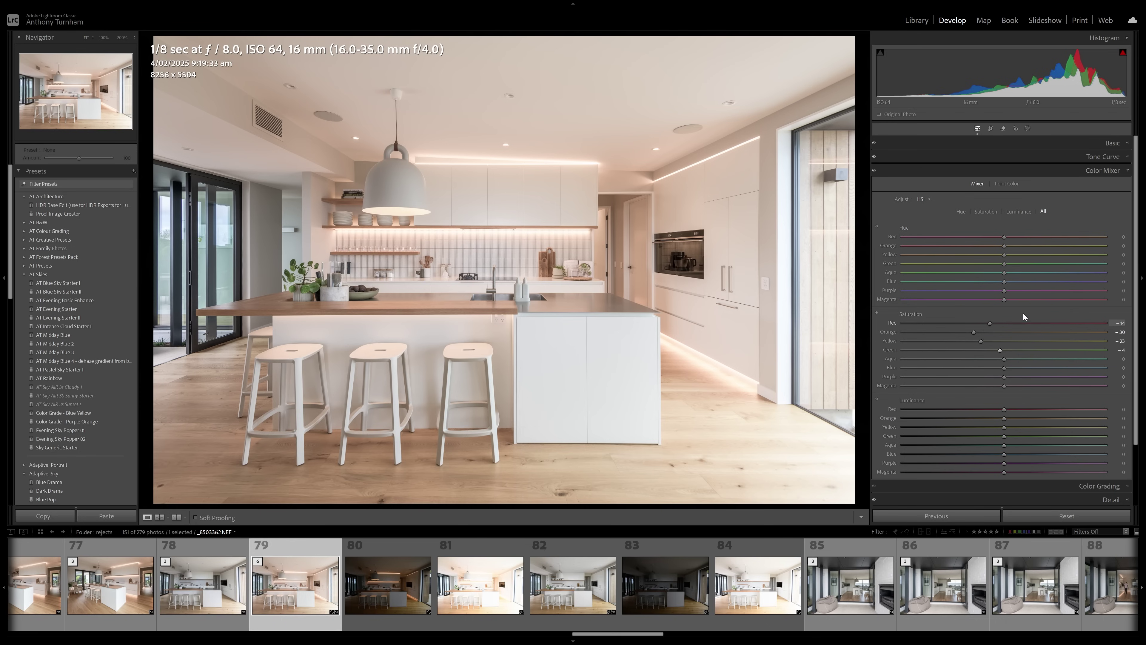
key(alt)
click(971, 184)
Step: Lower photo 79's Exposure to -0.53 and compare it with photo 82
key(ctrl+1)
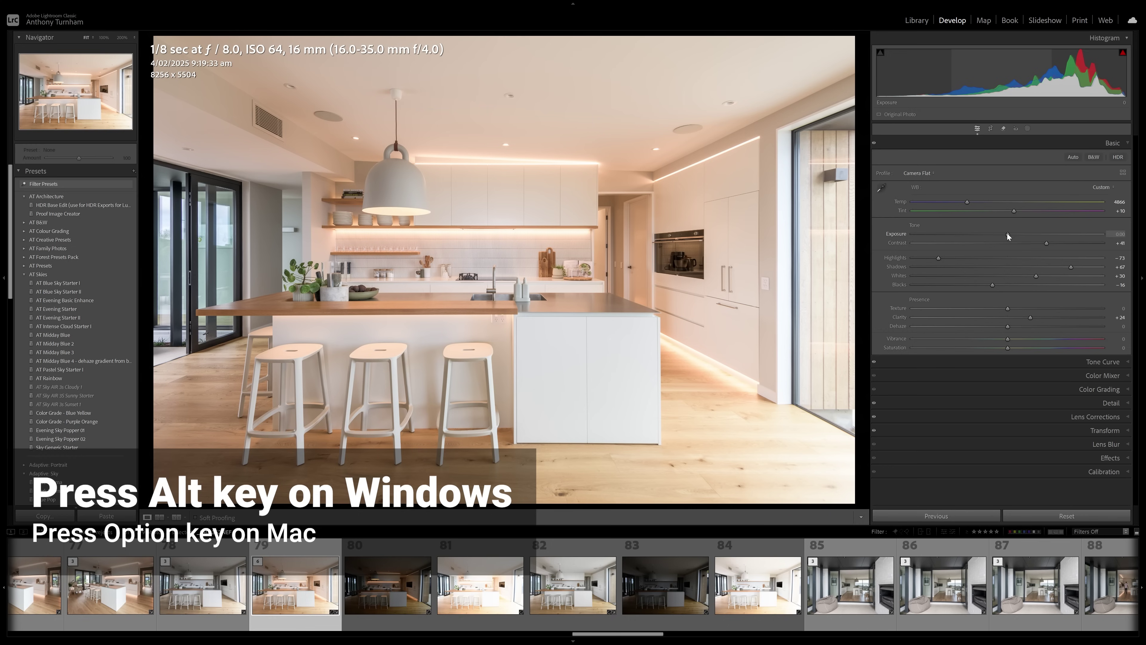
drag(1007, 233, 997, 237)
click(559, 588)
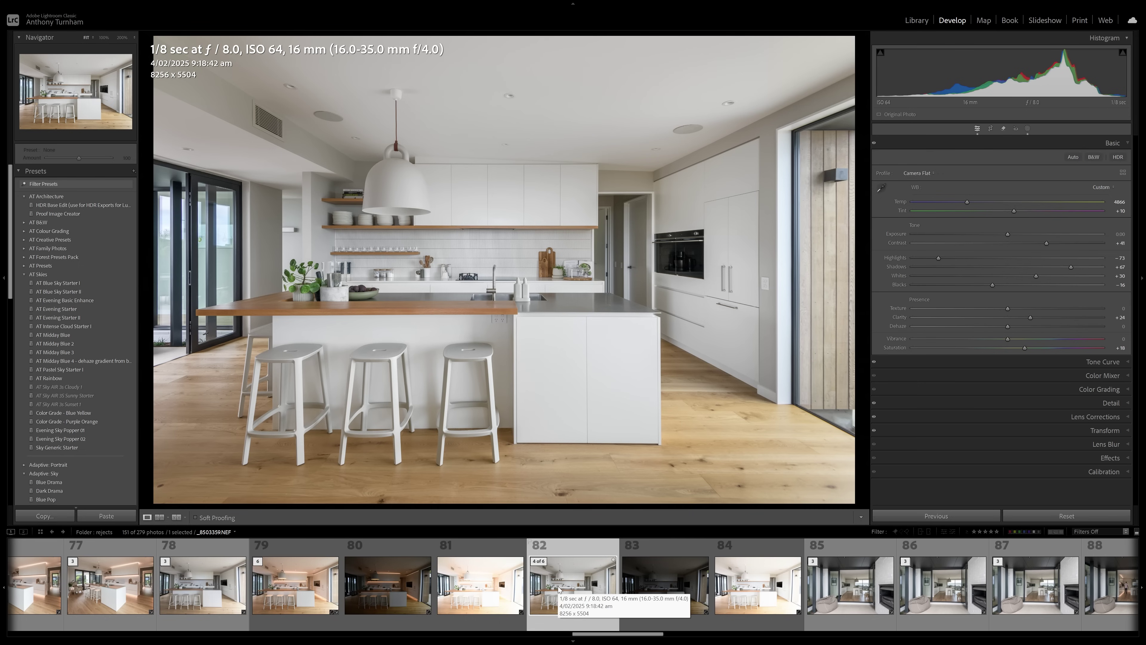
click(294, 598)
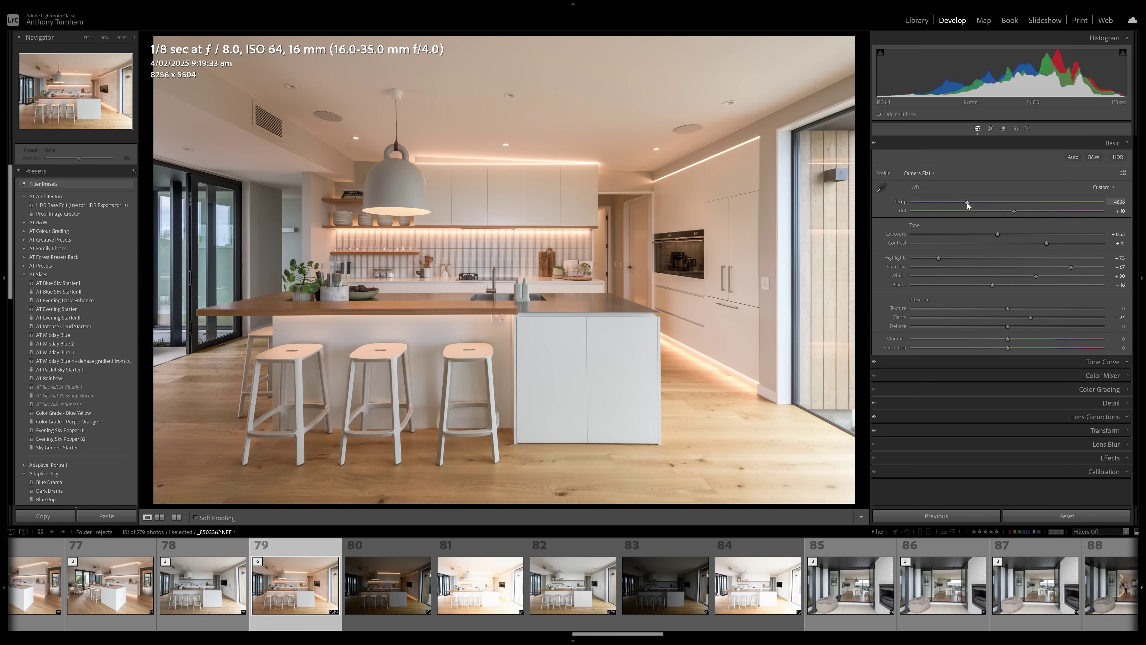
Step: Set photo 79's white balance by sampling the white upper cabinets, and warm the Temp to keep the lights' glow
drag(964, 203, 940, 202)
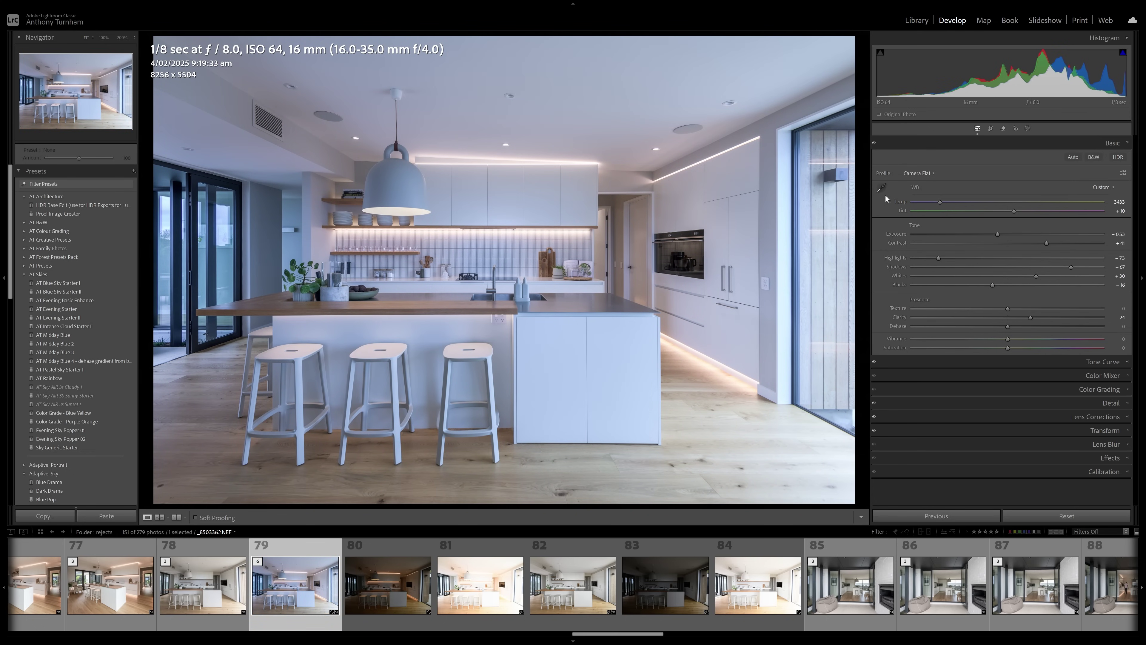
click(524, 193)
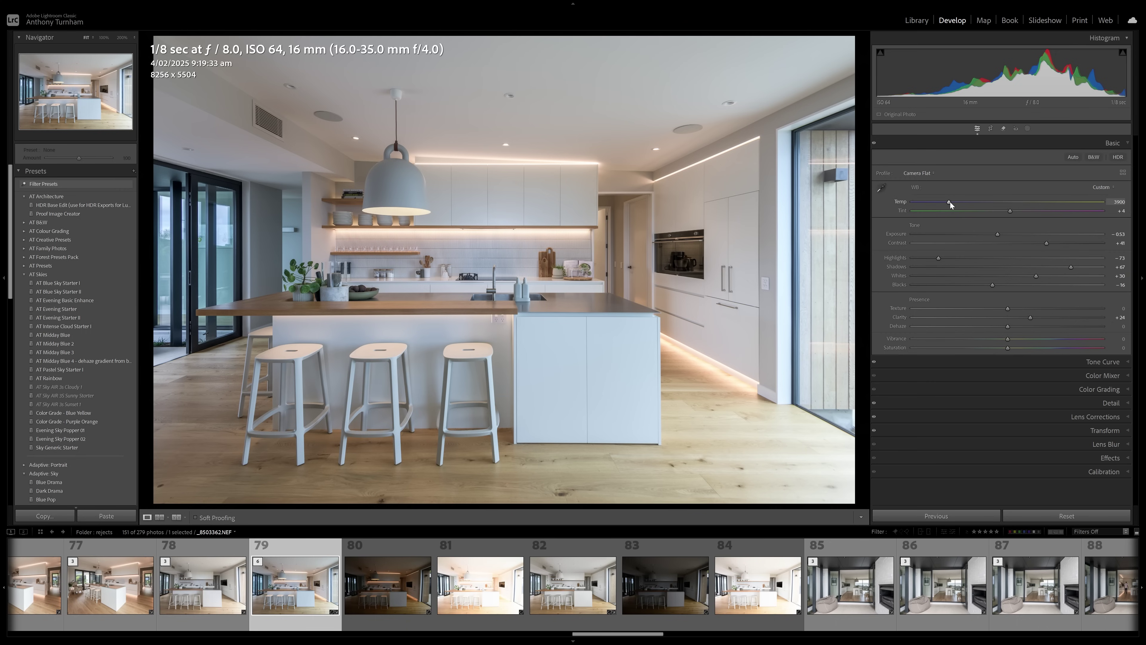
drag(950, 201, 964, 201)
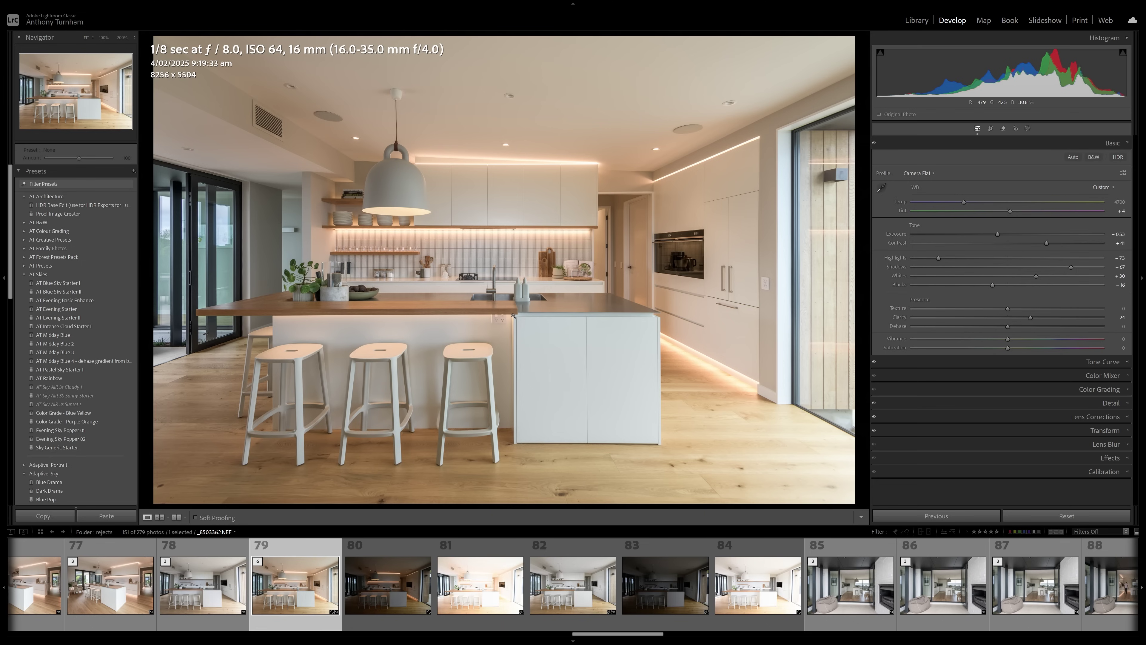
Step: Select photo 82 together with photo 79 and check the options for the pair
ctrl+click(559, 583)
right_click(571, 581)
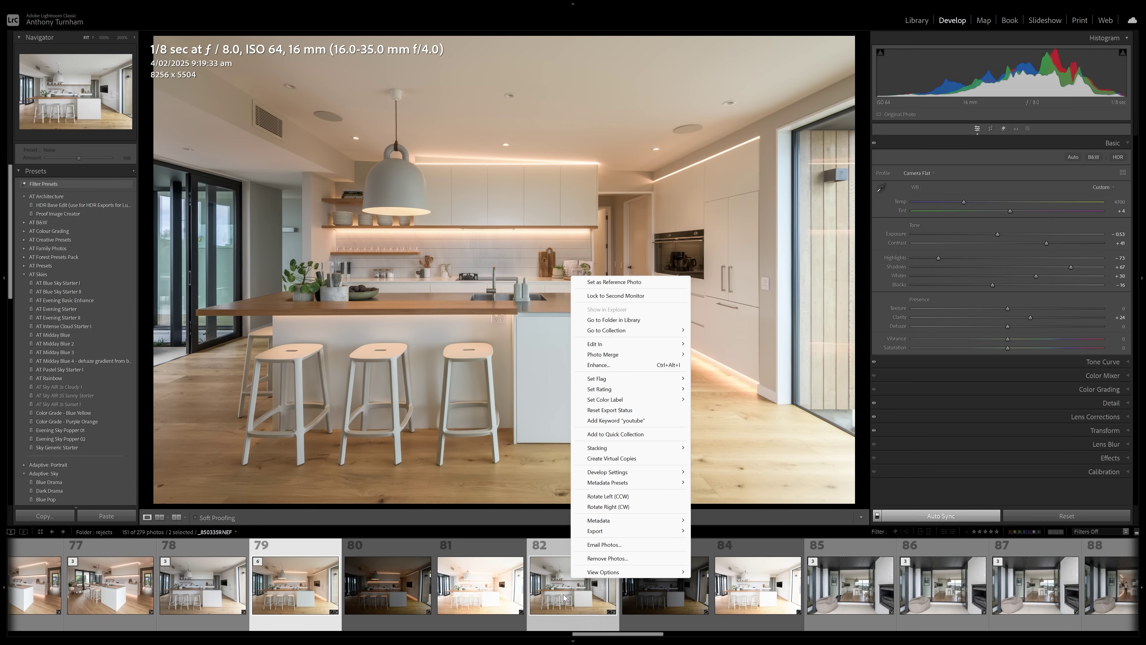
key(Escape)
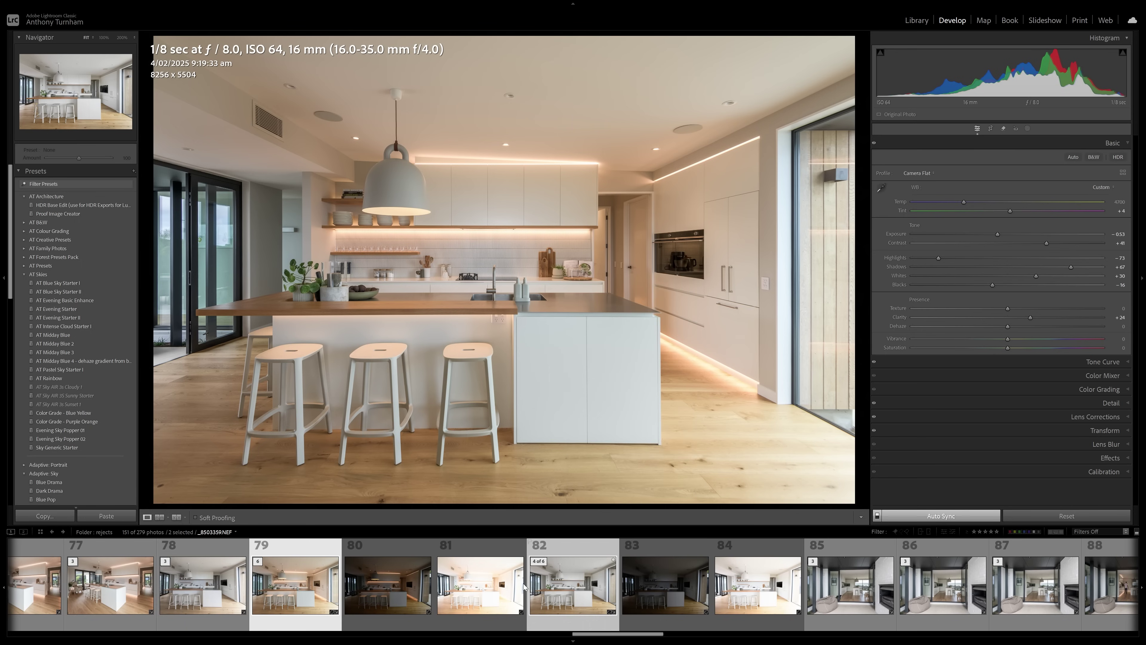
Step: Open the two selected kitchen photos as Smart Object layers in Photoshop and show the "light on" layer
right_click(291, 576)
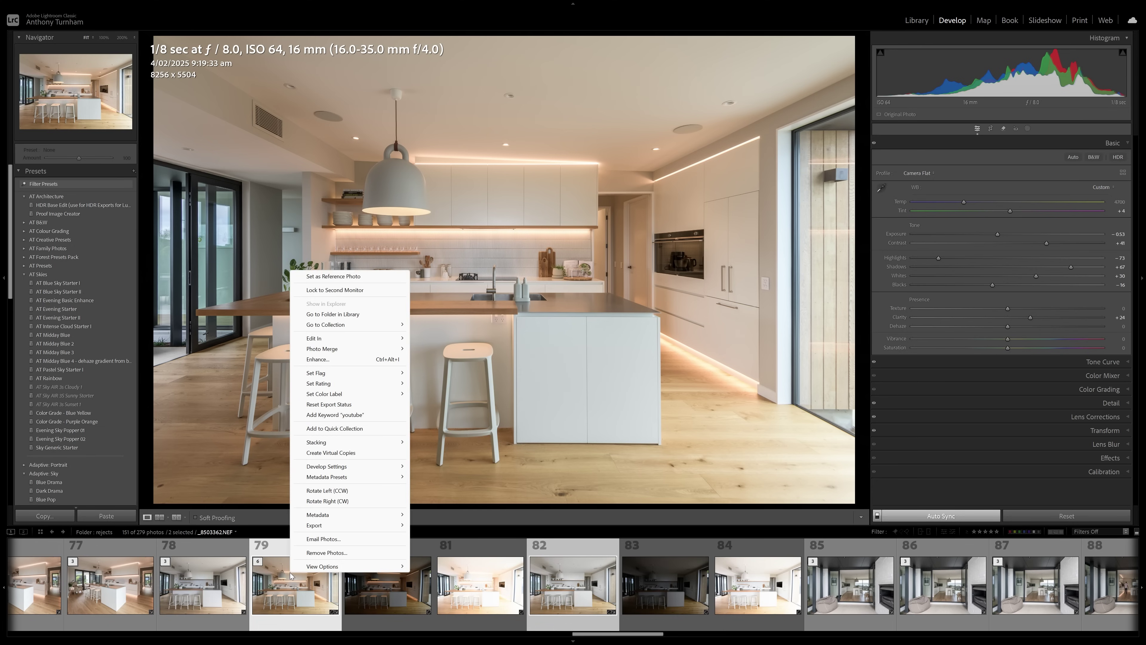
mouse_move(335, 343)
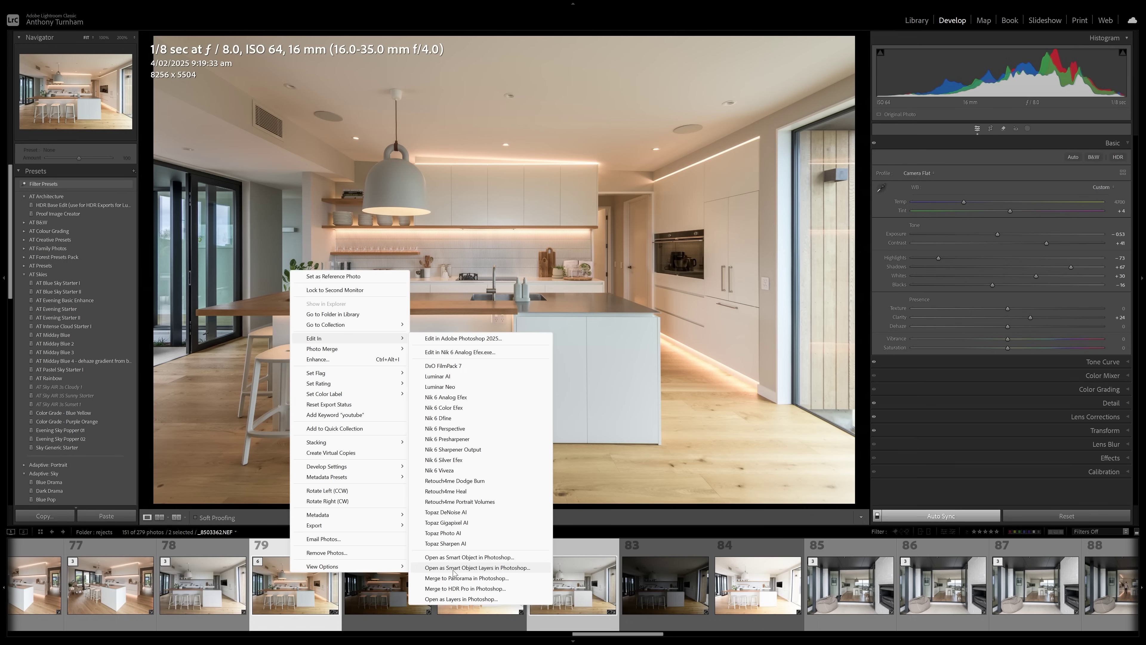
click(484, 571)
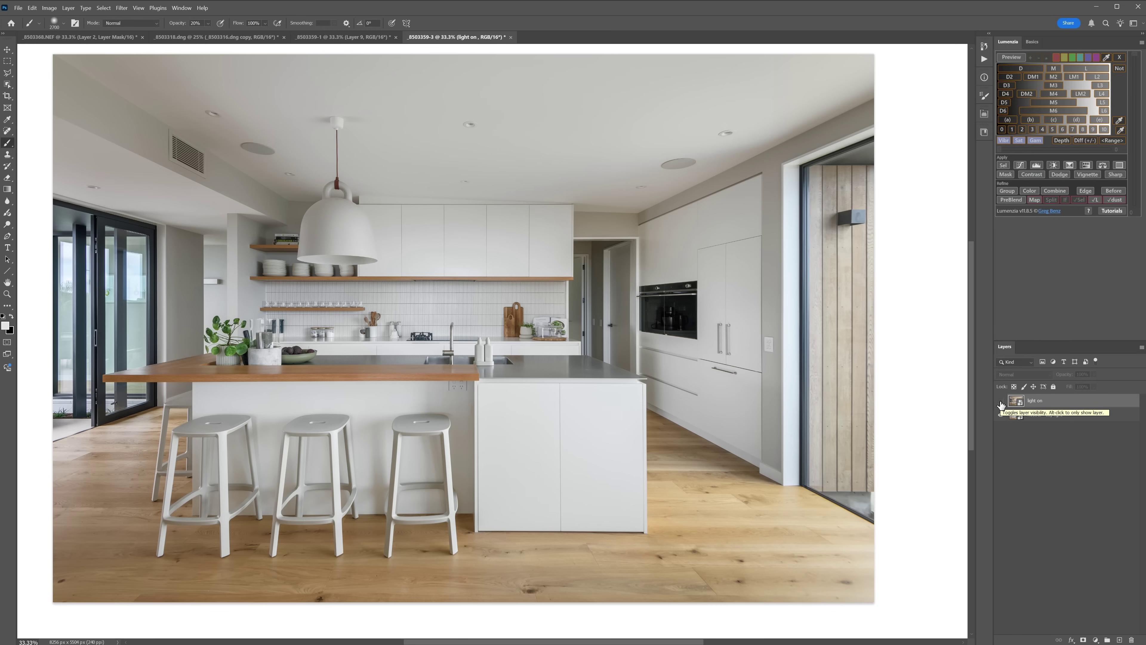
click(1001, 400)
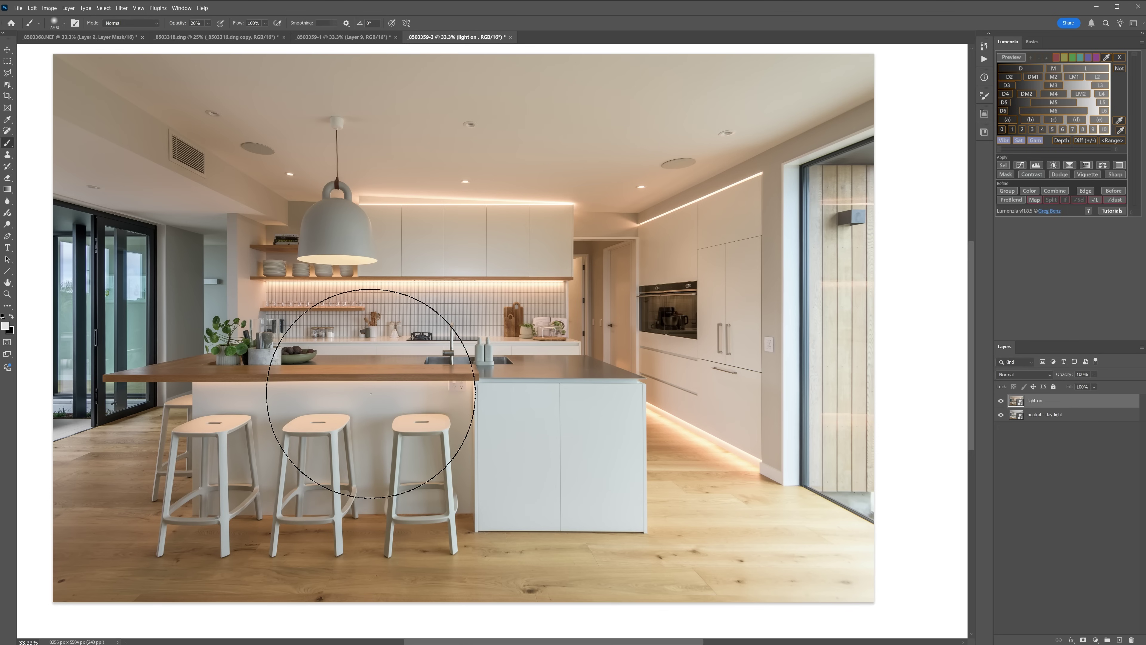
click(1021, 377)
click(1025, 377)
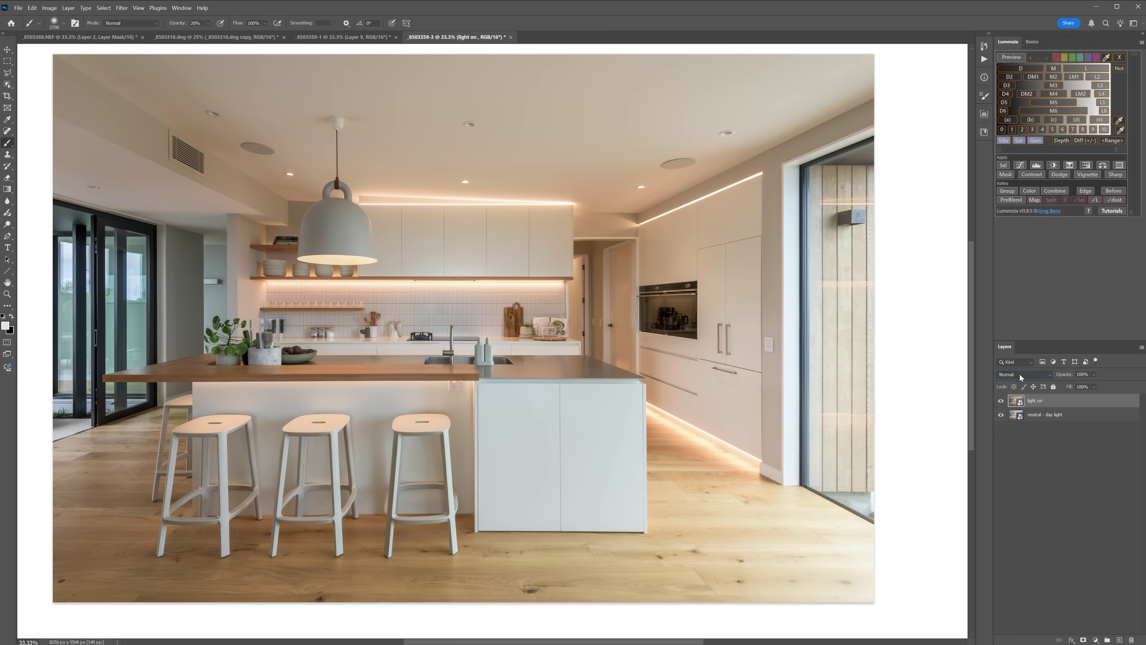
click(1025, 377)
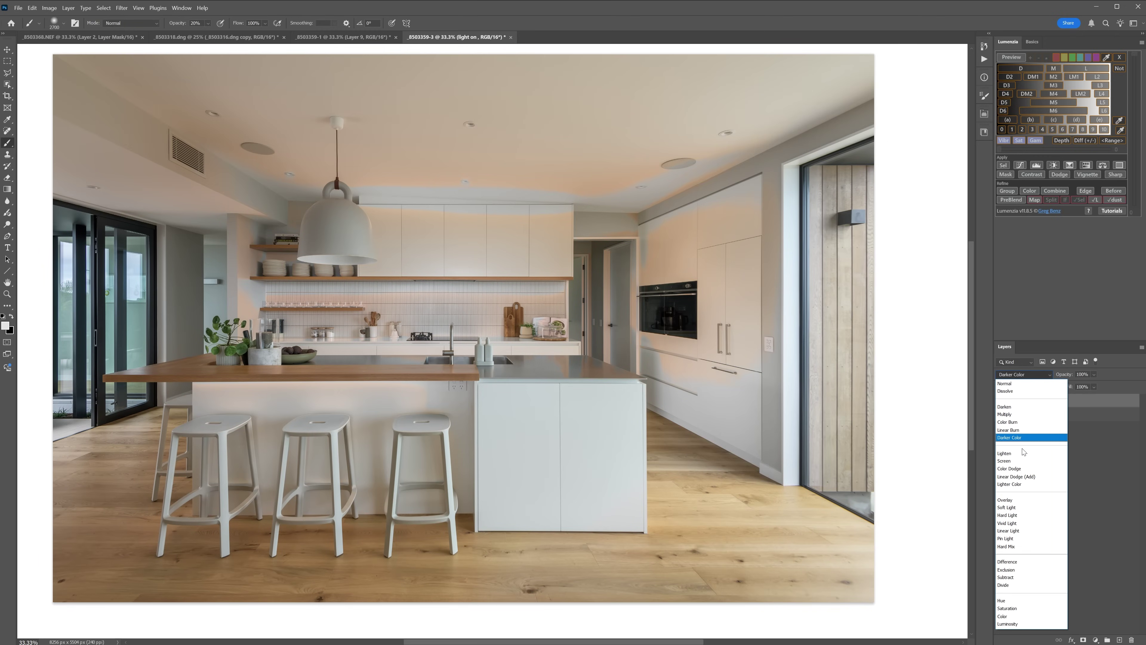
click(964, 433)
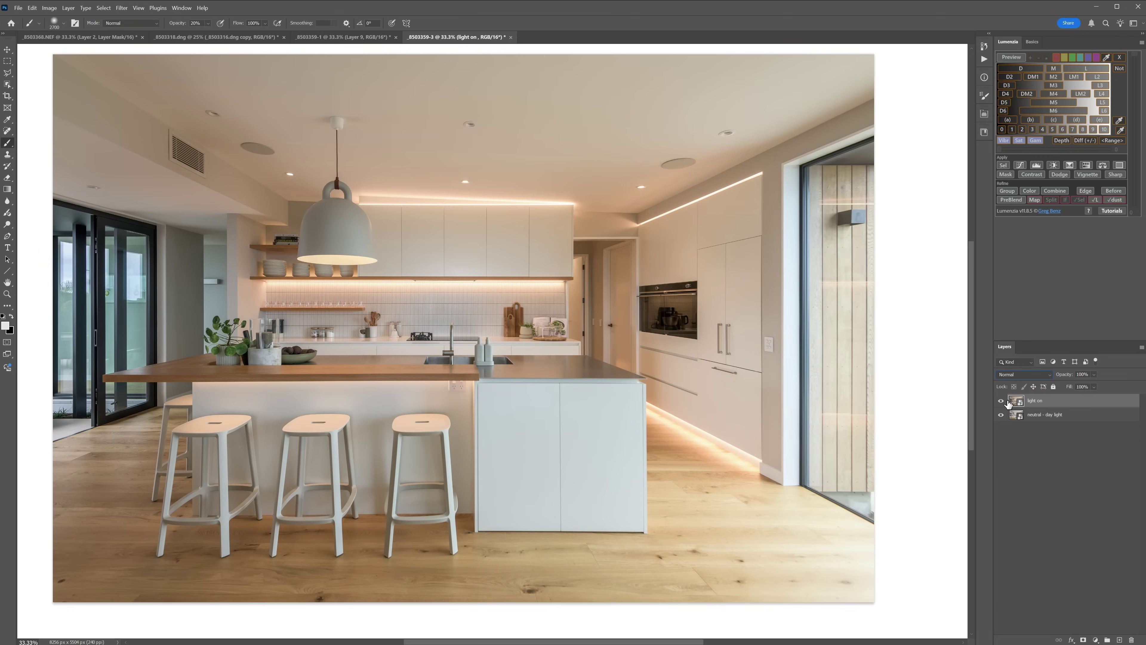
Step: Set the "light on" layer's blend mode to Luminosity and compare the image with and without it
click(1013, 377)
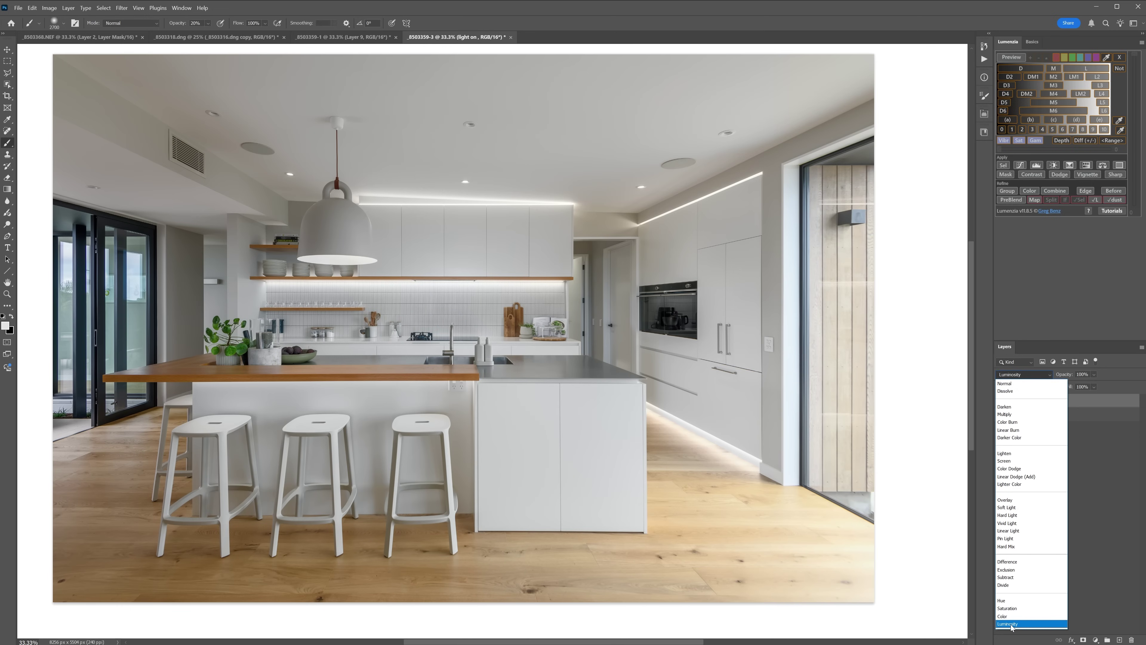
click(1016, 624)
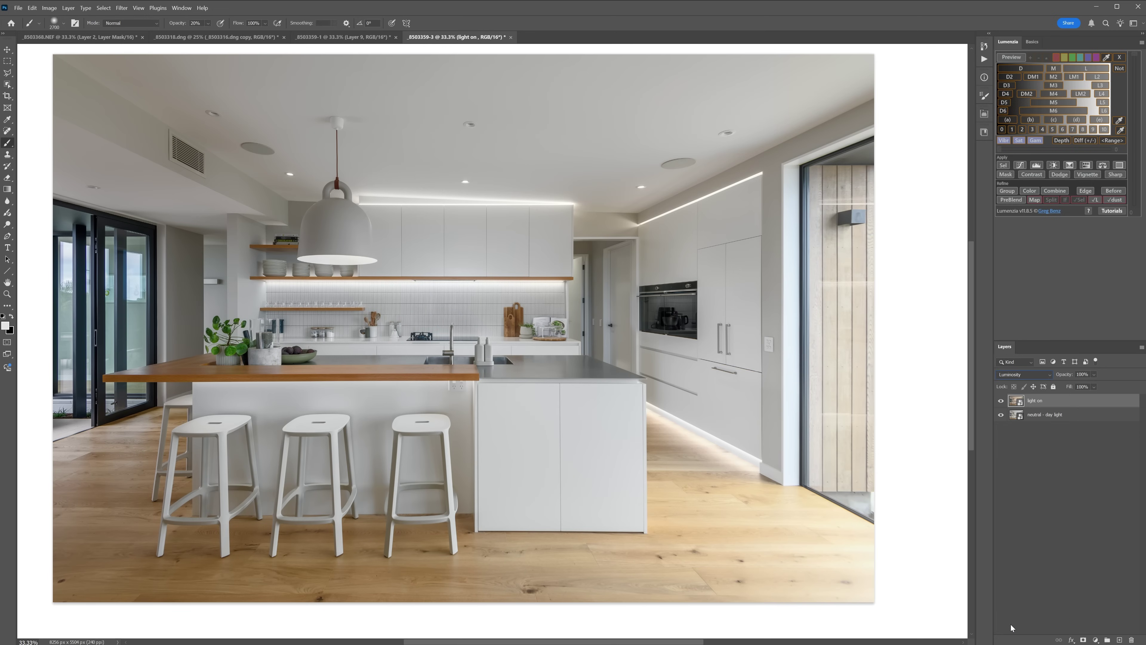
click(1000, 401)
click(1000, 401)
click(1001, 402)
click(1001, 402)
click(1000, 402)
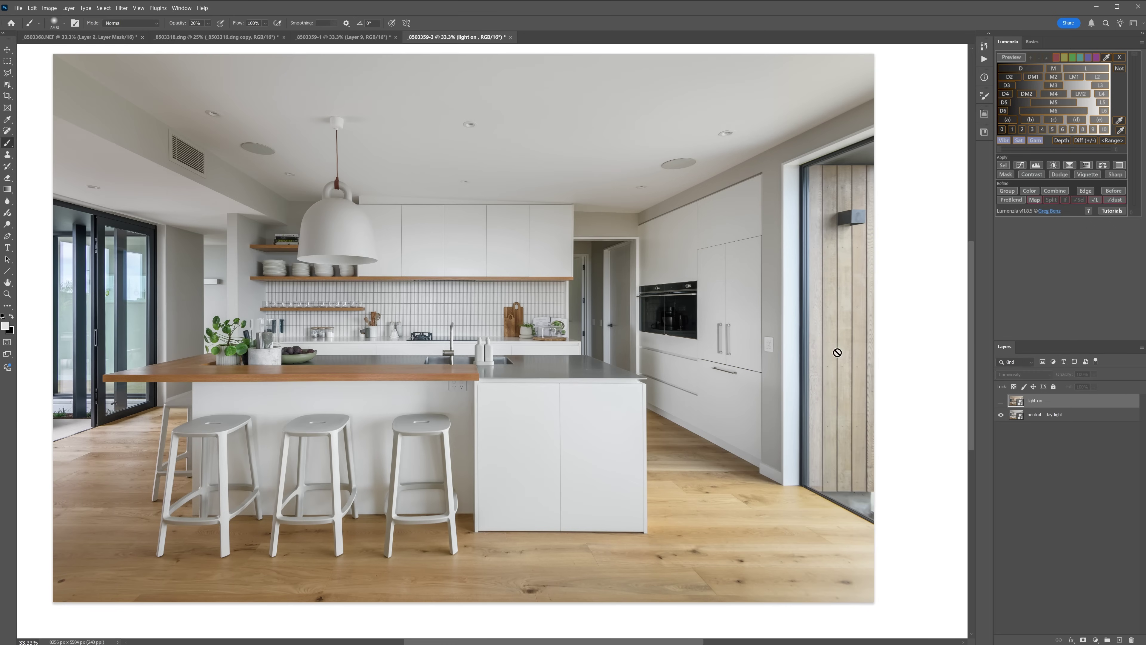
click(1001, 401)
click(1000, 402)
click(1000, 402)
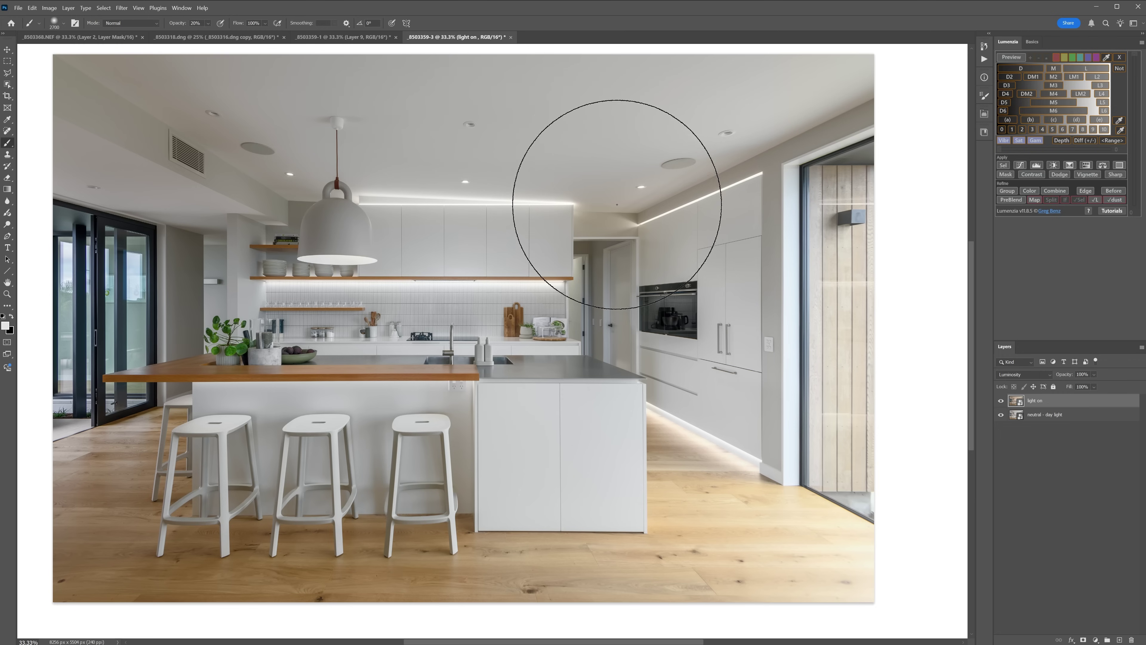
click(1001, 401)
click(1001, 401)
click(1001, 401)
Step: Examine the ceiling and pendant lamp up close at 100% with the "light on" layer shown and hidden
ctrl+click(150, 170)
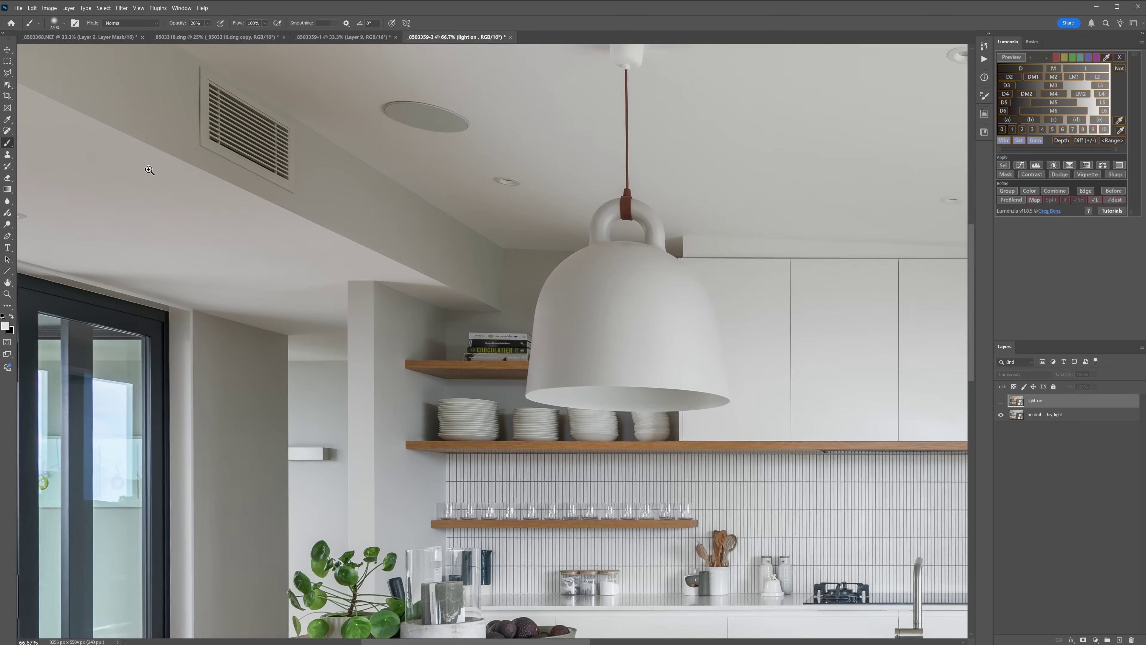
ctrl+click(149, 170)
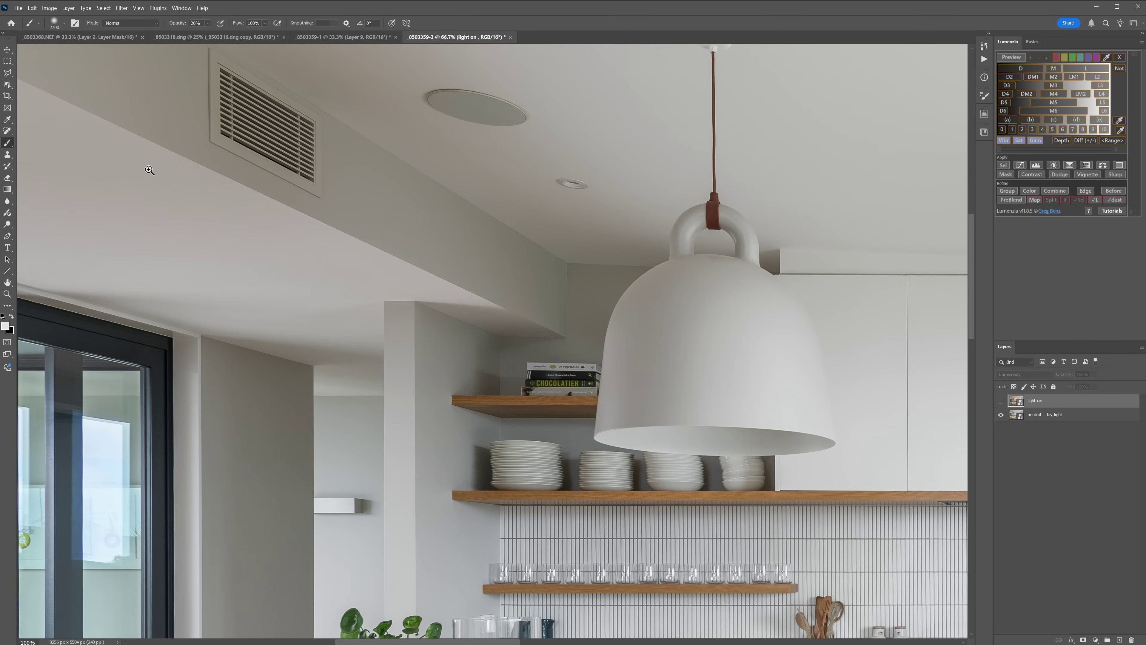
click(1003, 401)
click(1002, 401)
click(1001, 401)
click(1002, 401)
click(1002, 402)
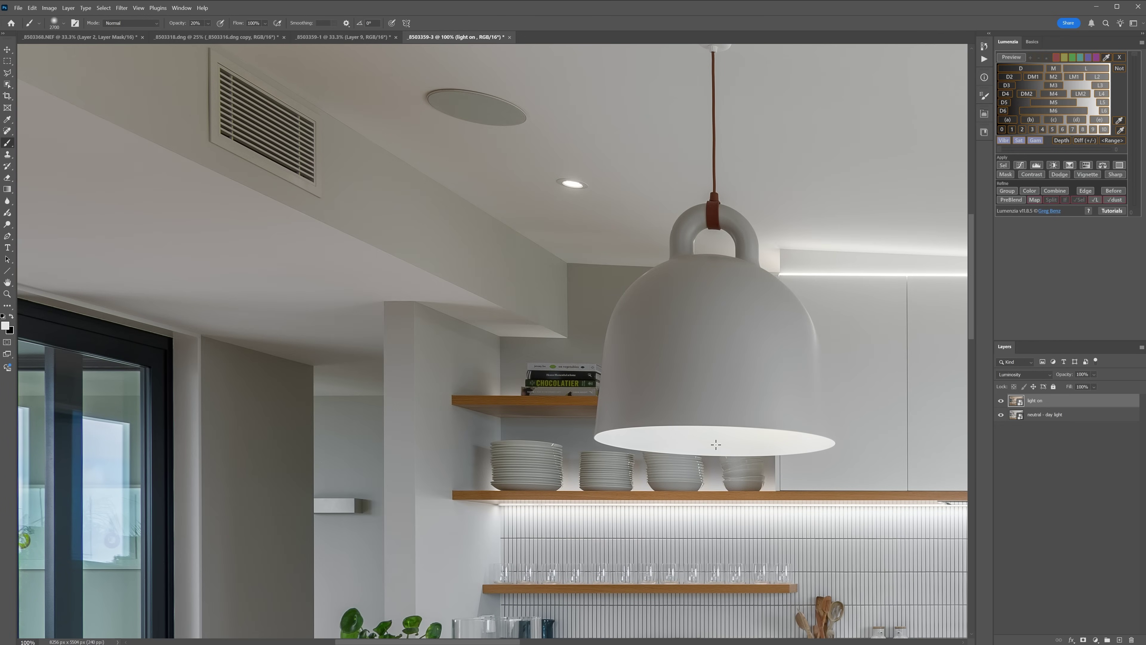
key(ctrl+0)
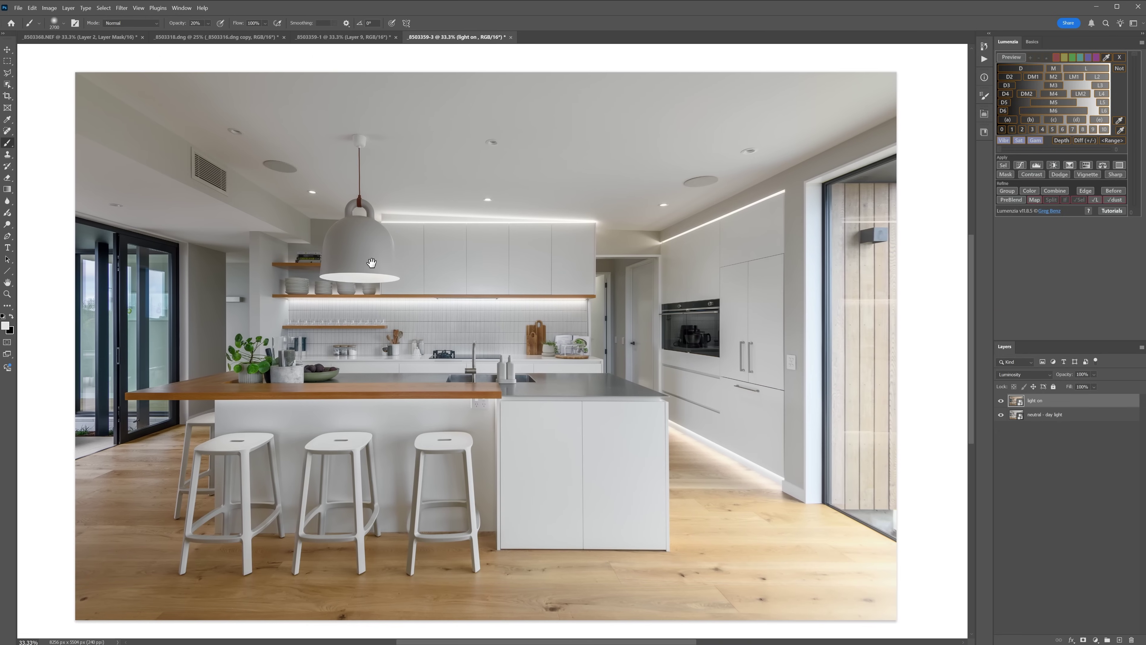
drag(371, 263, 398, 250)
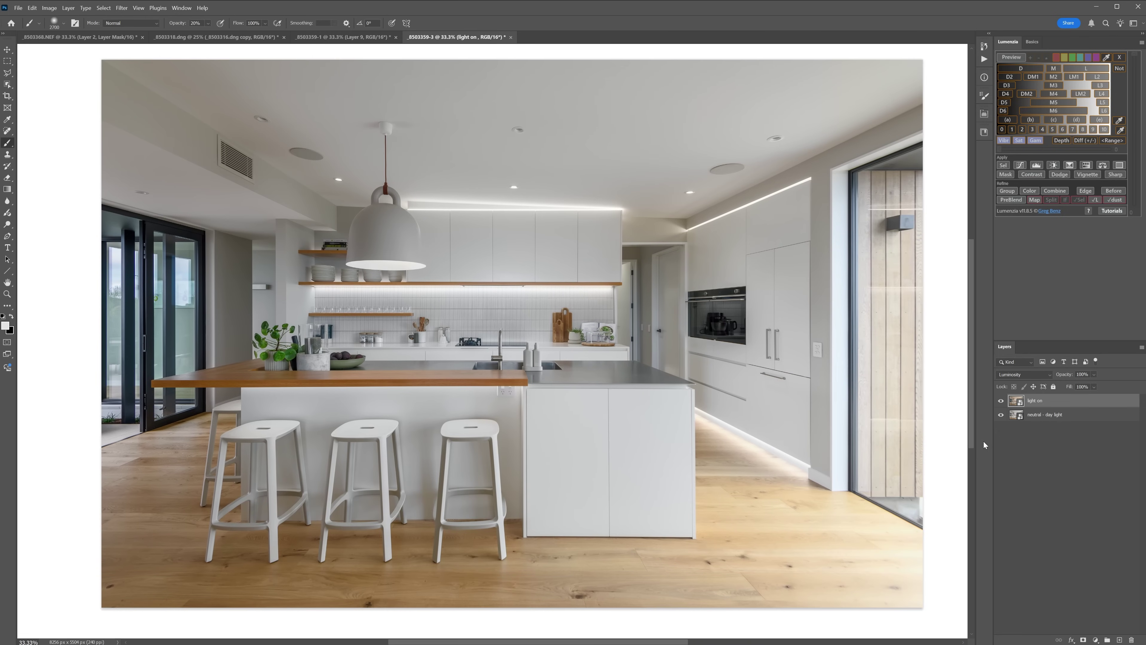
Step: Try the Lighten blend mode on the "light on" layer and compare its glow against the daylight layer
click(1028, 376)
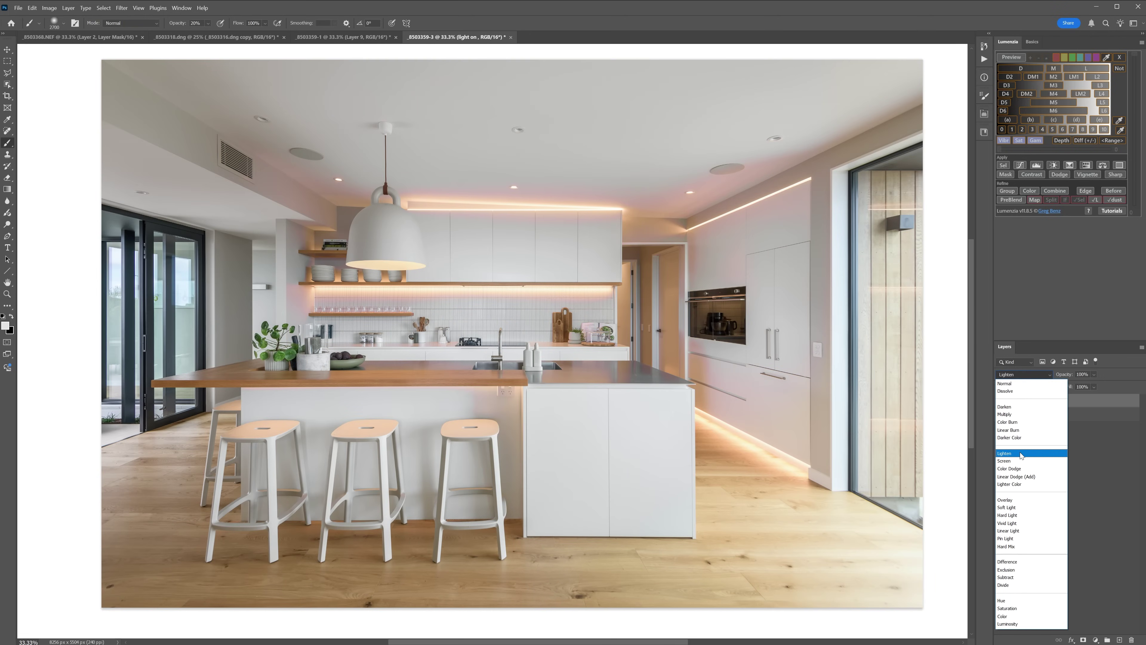
click(1005, 453)
click(1001, 401)
click(1001, 401)
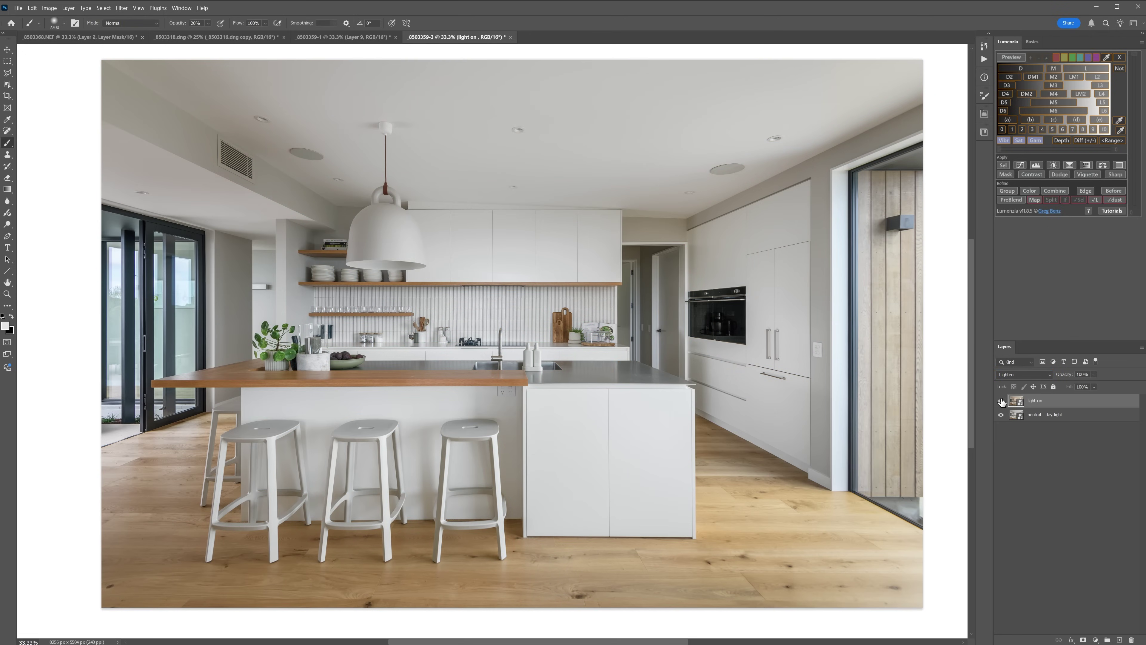
click(1001, 401)
click(1000, 401)
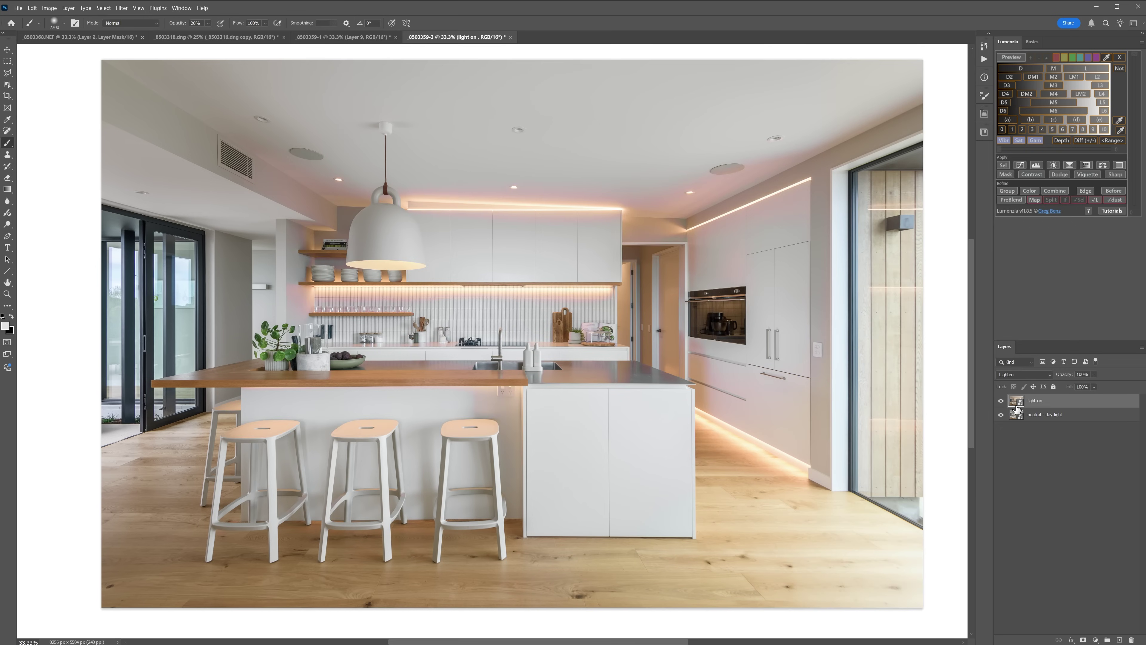
click(1000, 402)
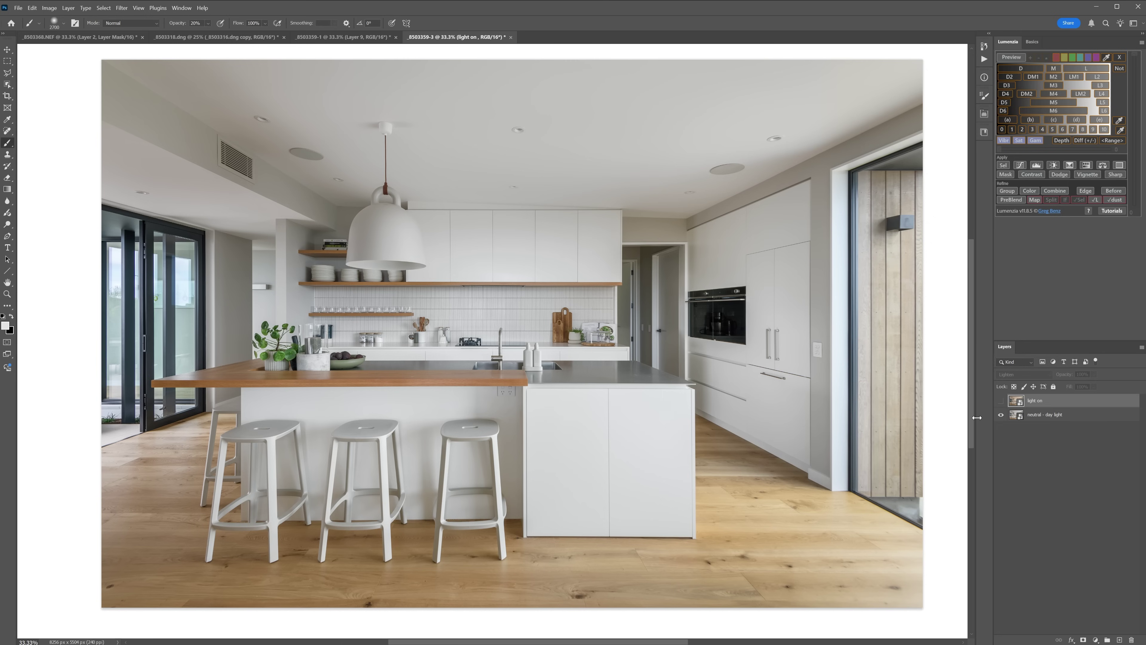
click(1000, 401)
click(1000, 401)
click(1001, 402)
click(1000, 402)
click(1001, 401)
click(1001, 401)
click(1001, 401)
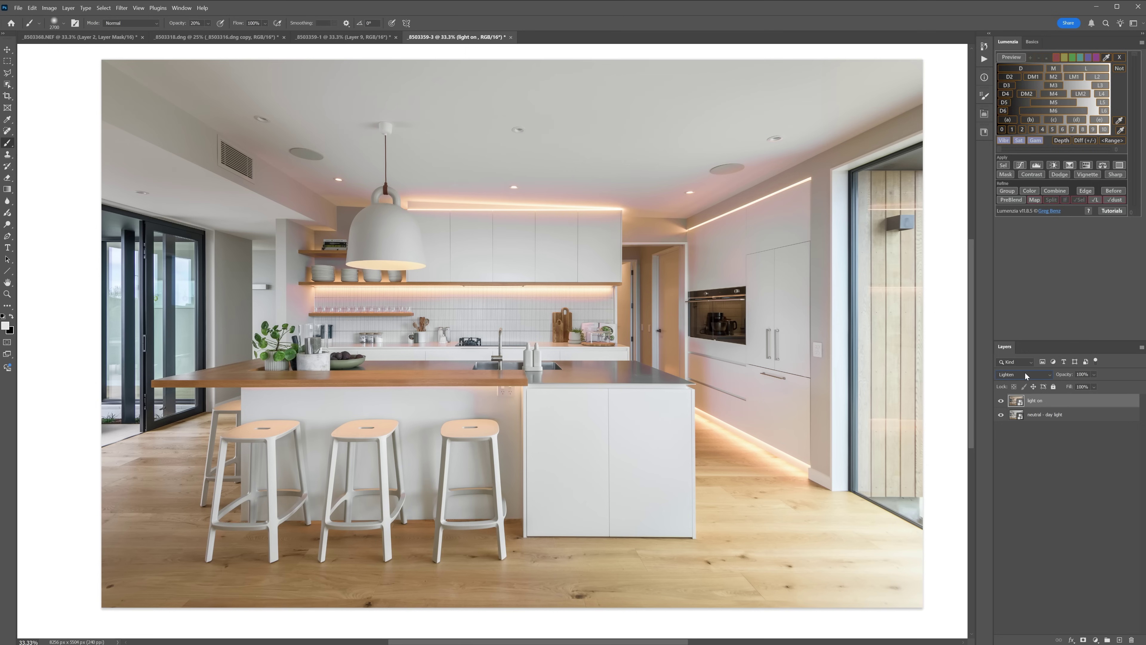
Step: Return the "light on" layer to the Normal blend mode and compare it with the daylight layer
click(1026, 376)
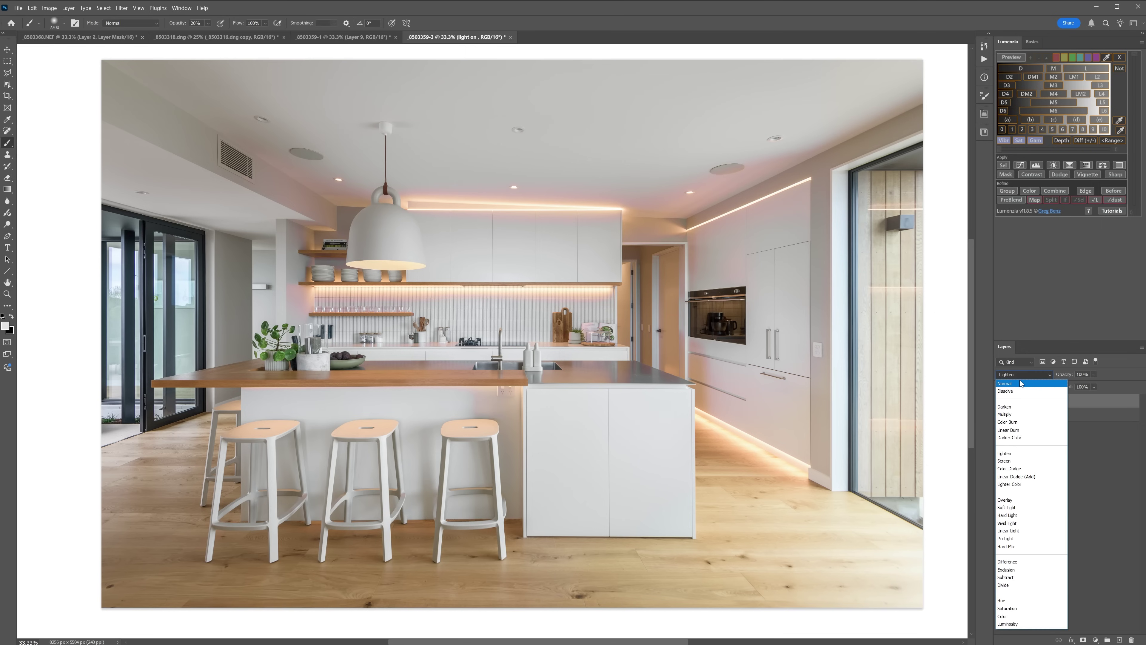
click(1015, 380)
click(1002, 401)
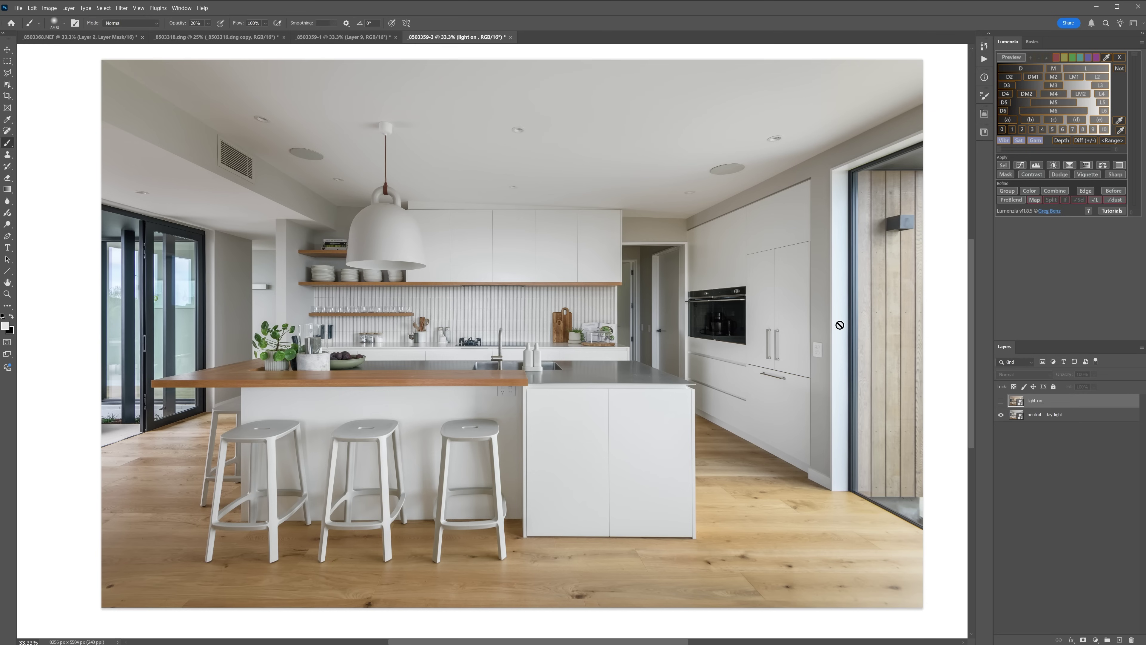
click(1001, 401)
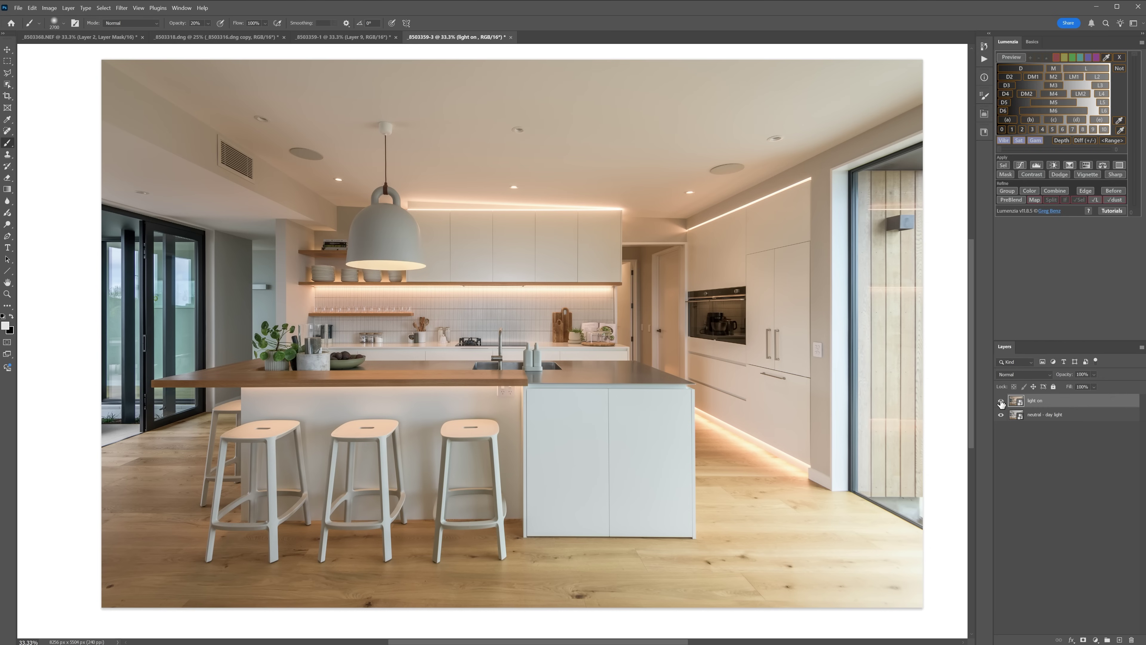
click(1002, 401)
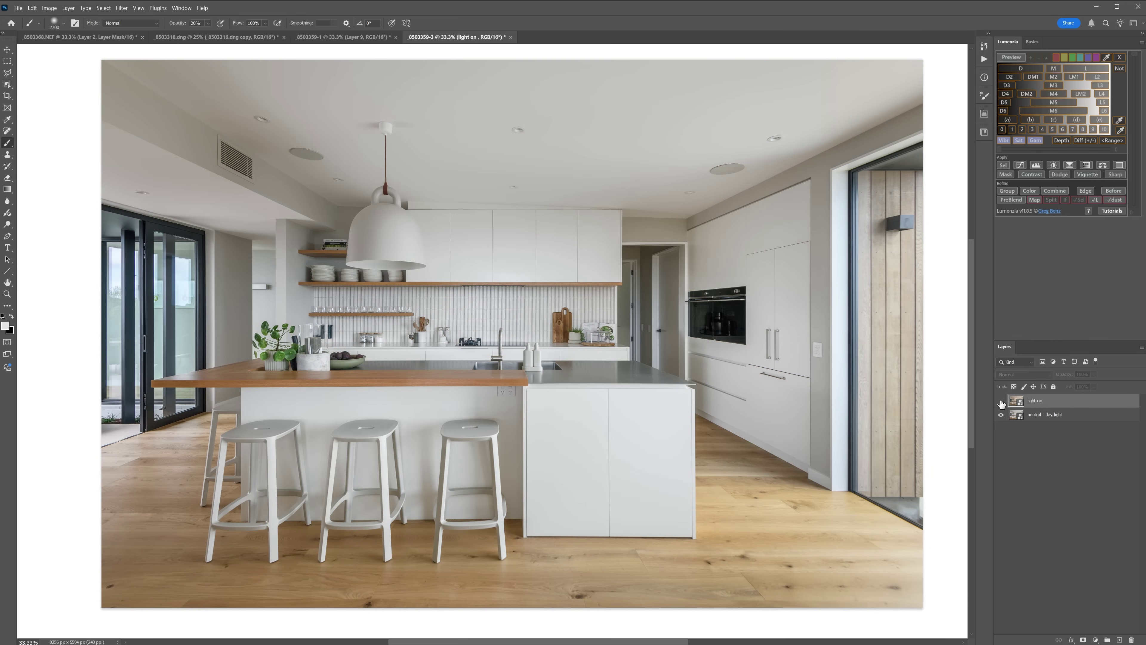
click(1001, 401)
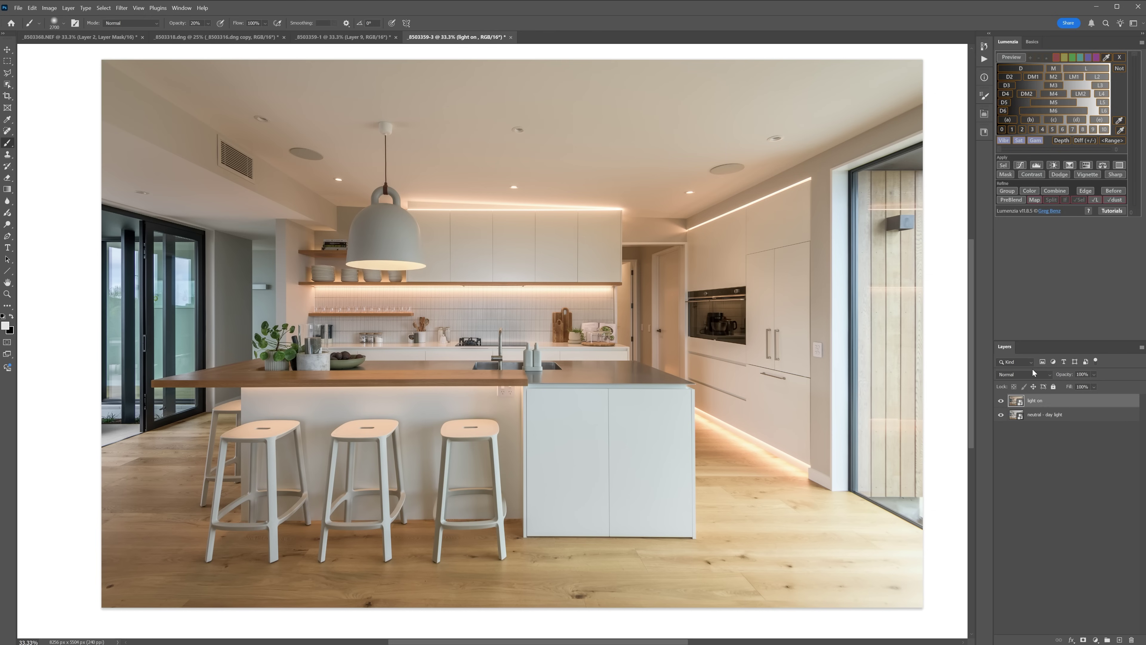
Step: Set the "light on" layer's blend mode to Lighten and stamp all visible layers into a new merged layer
click(1029, 376)
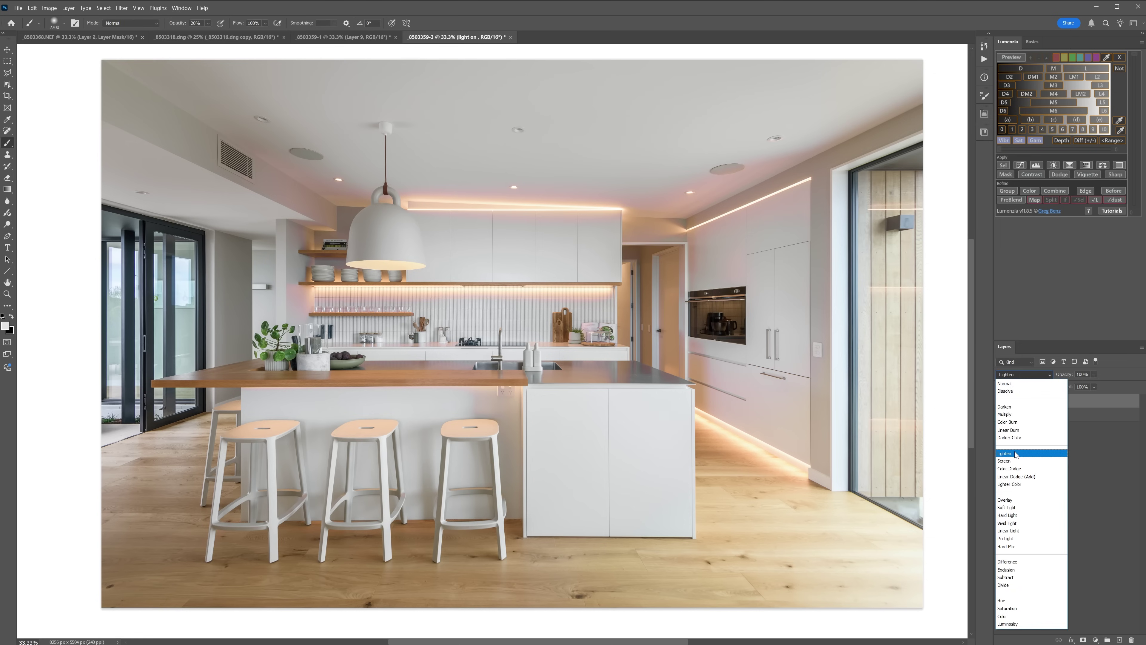
click(1016, 454)
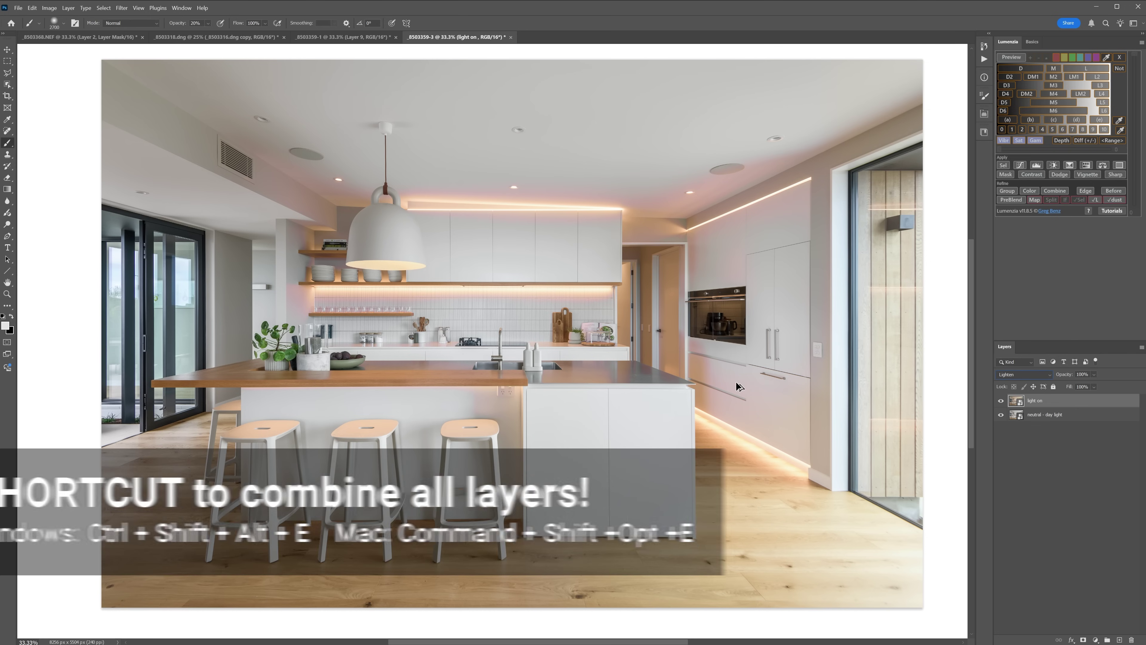
key(ctrl+shift+alt+e)
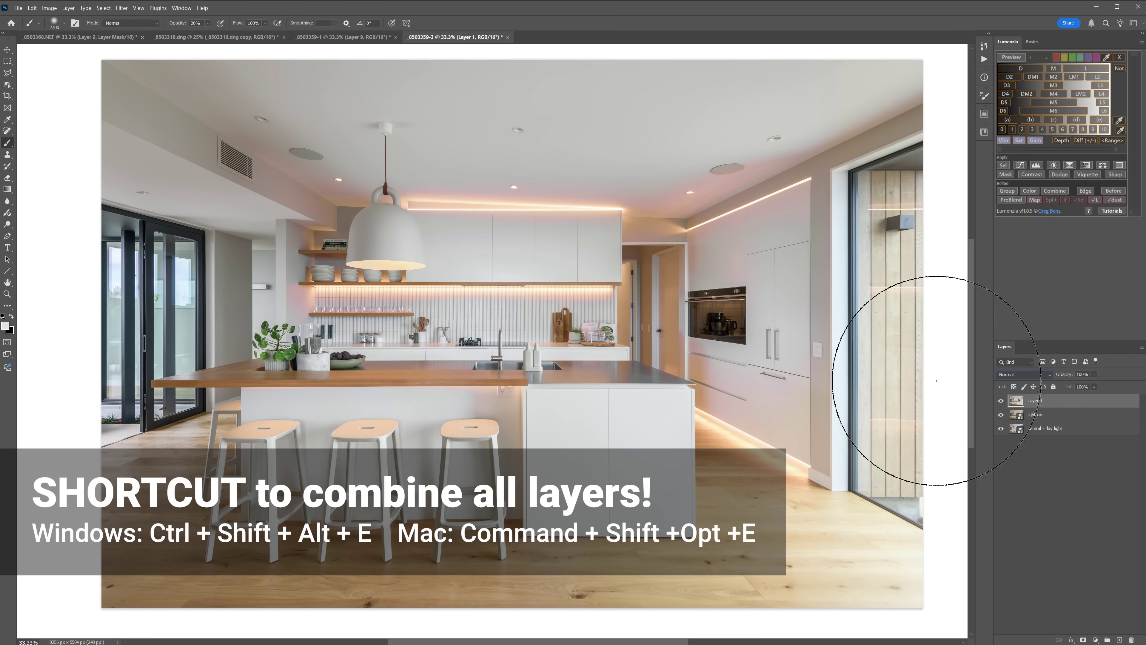
Step: Check the layers individually, leaving the merged layer and "neutral - day light" visible and "light on" hidden
click(1002, 414)
click(1001, 403)
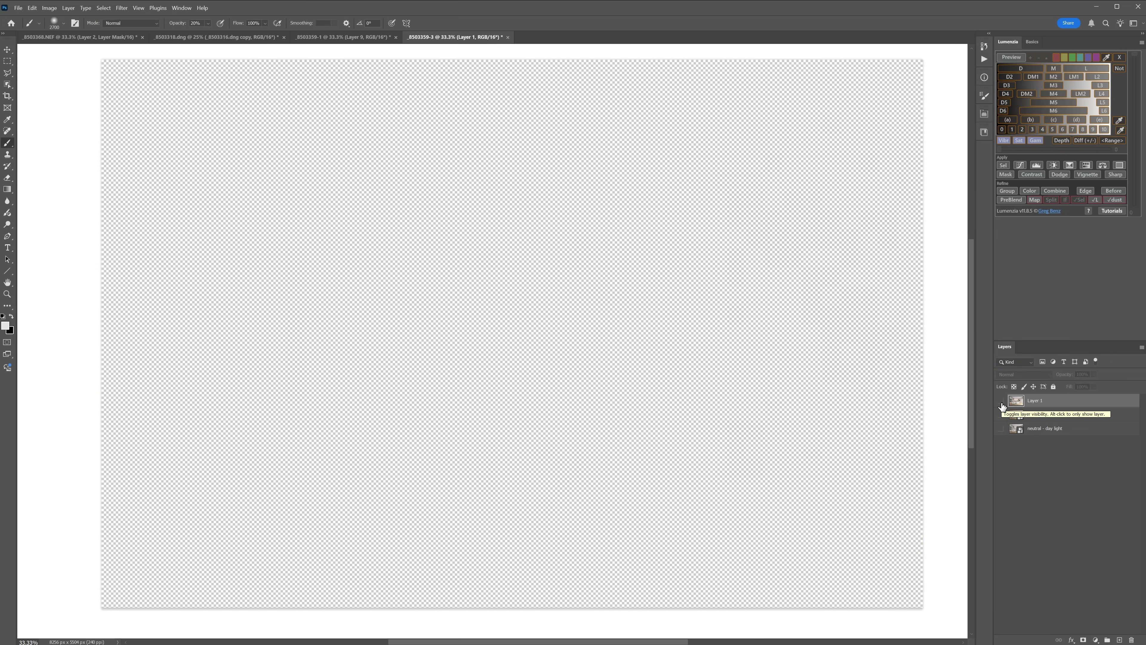
click(1001, 401)
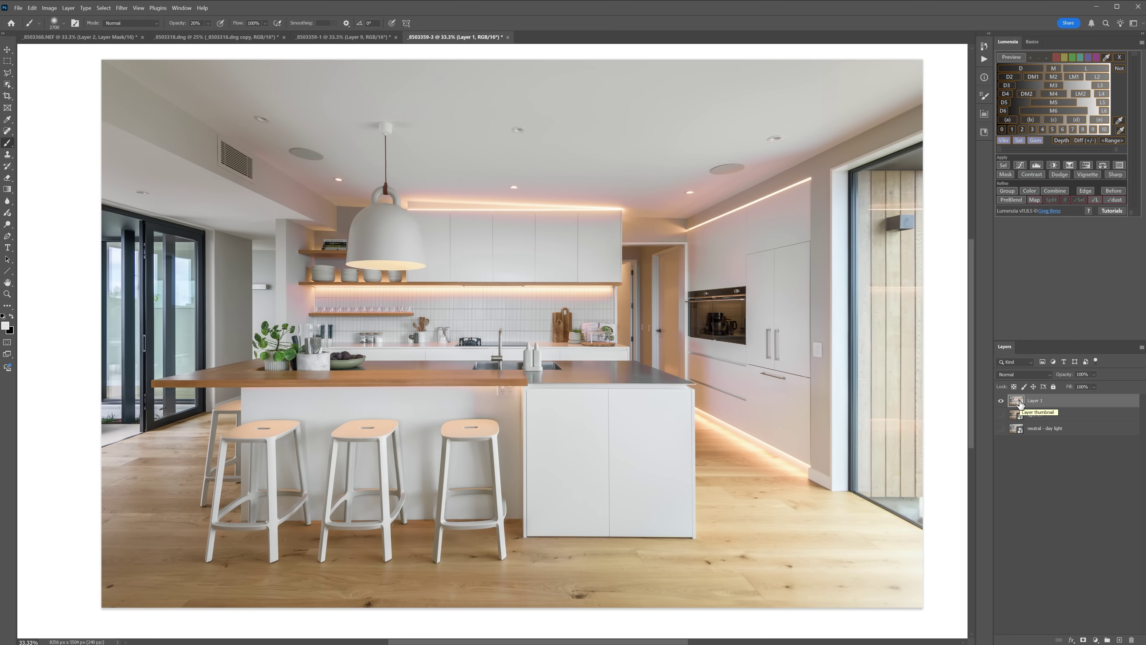
click(1002, 401)
click(1001, 427)
click(1001, 416)
click(1001, 400)
click(1000, 414)
Step: Set the merged layer's blend mode to Luminosity and compare it with the daylight layer beneath
click(1022, 378)
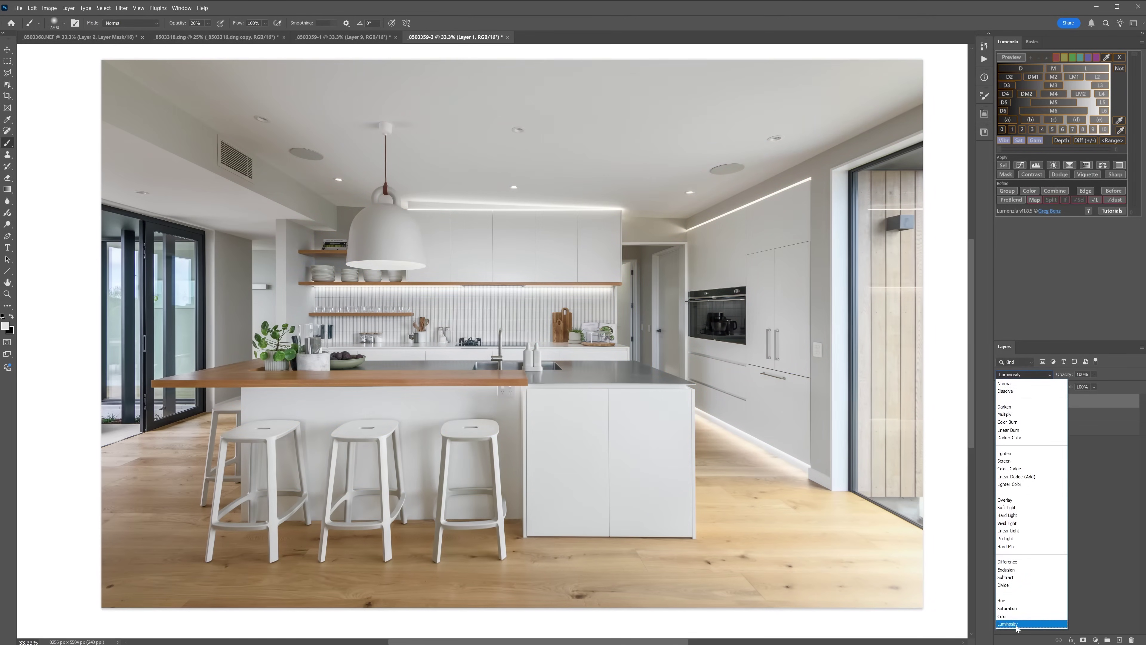
click(1016, 626)
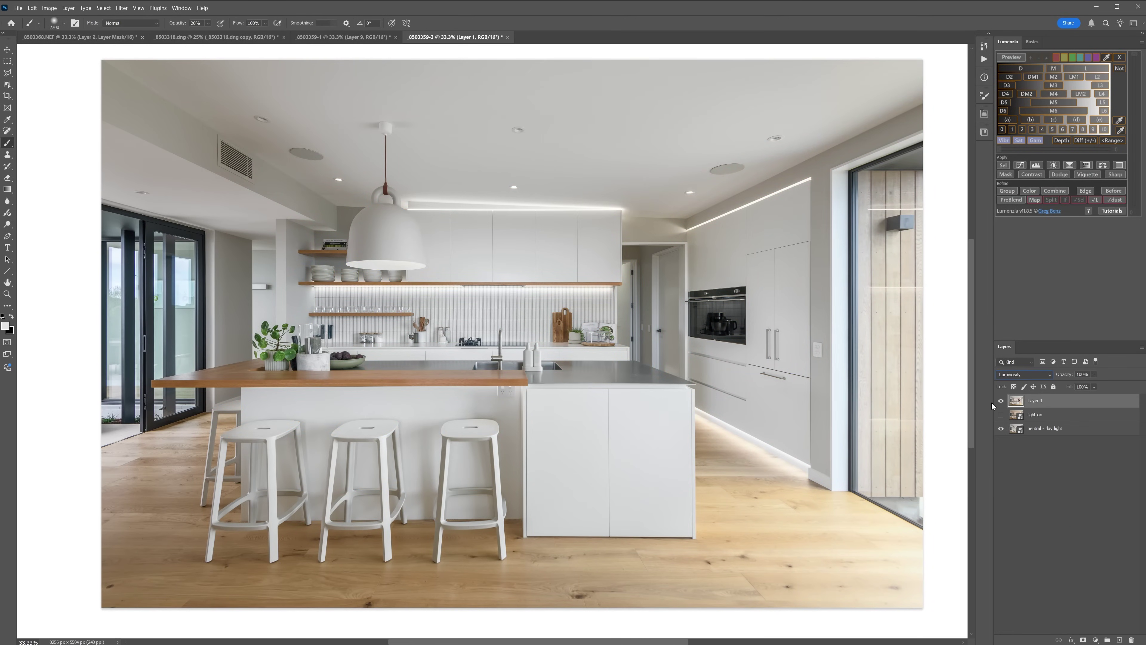
click(1000, 400)
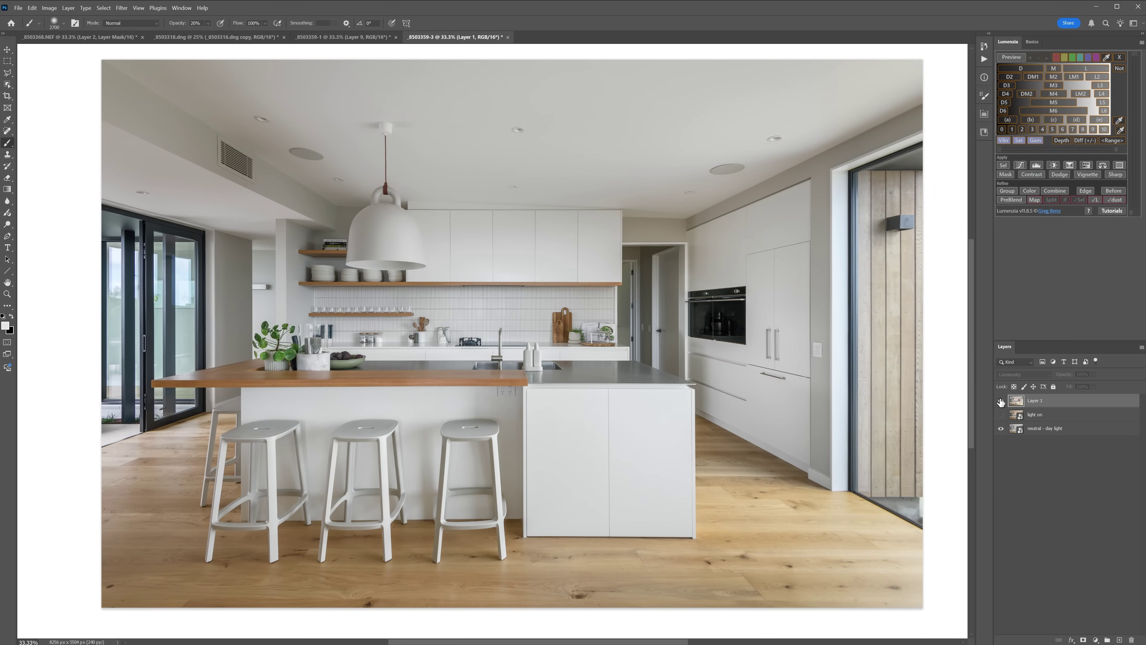
click(1000, 401)
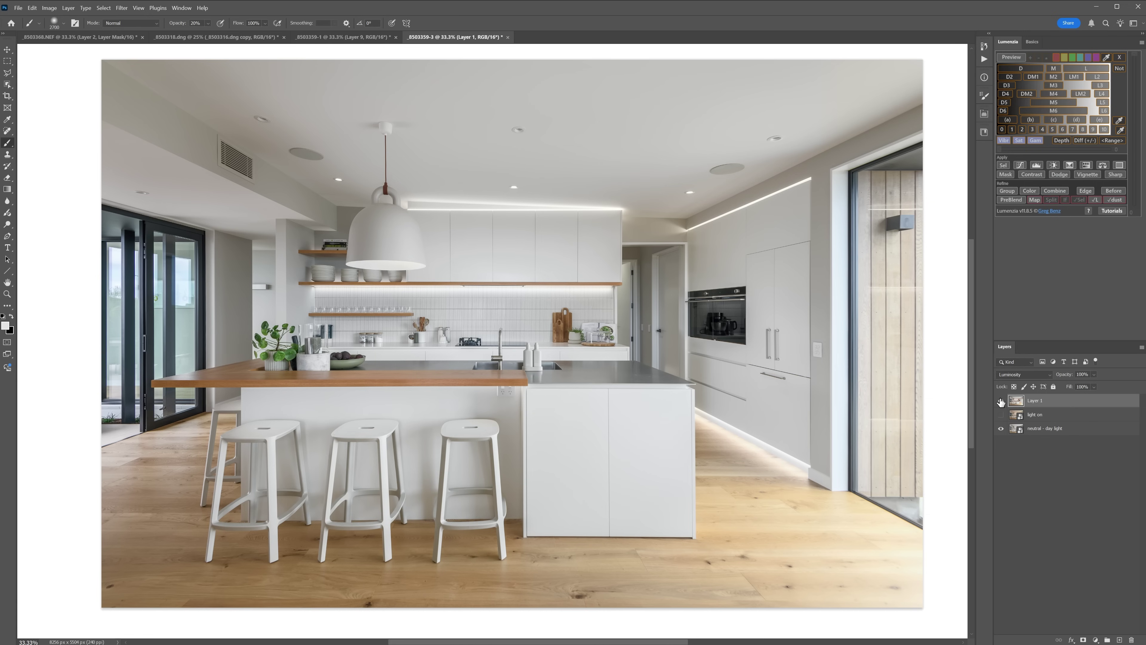
Step: Check across the whole kitchen how the Luminosity merged layer changes the daylight photo
click(1000, 400)
click(1001, 401)
click(1000, 401)
click(1000, 401)
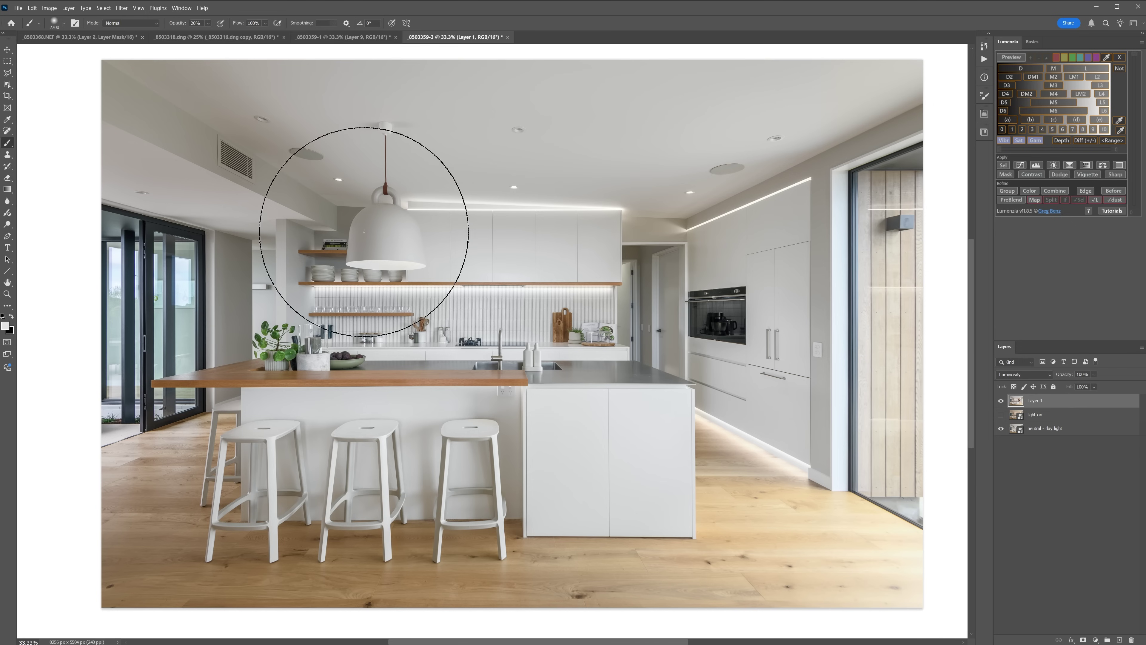
click(1001, 401)
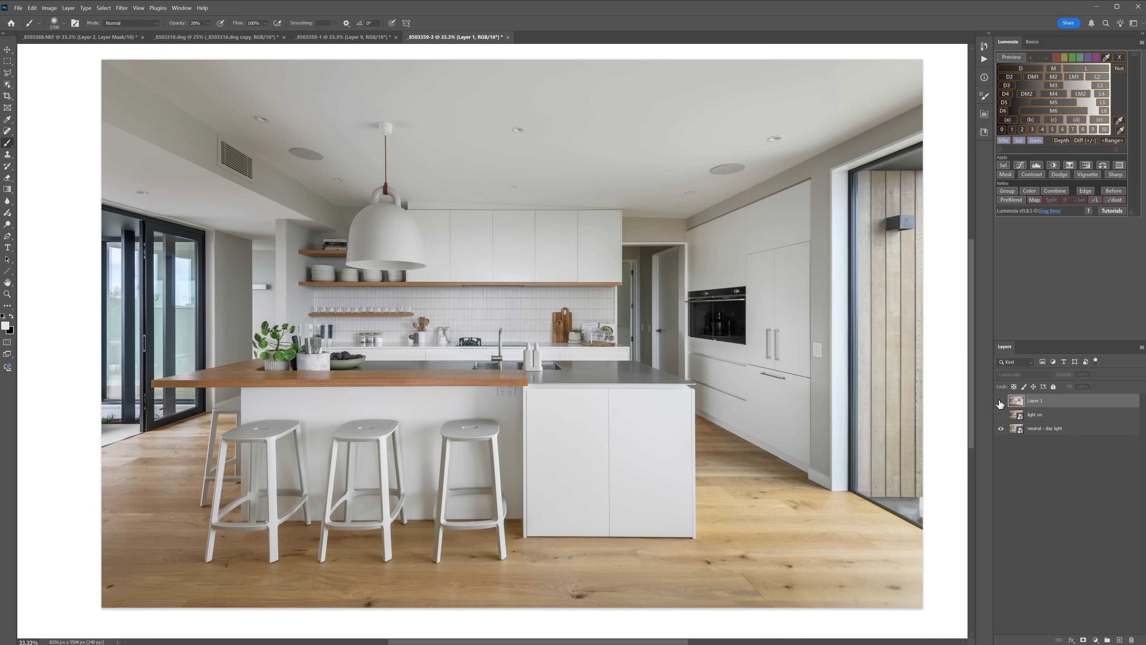
click(1000, 401)
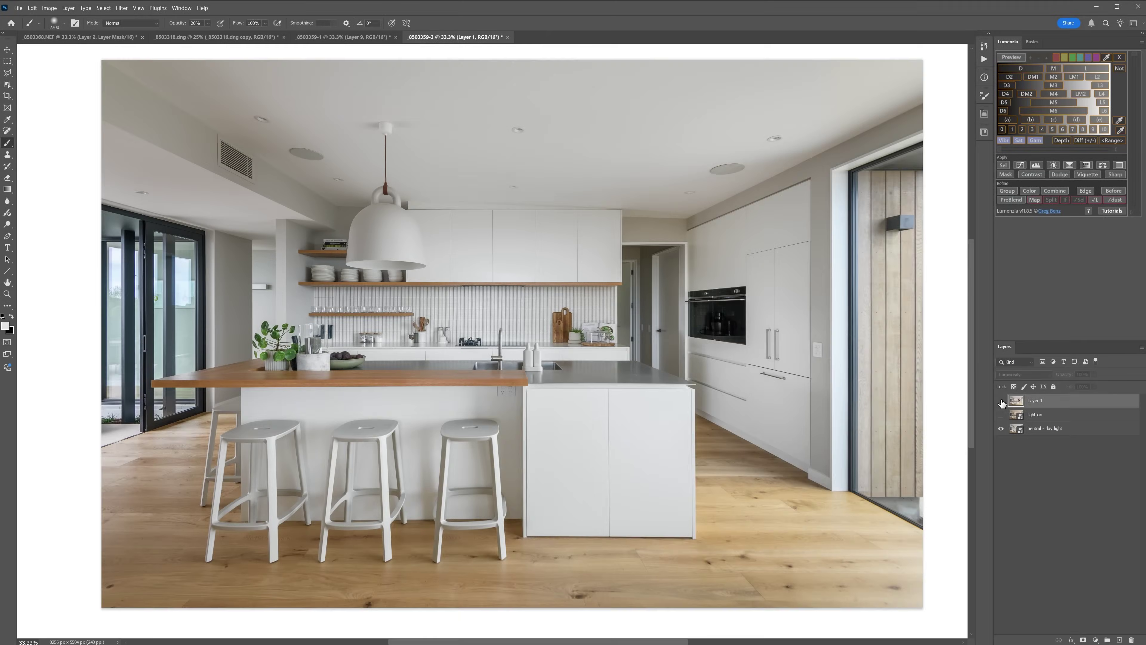
click(1000, 400)
Step: Inspect the steel benchtop and sink at 200% with and without the merged layer
scroll(390, 380, up, 2)
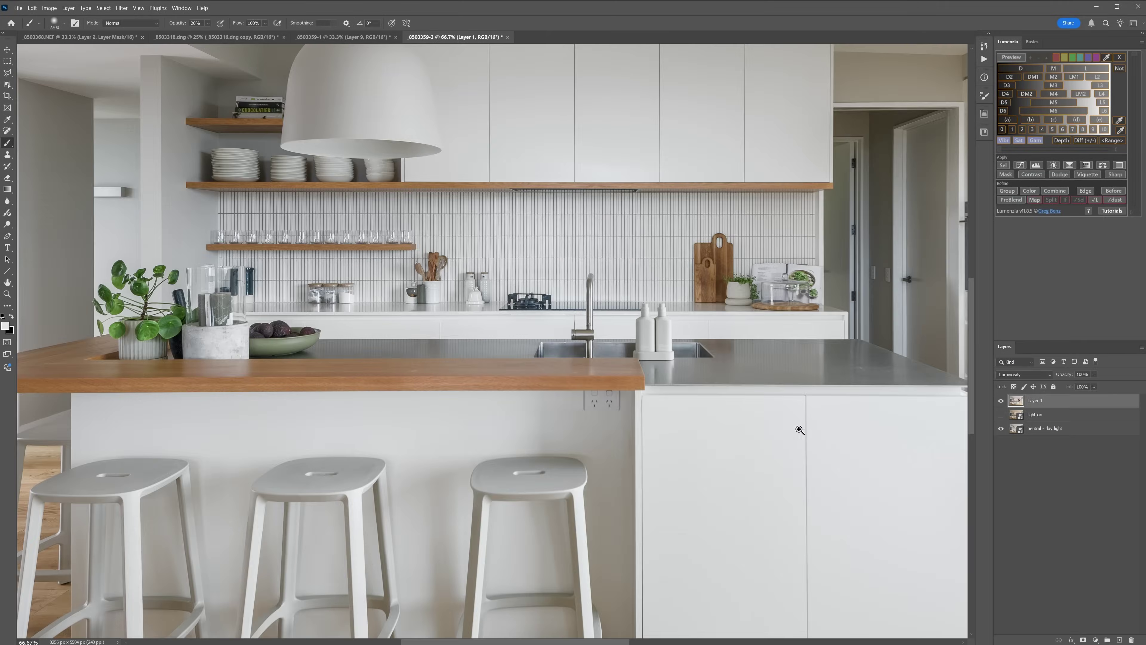
scroll(800, 383, up, 2)
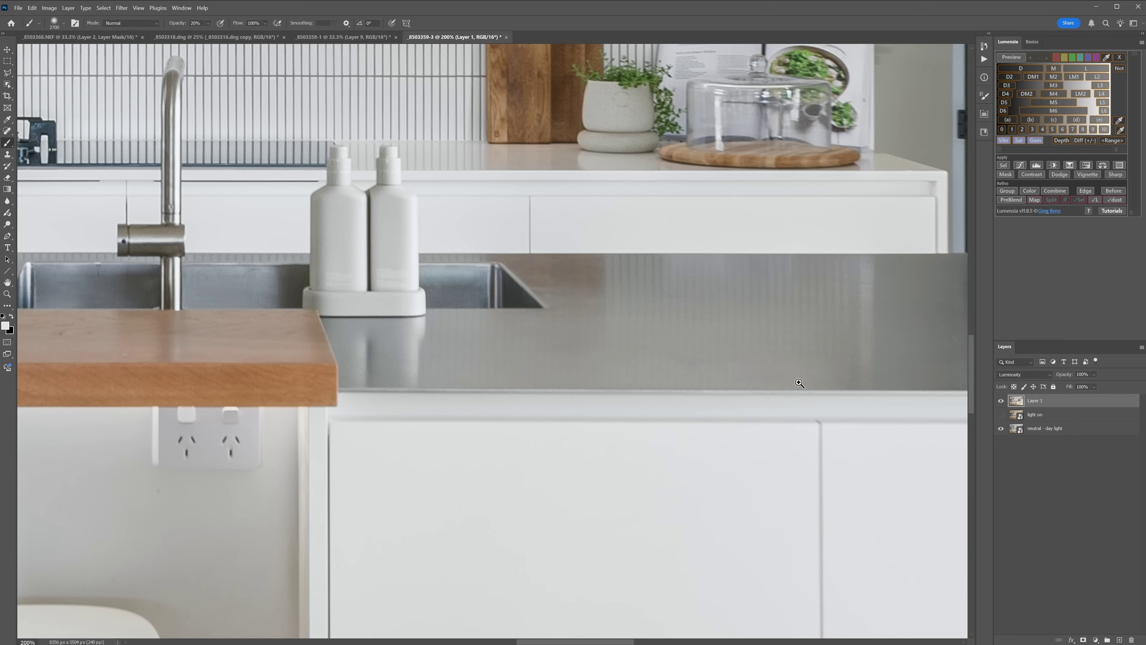
click(1000, 401)
click(1000, 402)
click(1001, 401)
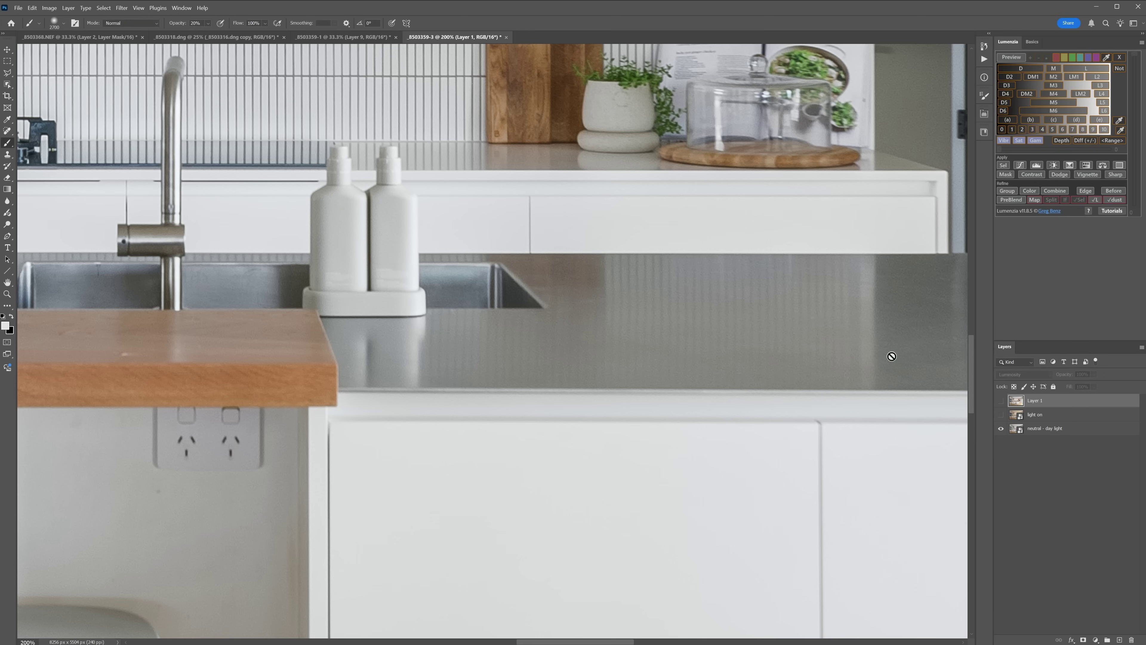
click(1001, 402)
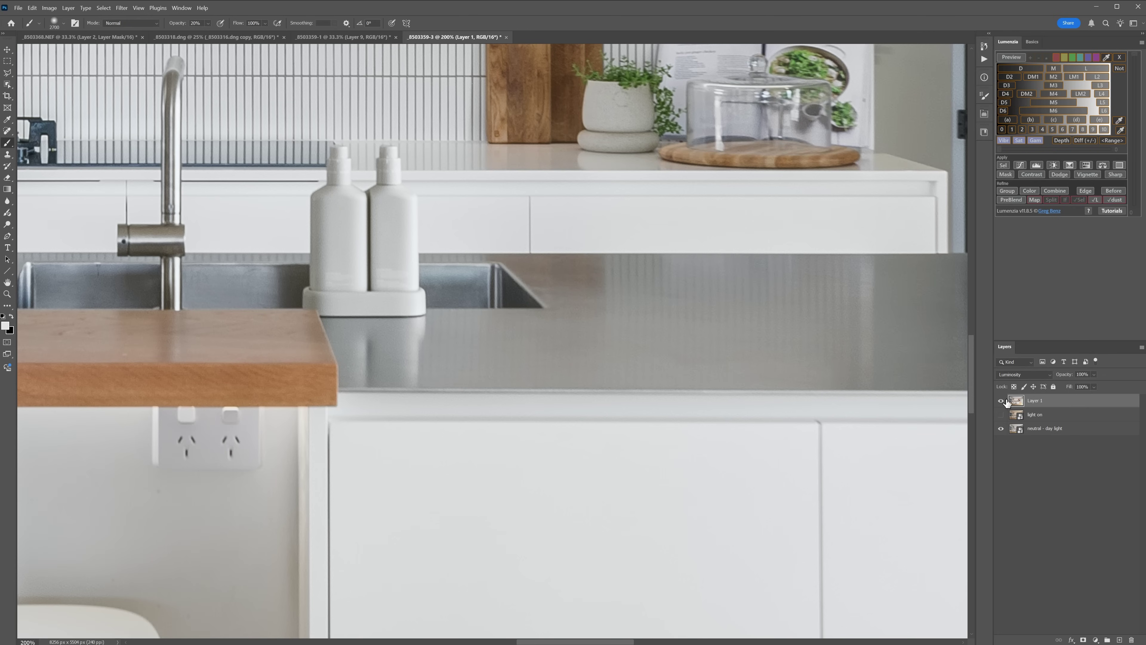
Step: Compare the timber floor and the lit cabinet base with and without the merged layer at 50% zoom
key(ctrl+minus)
key(ctrl+minus)
key(ctrl+minus)
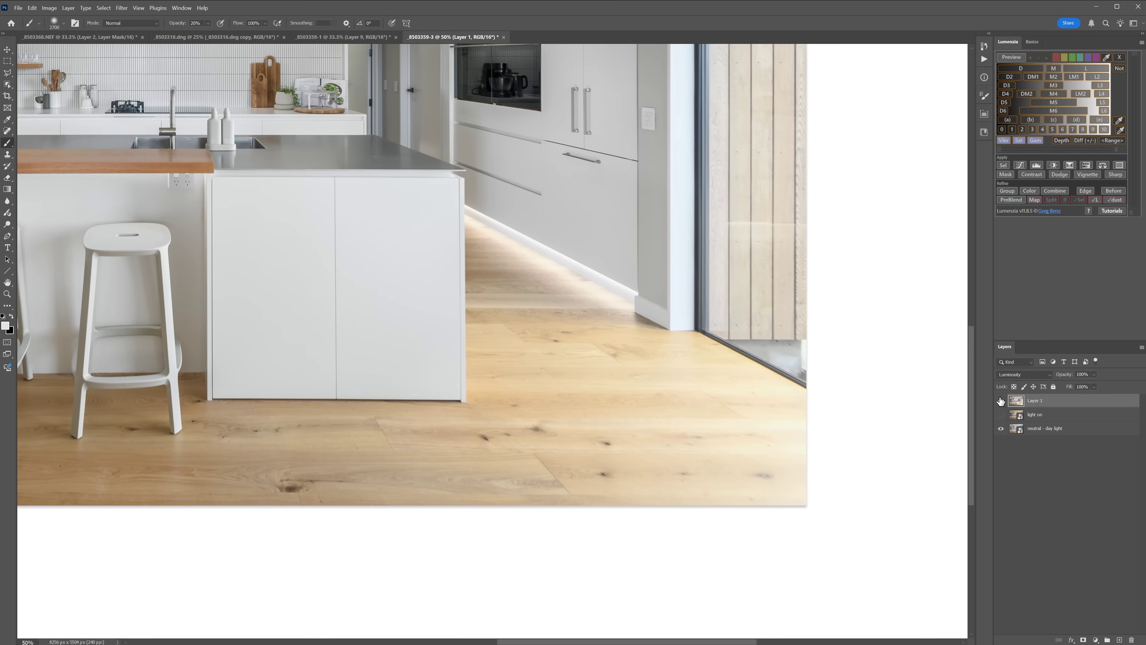
click(1000, 402)
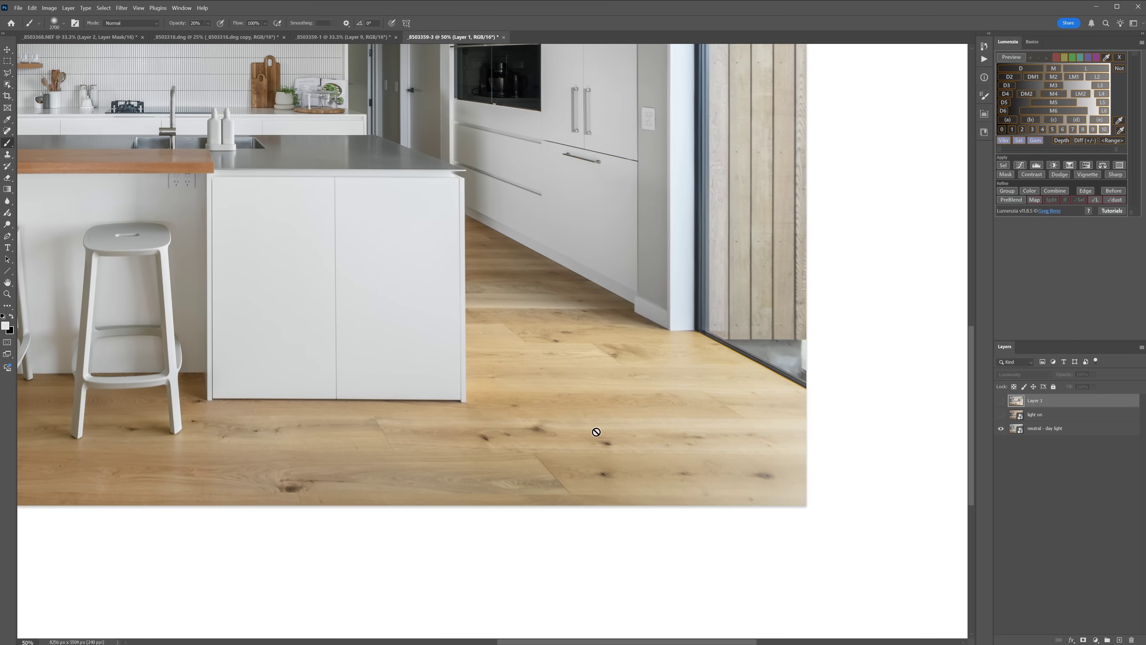
click(1001, 400)
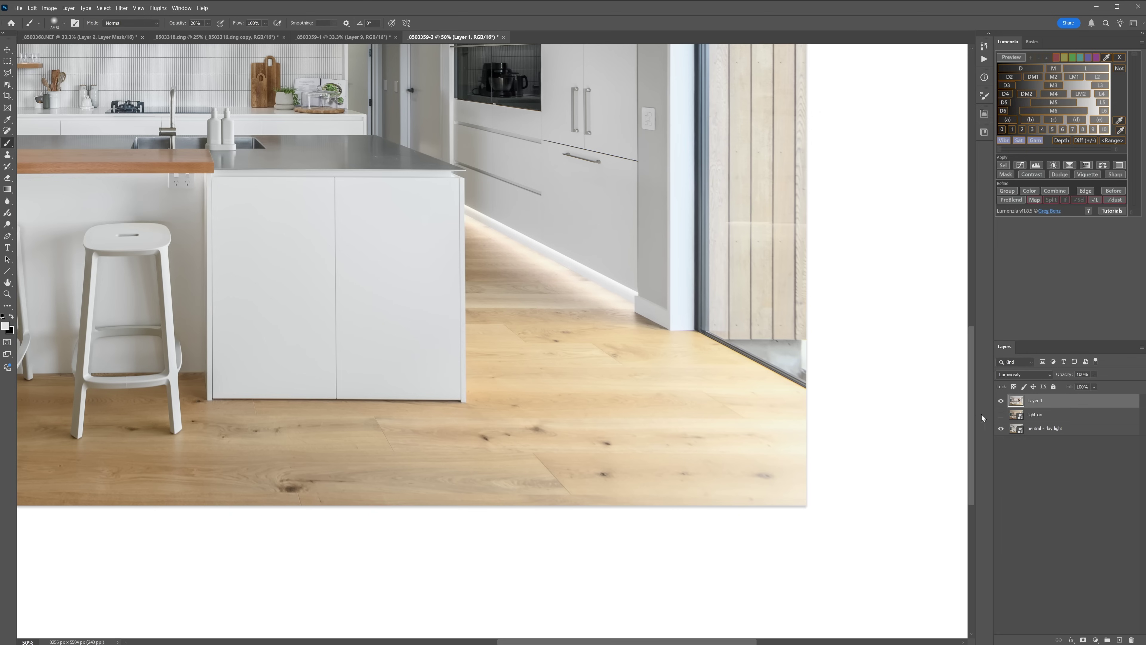
click(1001, 401)
click(1001, 401)
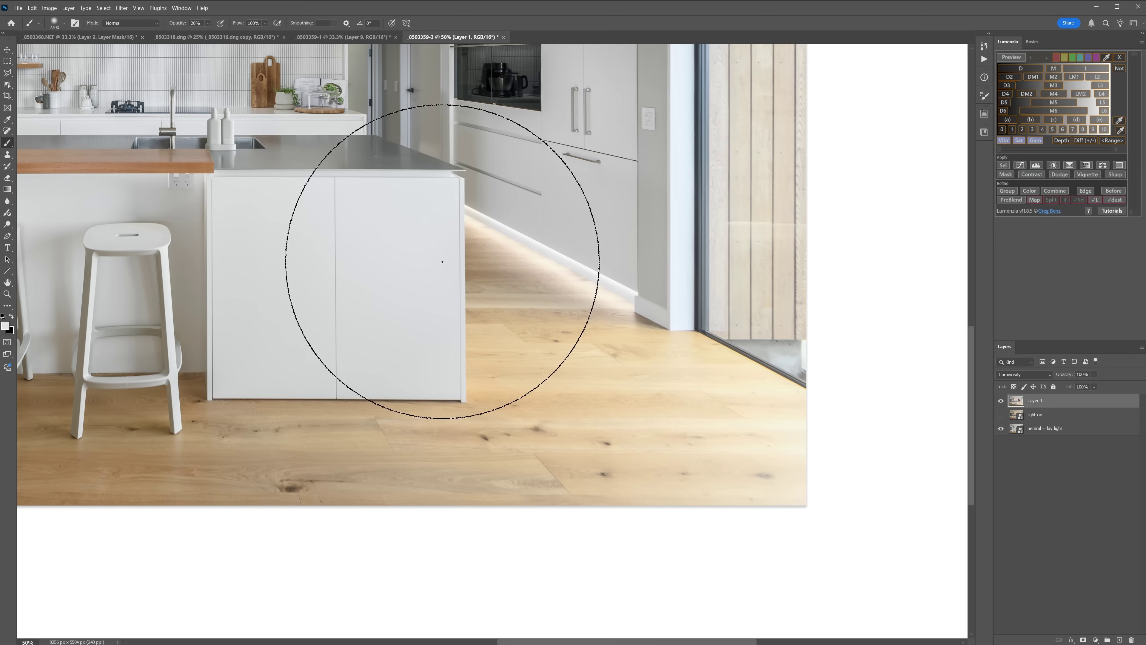
Step: Add a black mask to the merged layer and paint white at 50% brush opacity across the ceiling and upper cabinets
scroll(365, 283, down, 3)
scroll(366, 280, up, 2)
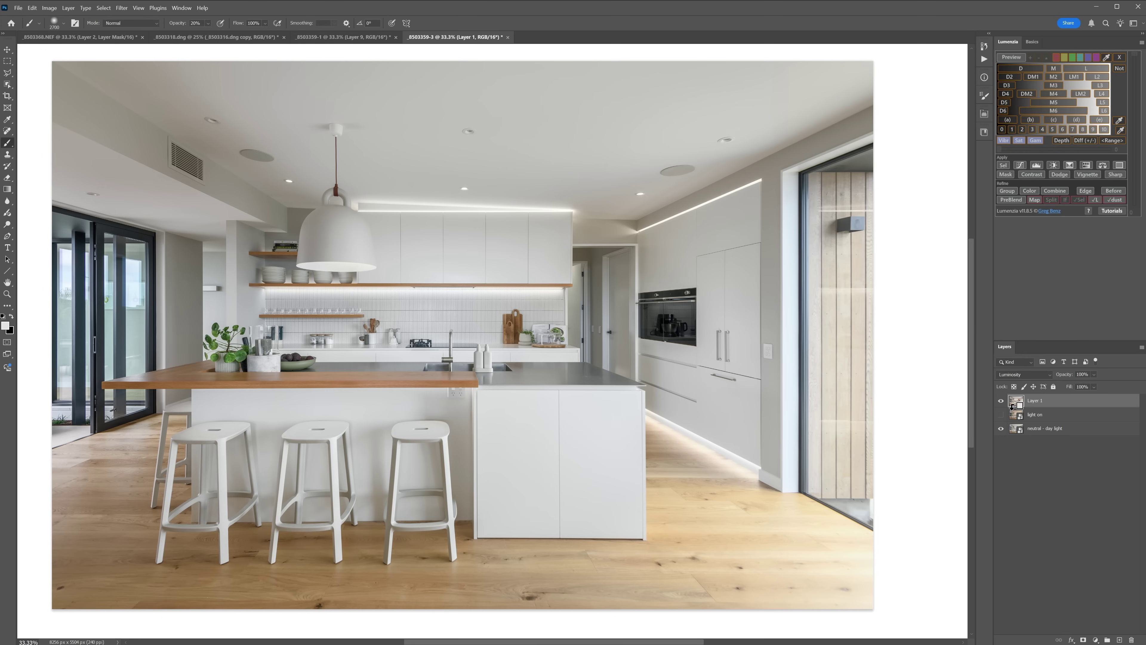
alt+click(1083, 639)
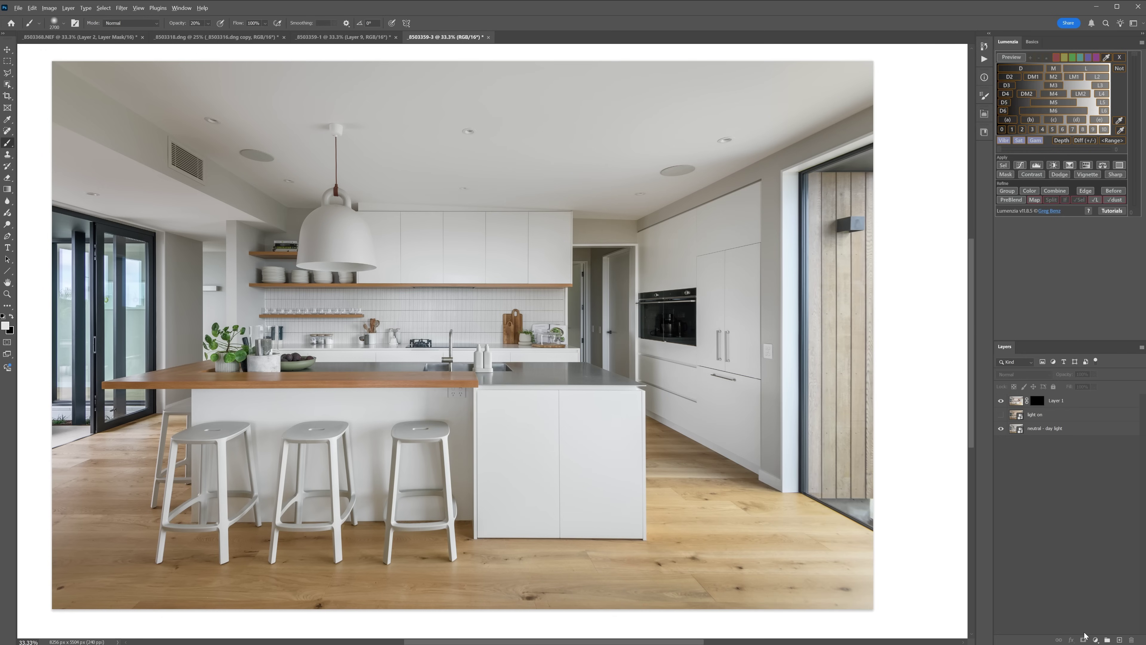
click(1041, 395)
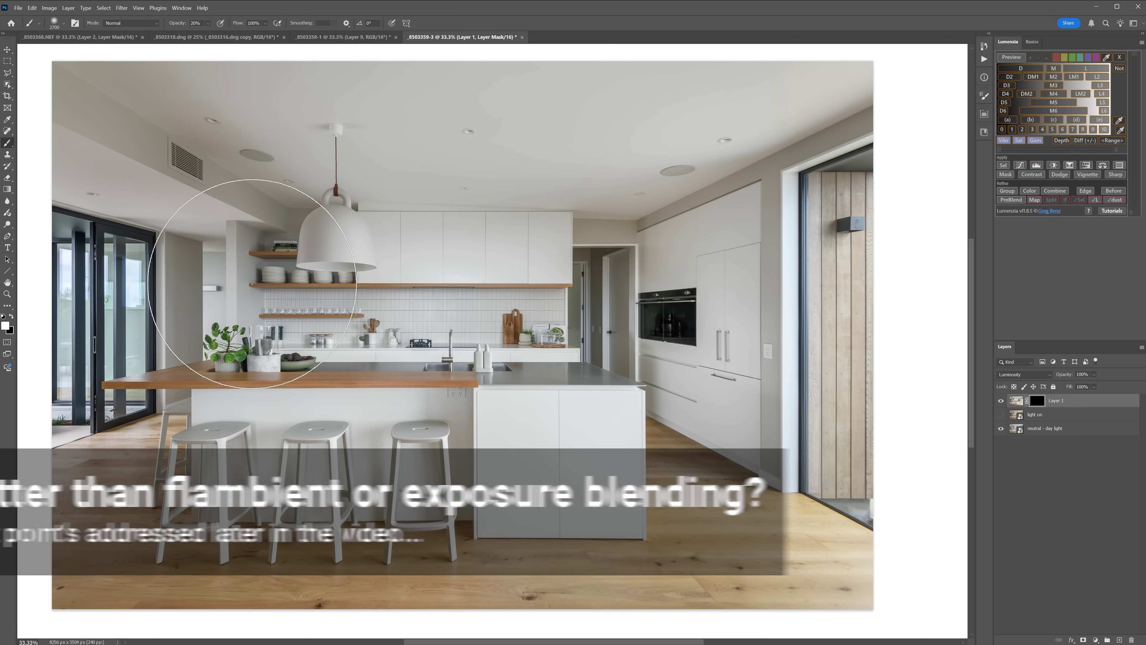
key(5)
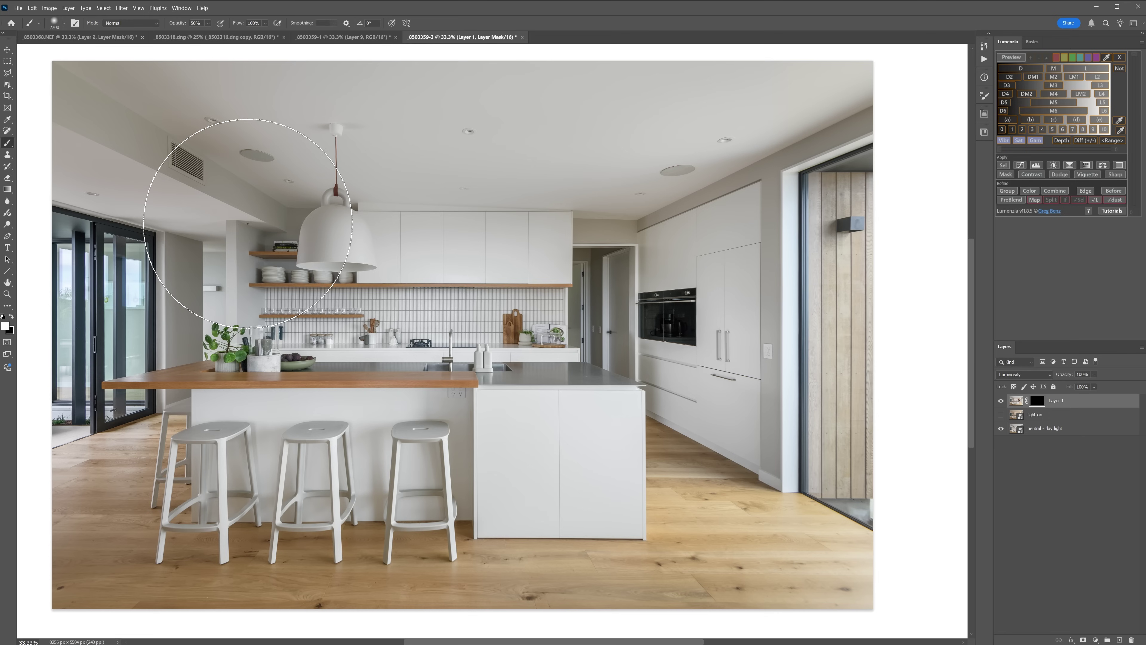
mouse_move(248, 223)
mouse_down()
mouse_move(551, 242)
mouse_move(681, 313)
mouse_move(706, 204)
mouse_move(690, 271)
mouse_move(704, 429)
mouse_move(537, 384)
mouse_move(136, 361)
mouse_move(325, 478)
mouse_move(492, 542)
mouse_move(150, 464)
mouse_move(131, 397)
mouse_move(226, 244)
mouse_move(553, 271)
mouse_move(584, 224)
mouse_up()
Step: Paint the merged layer's mask white across the kitchen with a 1700 px brush at 100% opacity to reveal the lights
scroll(486, 179, up, 5)
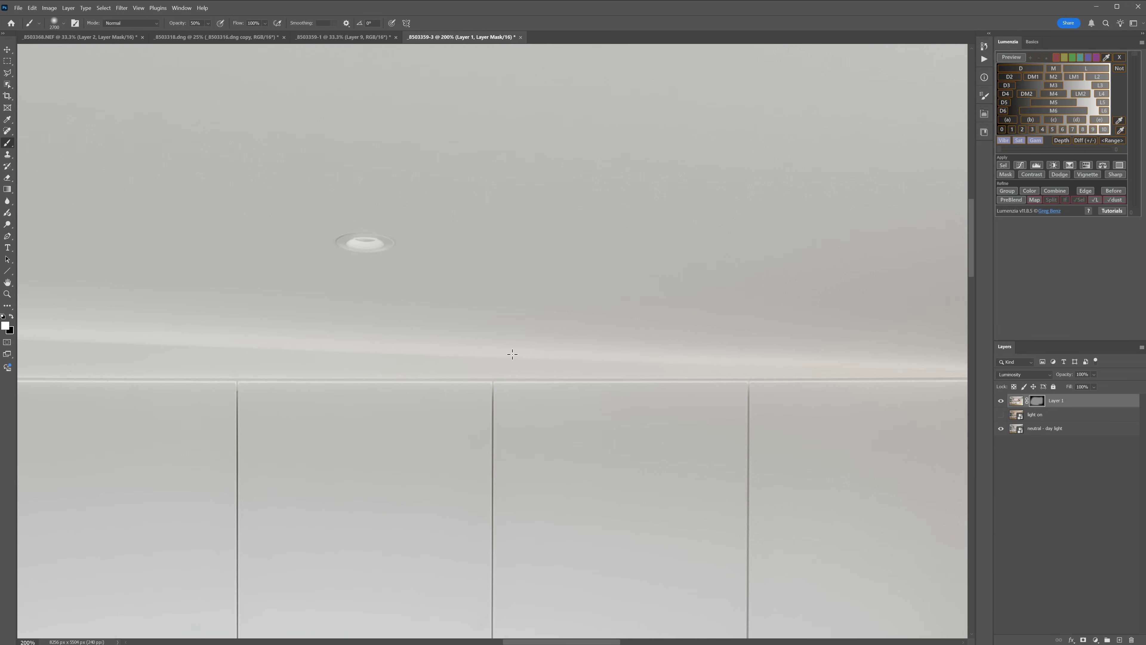
scroll(456, 322, down, 4)
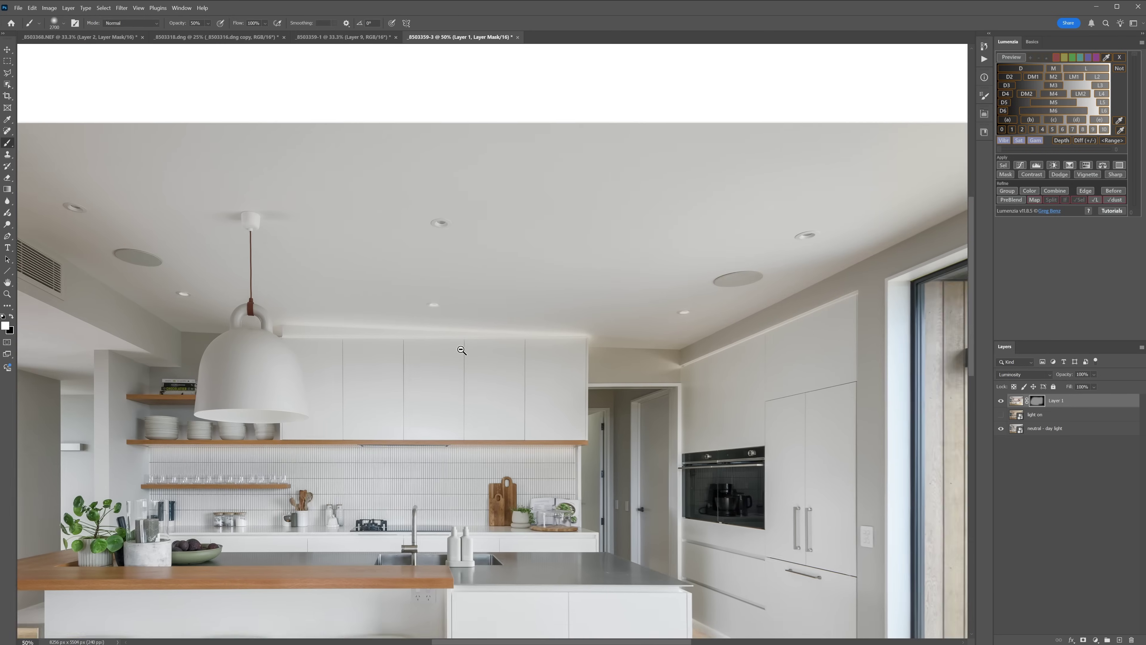
scroll(461, 350, down, 1)
scroll(537, 314, up, 1)
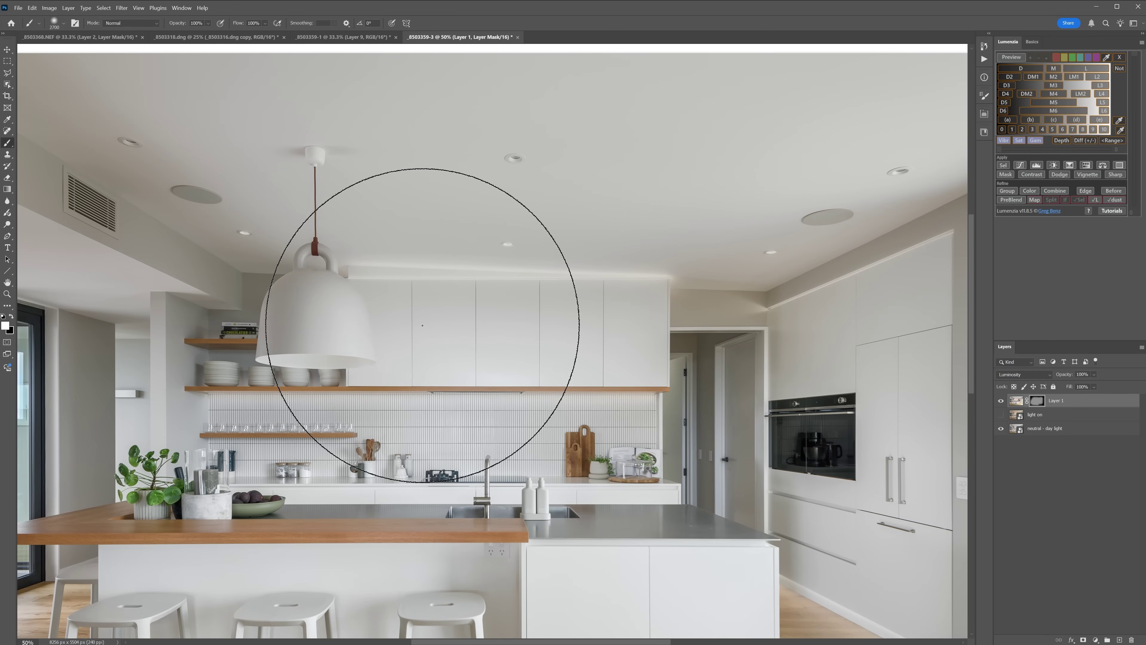
key(bracketleft)
key(bracketleft)
key(bracketleft)
key(bracketleft)
key(bracketleft)
key(bracketleft)
key(bracketleft)
key(bracketleft)
key(bracketleft)
key(bracketleft)
mouse_move(422, 302)
mouse_down()
mouse_move(285, 323)
mouse_move(231, 354)
mouse_move(277, 396)
mouse_move(283, 341)
mouse_move(420, 306)
mouse_move(370, 297)
mouse_move(619, 306)
mouse_move(628, 329)
mouse_move(685, 323)
mouse_move(694, 385)
mouse_move(645, 277)
mouse_move(599, 280)
mouse_move(734, 447)
mouse_move(718, 429)
mouse_move(808, 474)
mouse_up()
mouse_move(743, 377)
mouse_down()
mouse_move(790, 305)
mouse_move(907, 253)
mouse_up()
mouse_move(578, 338)
mouse_down()
mouse_move(489, 345)
mouse_move(345, 312)
mouse_move(203, 331)
mouse_move(102, 318)
mouse_up()
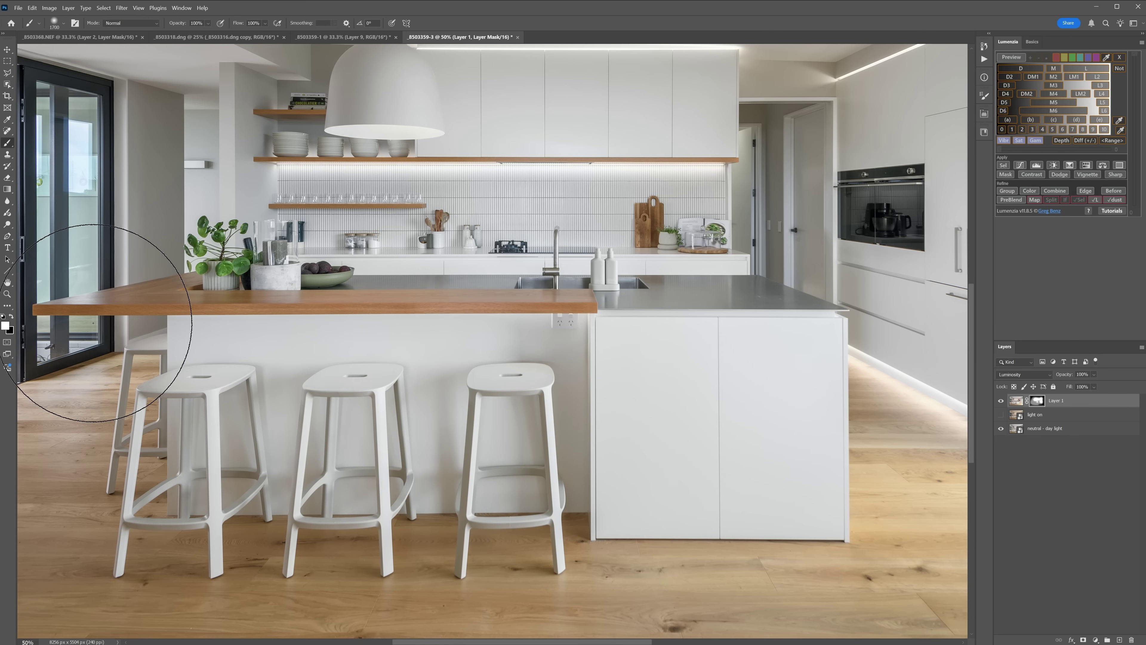
Step: Paint black on the merged layer's mask along the island benchtop with a 300 px brush at 50% opacity
key(x)
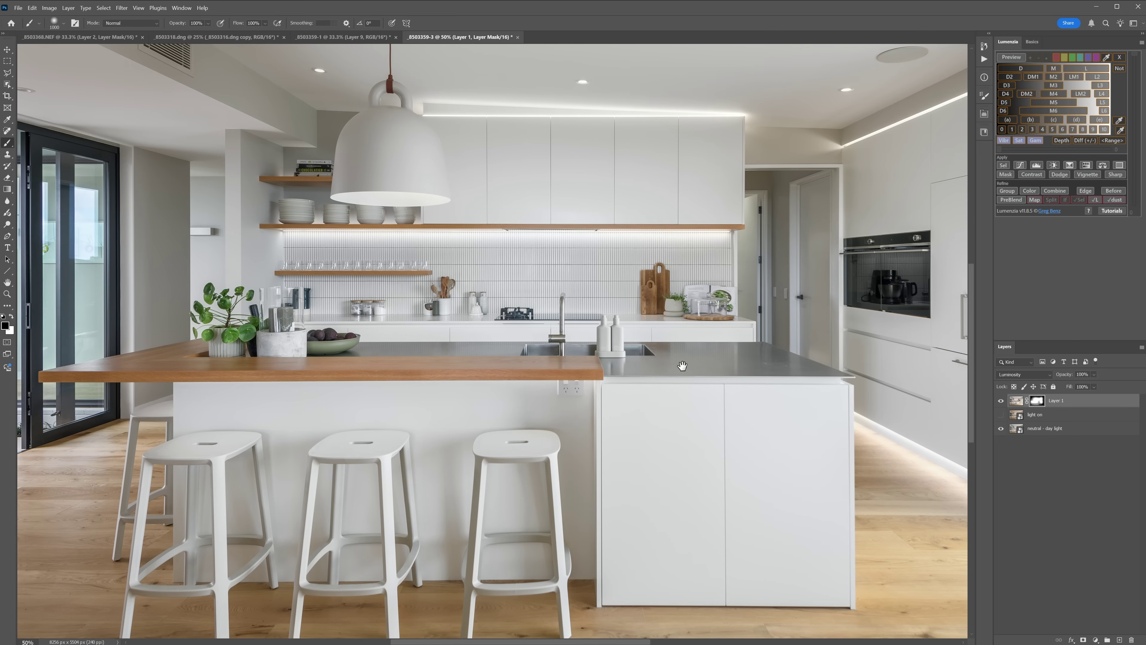
drag(682, 367, 671, 395)
scroll(671, 395, up, 2)
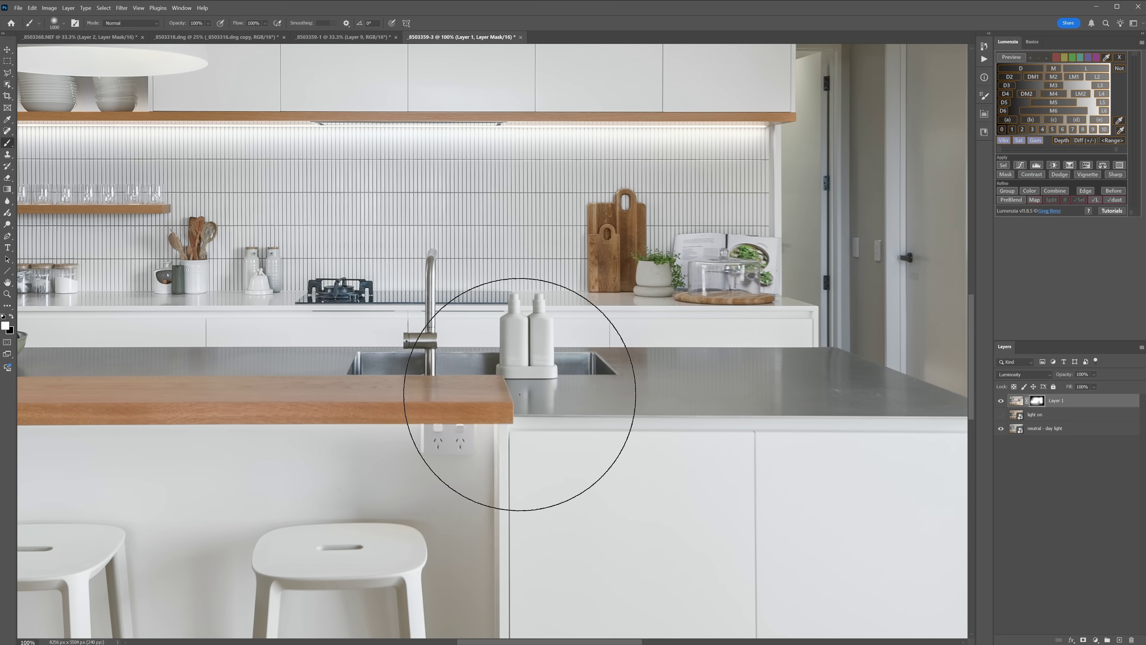
key(bracketleft)
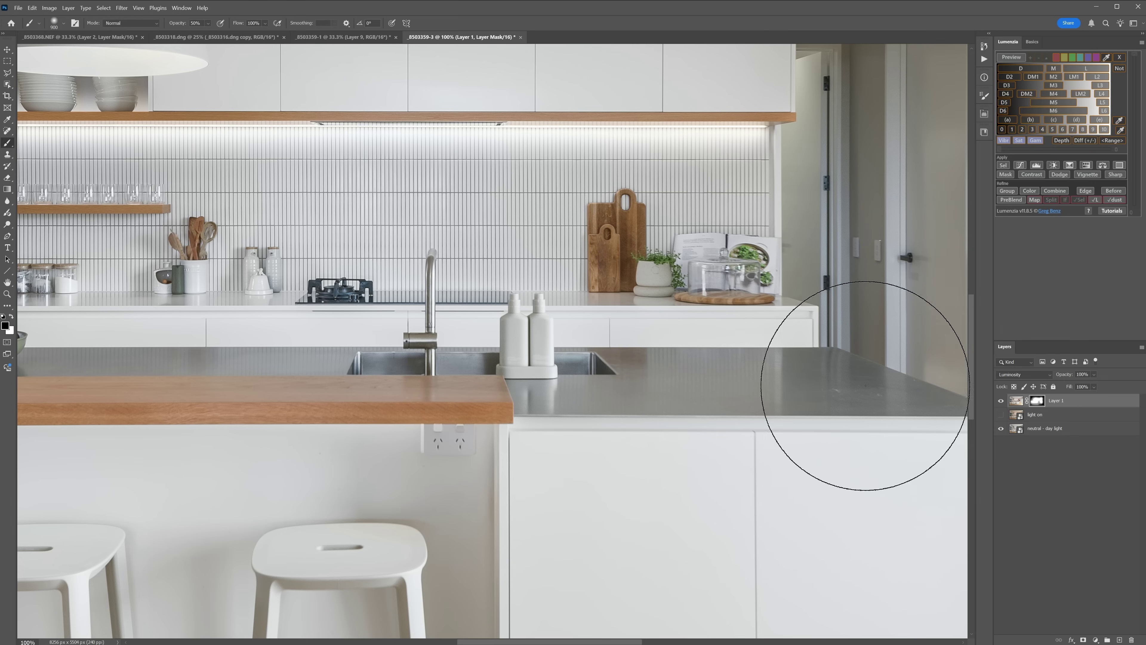
key(bracketleft)
key(bracketleft)
key(bracketleft)
key(bracketleft)
key(bracketleft)
key(bracketleft)
drag(148, 365, 697, 398)
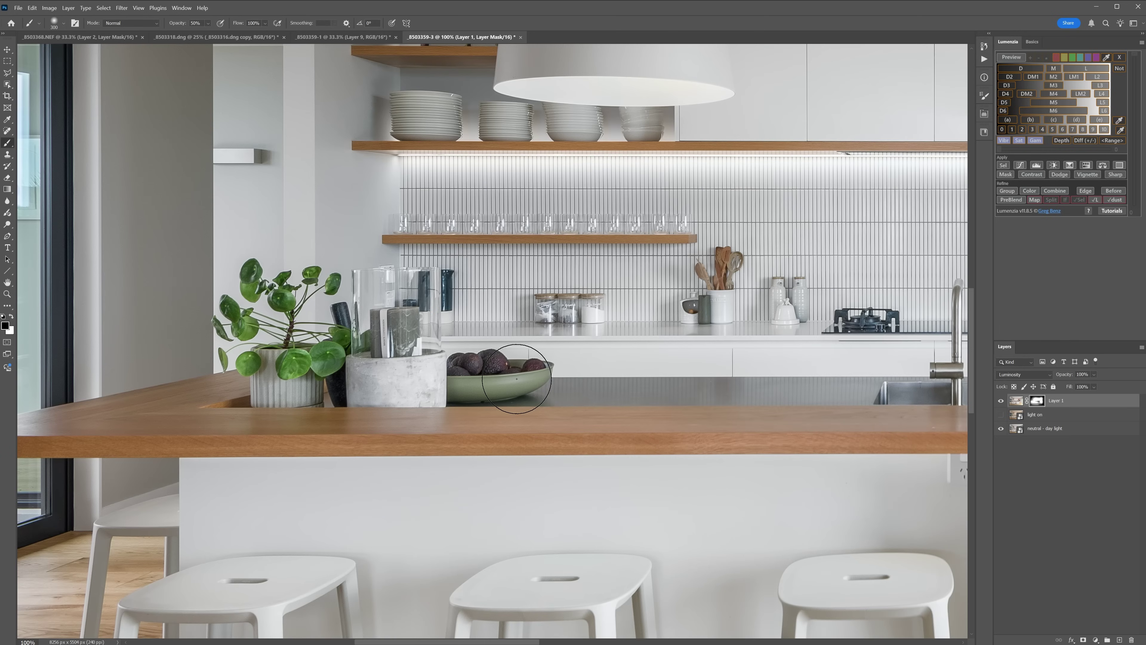
Step: Compare the masked Luminosity layer with the daylight photo across the full image
key(ctrl+minus)
key(ctrl+minus)
key(ctrl+minus)
click(1000, 400)
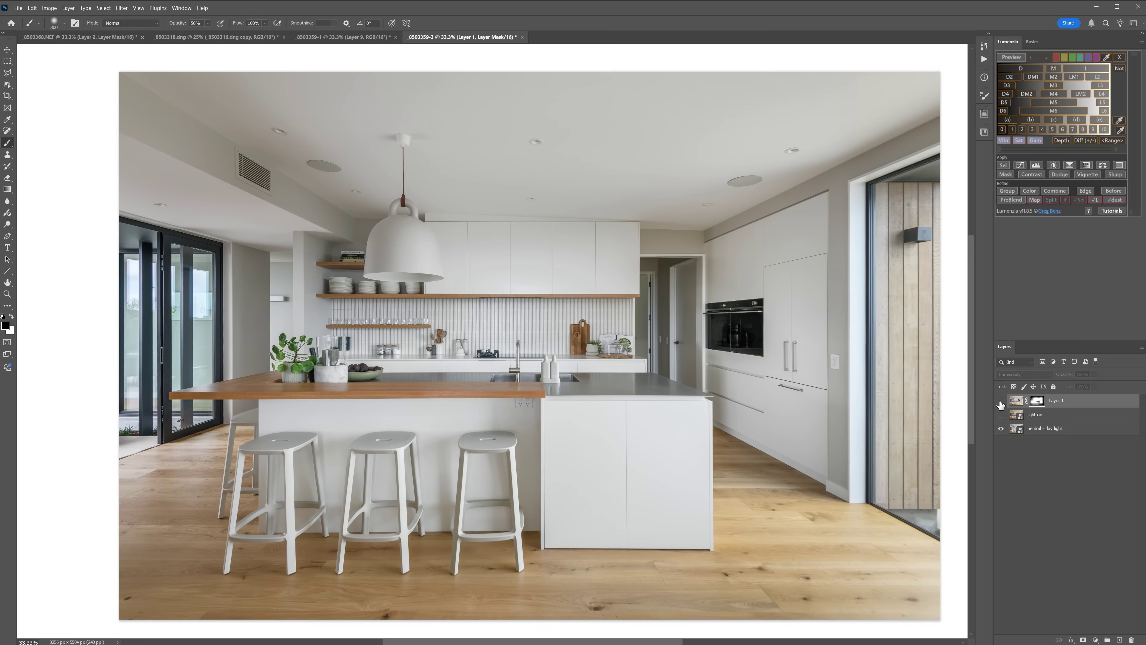
click(1001, 401)
click(1001, 400)
click(1001, 400)
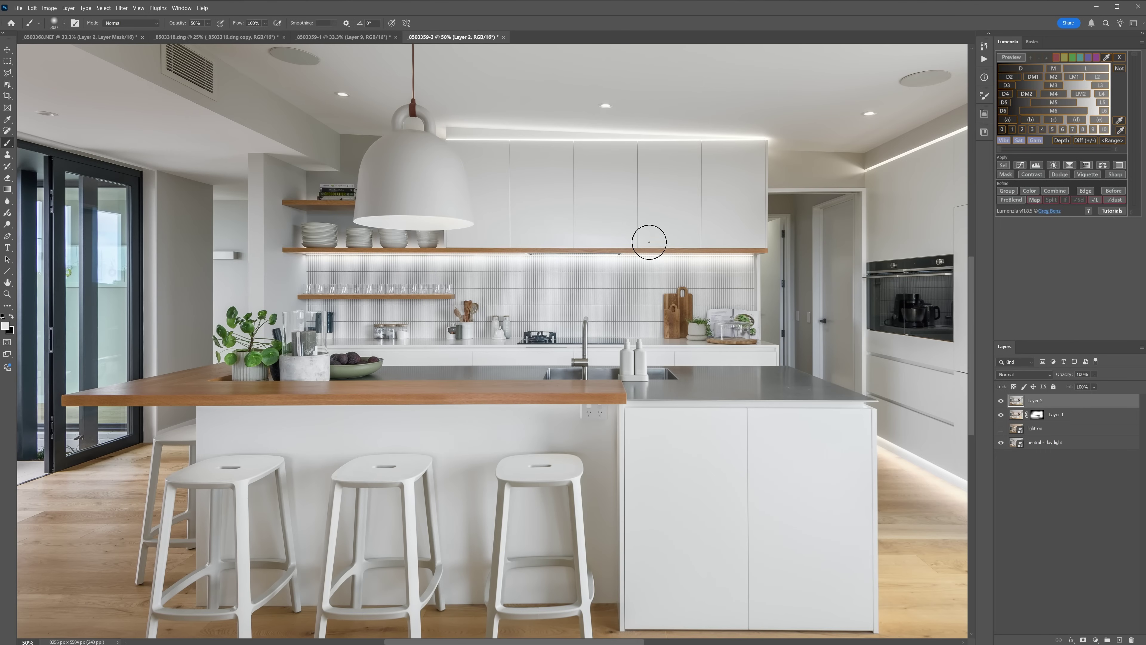
Step: Run the Luminar Neo filter on the stamped Layer 2 and apply the first "AT Archi Po..." preset from My Presets
click(122, 8)
mouse_move(212, 227)
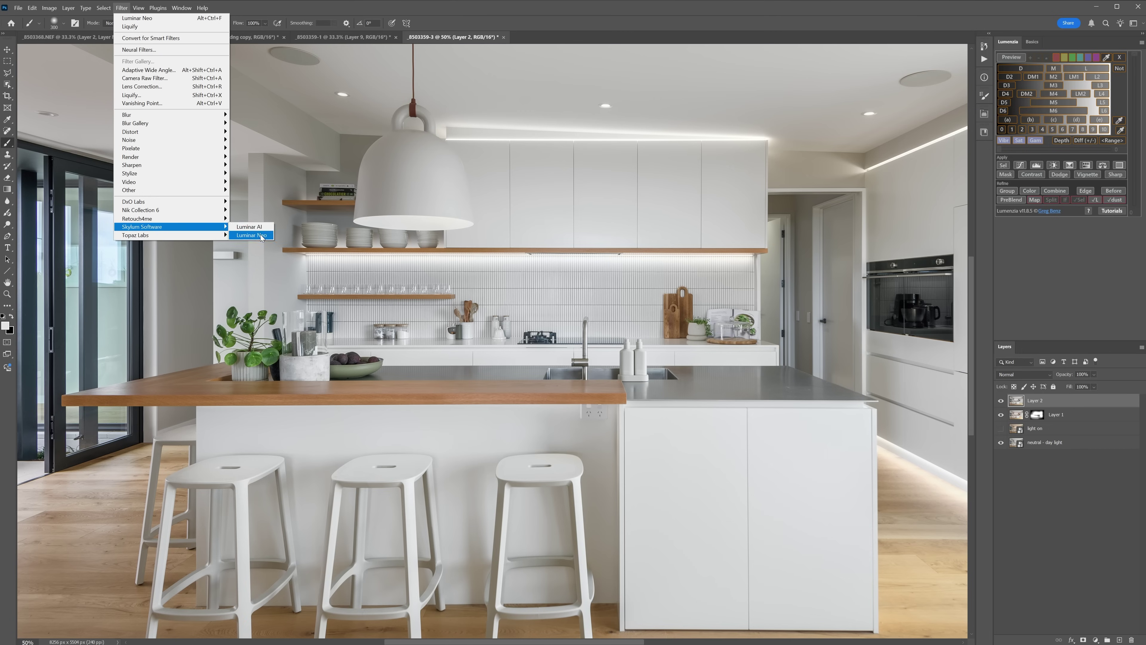
click(260, 236)
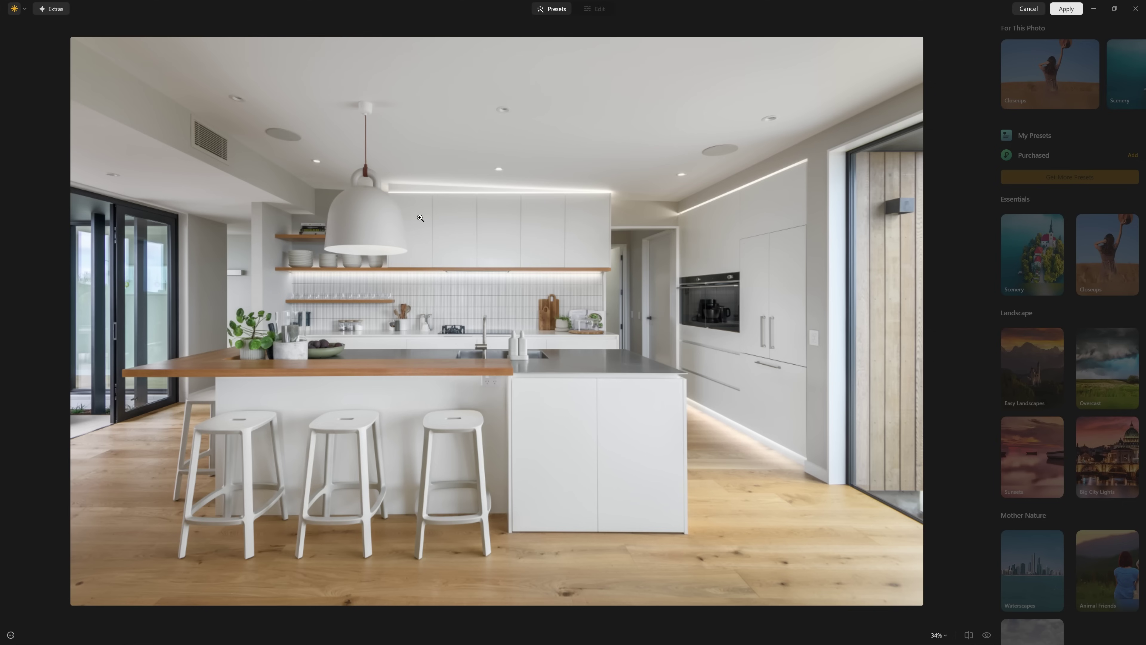
click(1037, 135)
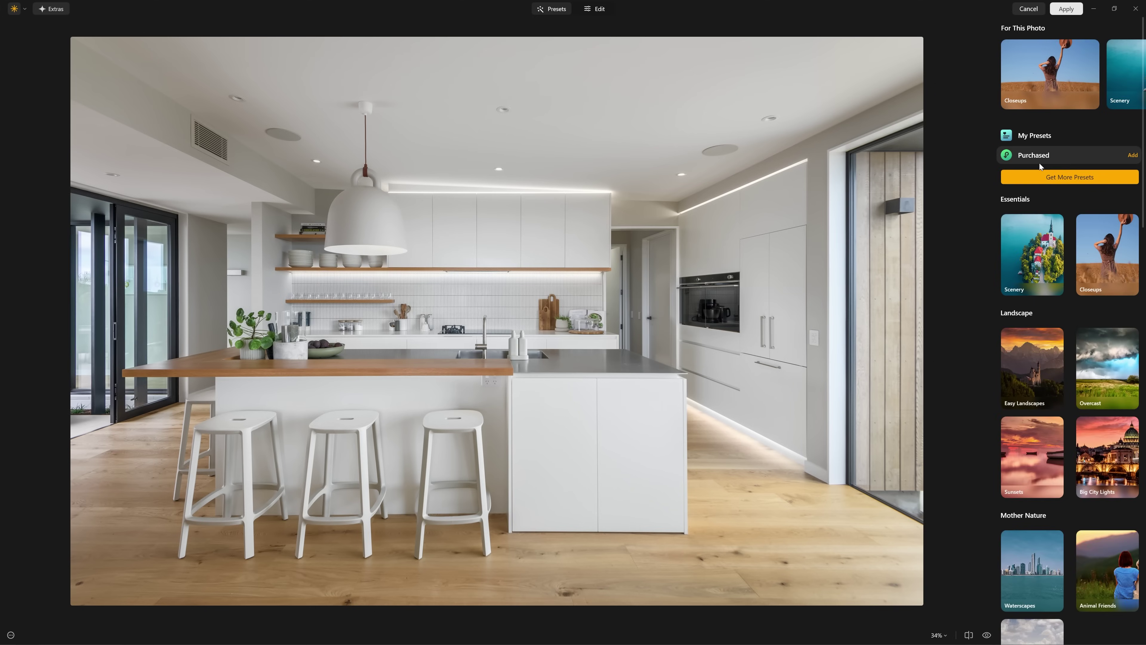
click(1036, 102)
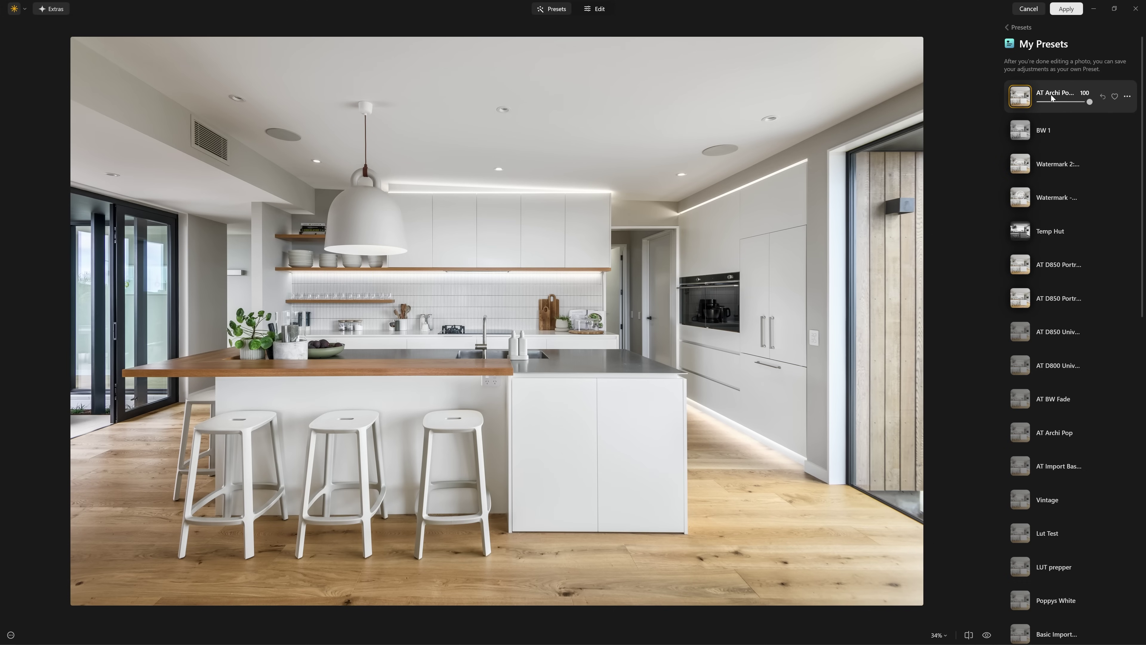
click(1066, 9)
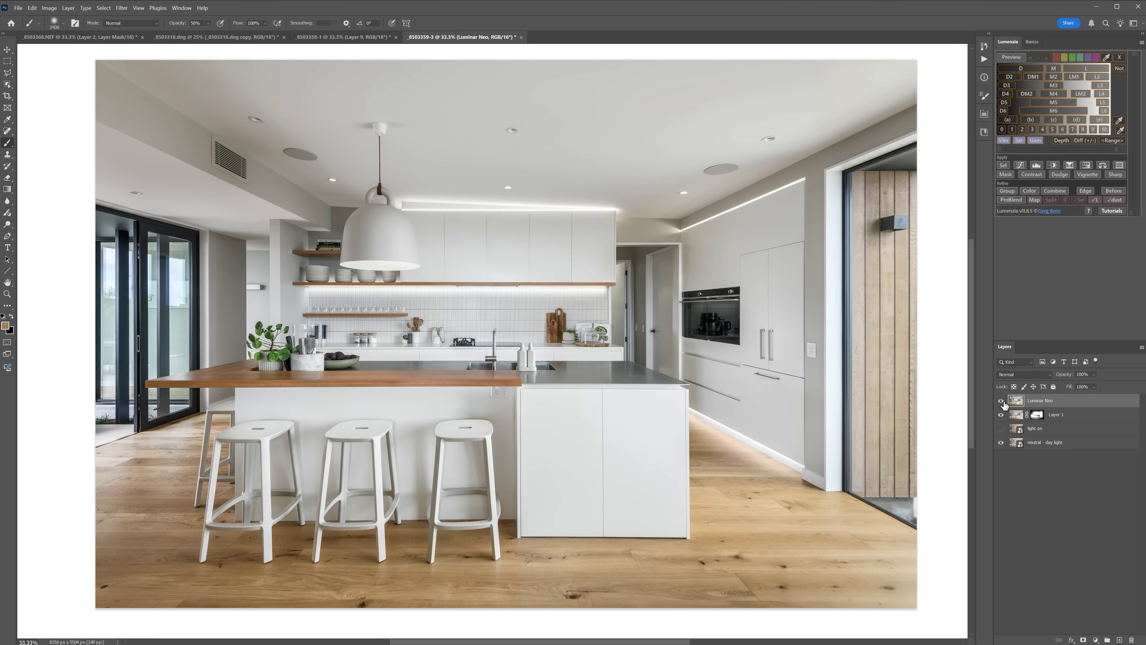
Step: Compare the image with and without the Luminar Neo layer, checking the shelves, splashback and pendant lamp close up
click(1002, 401)
click(1001, 401)
key(ctrl+1)
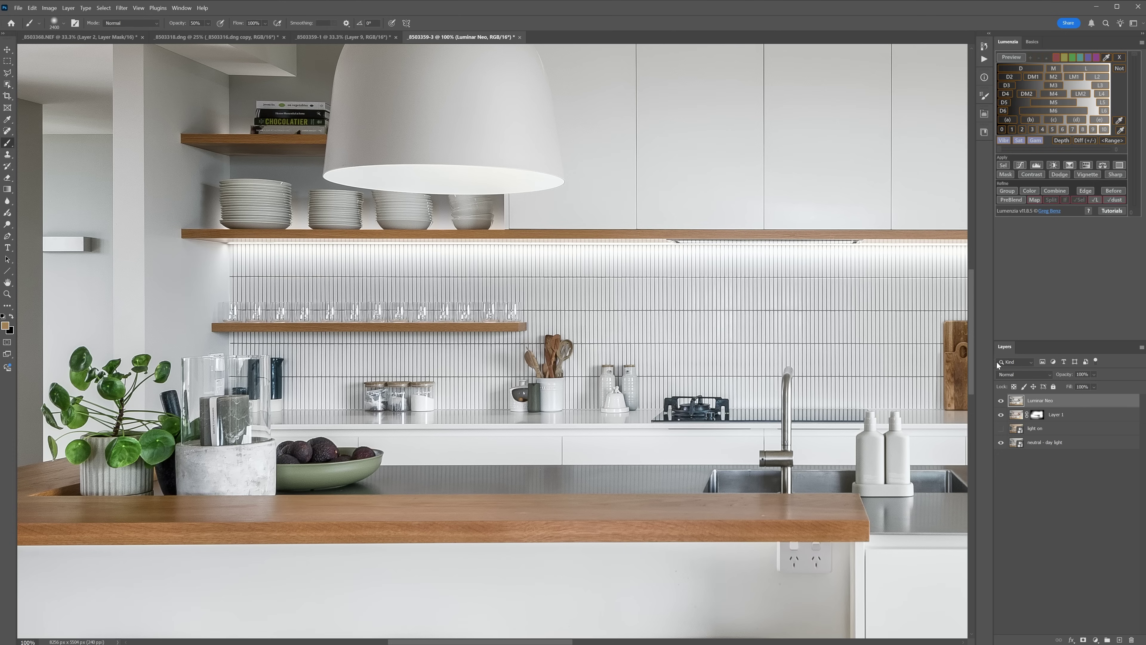
click(1002, 401)
click(1001, 401)
click(1001, 401)
click(1000, 402)
click(1001, 401)
click(1000, 401)
scroll(512, 289, down, 1)
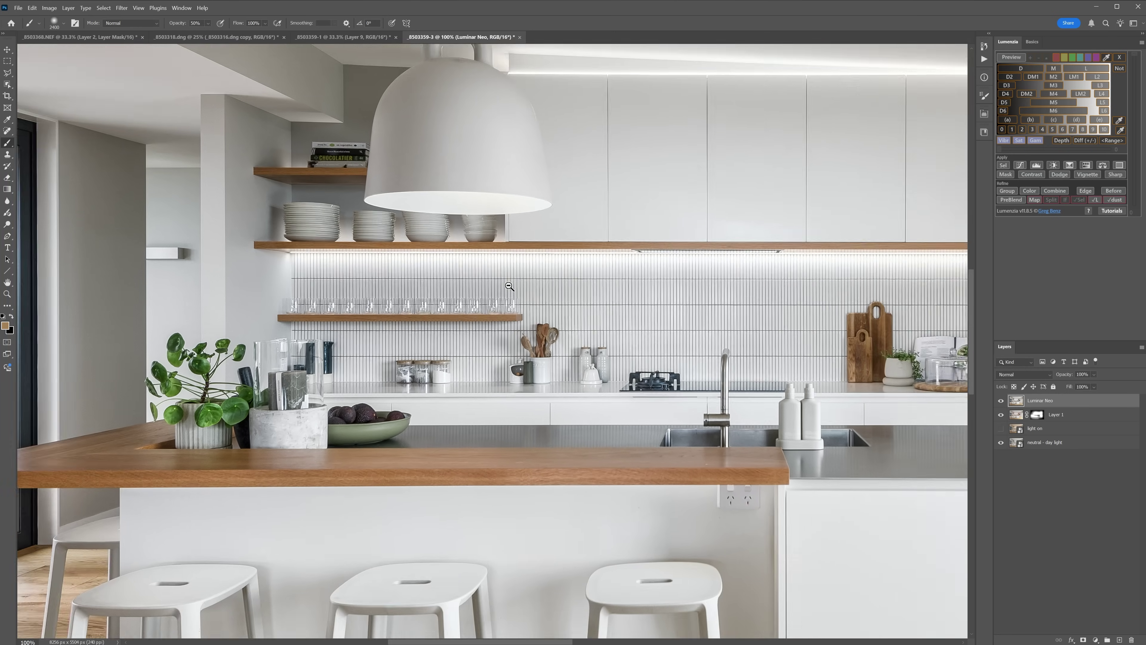
drag(514, 256, 677, 383)
click(1001, 401)
click(1000, 401)
drag(806, 399, 650, 340)
scroll(650, 340, down, 2)
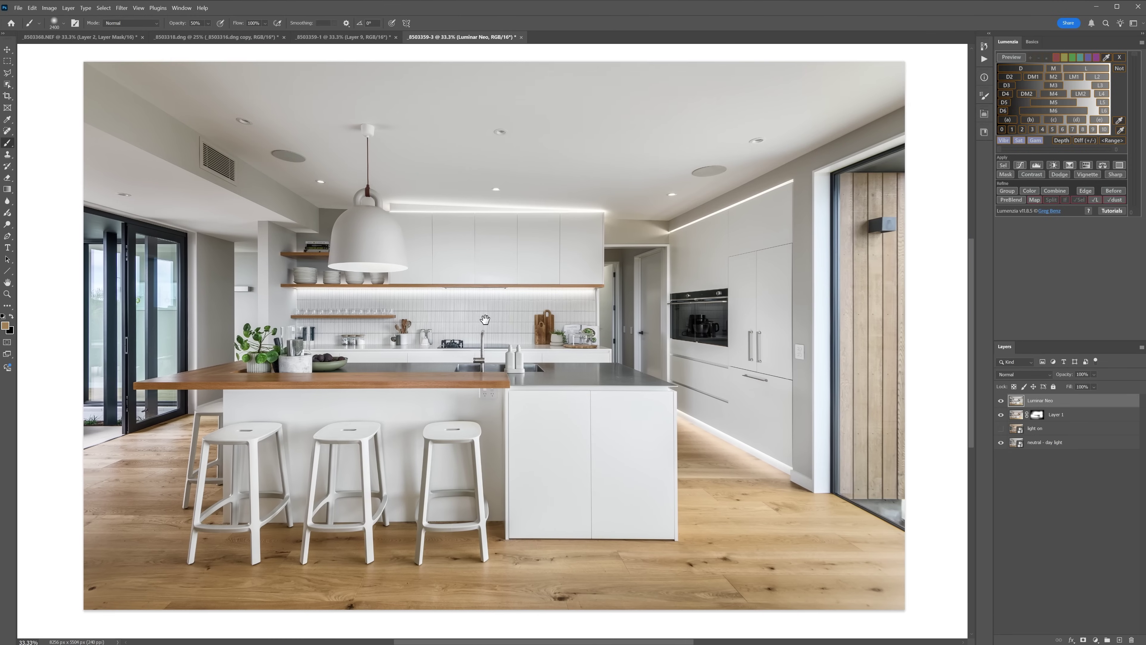
Step: Check the Luminar Neo layer's effect on the whole kitchen against the unfiltered blend beneath
drag(485, 319, 487, 333)
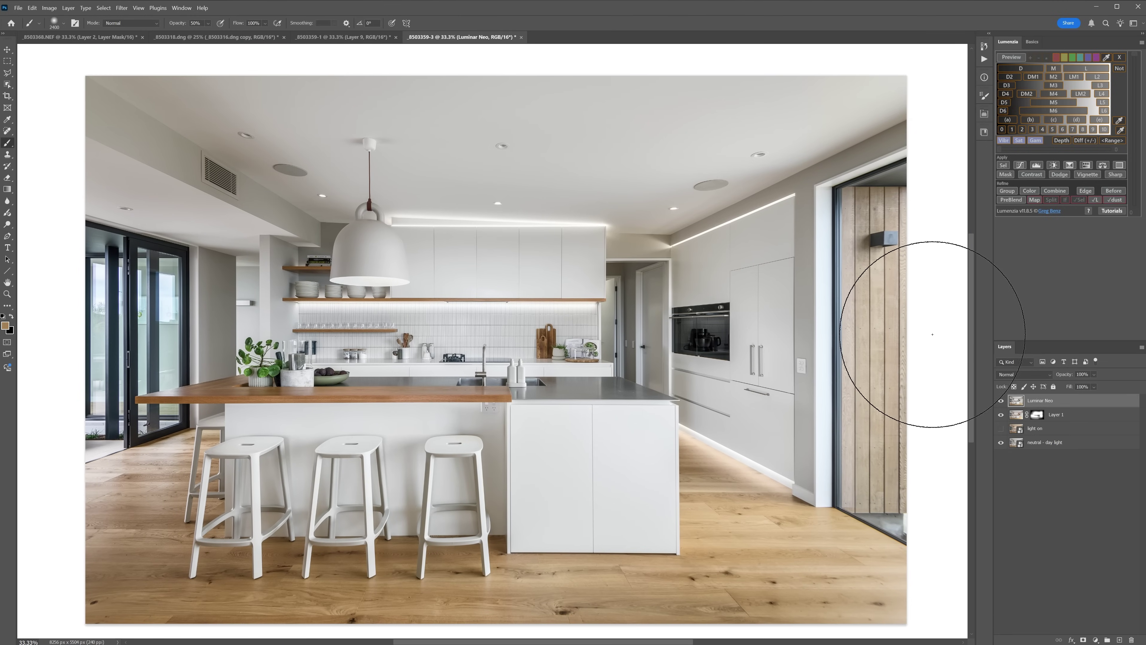
click(1000, 401)
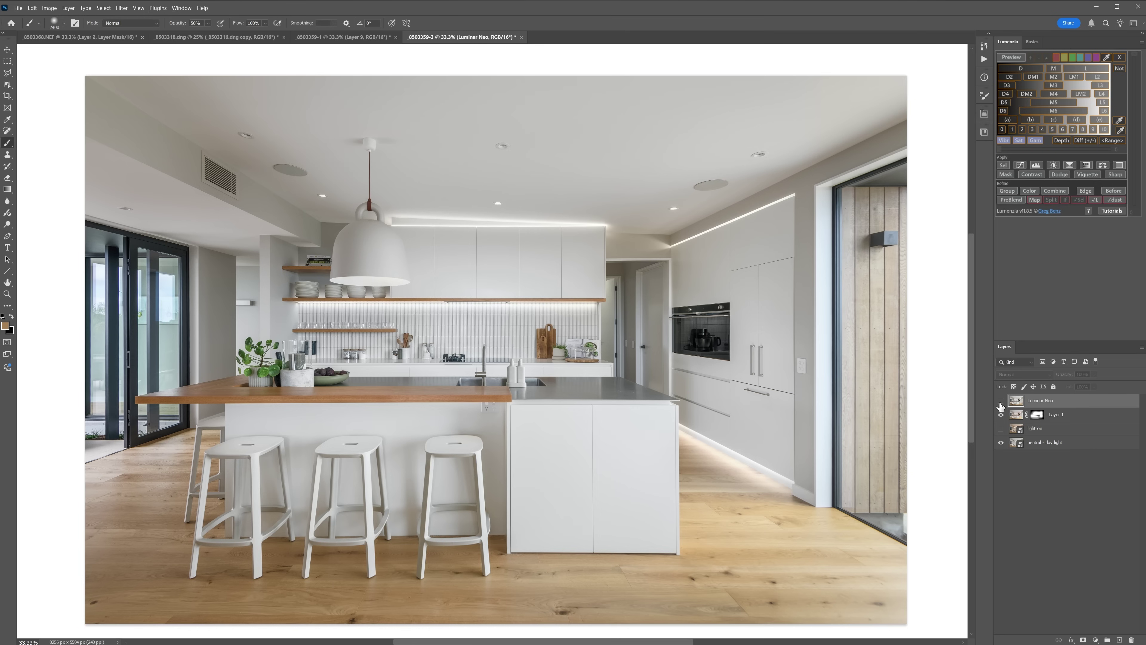
click(1001, 400)
click(1001, 401)
click(1001, 400)
click(1001, 402)
click(1001, 401)
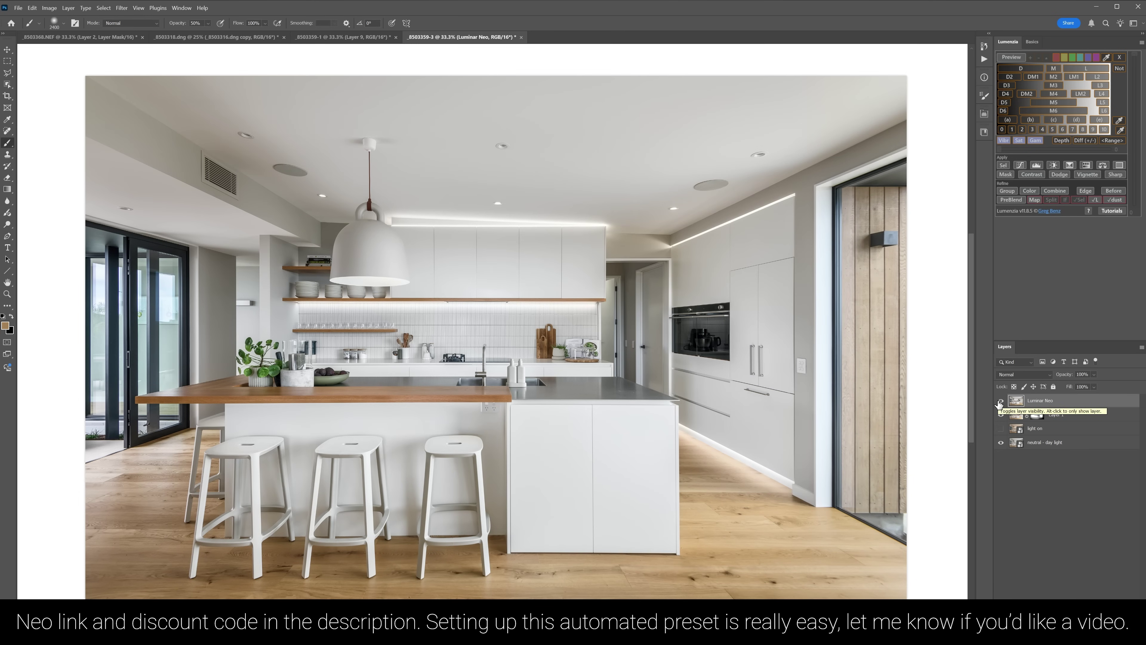
Step: Reduce the Luminar Neo layer's opacity to about 53% and compare it with the blend beneath
click(999, 402)
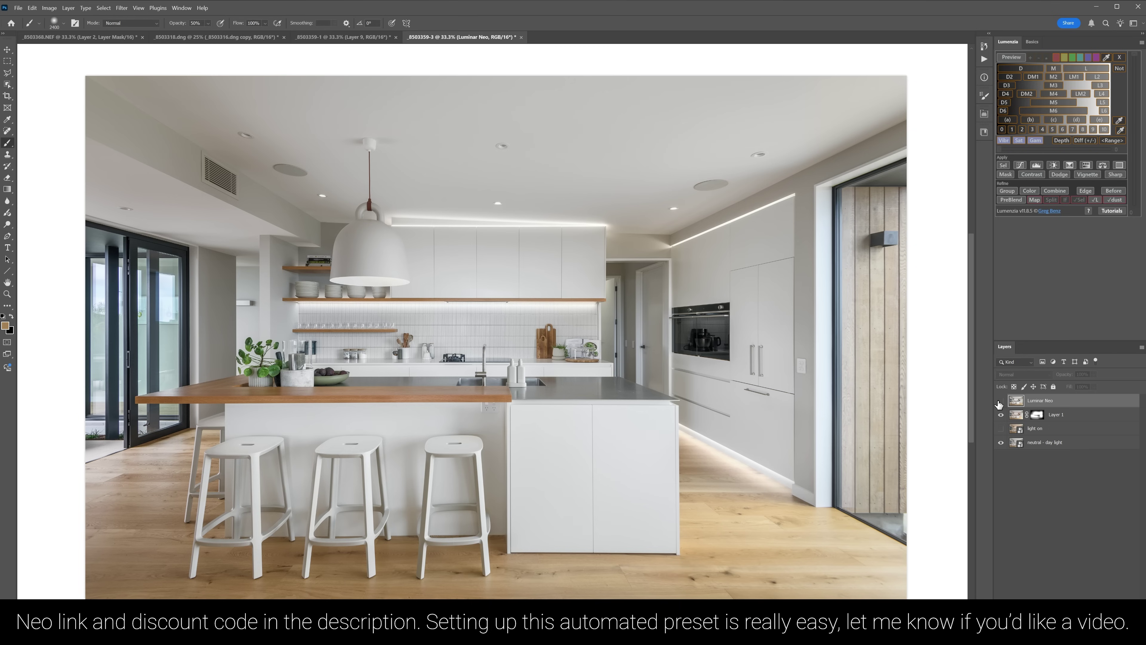
click(999, 402)
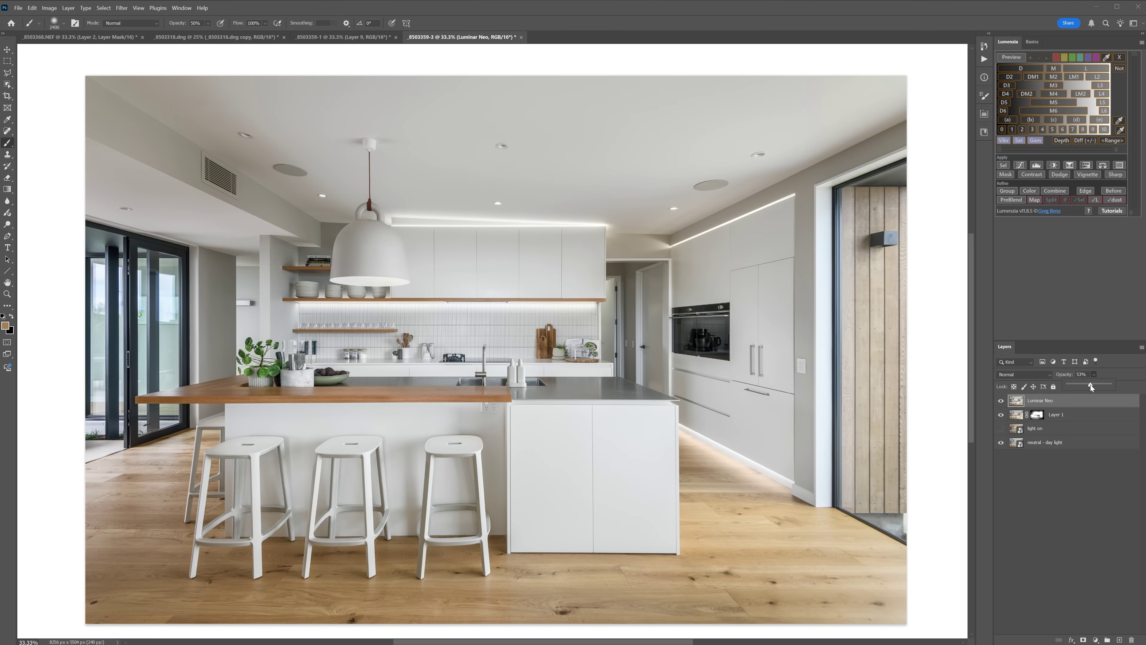
click(999, 401)
click(998, 401)
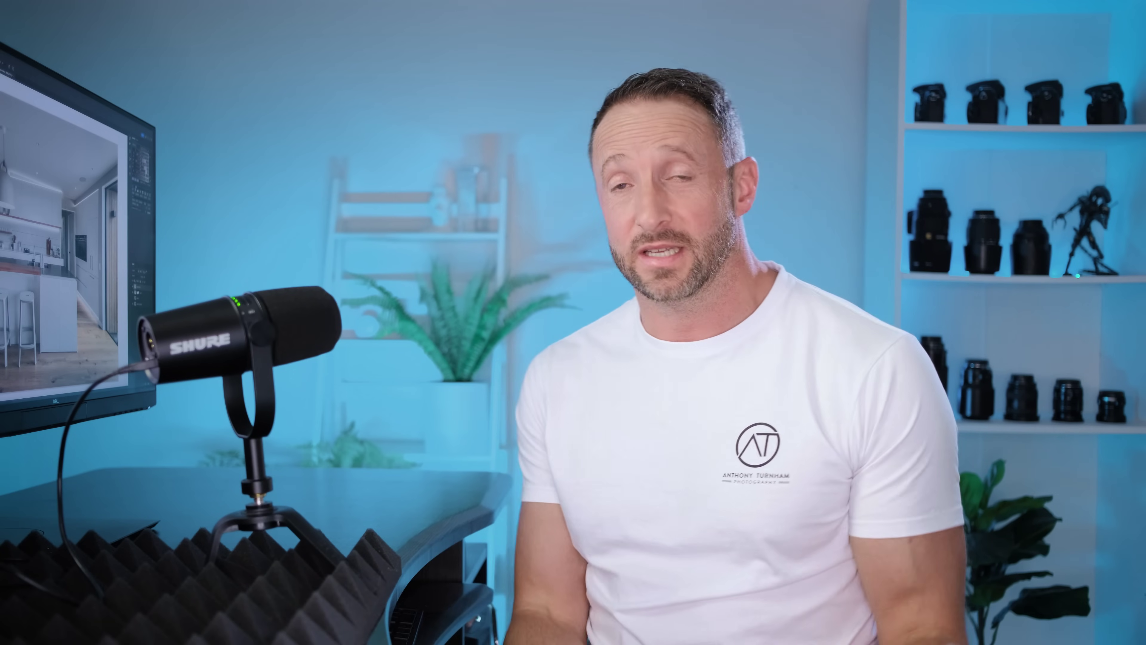